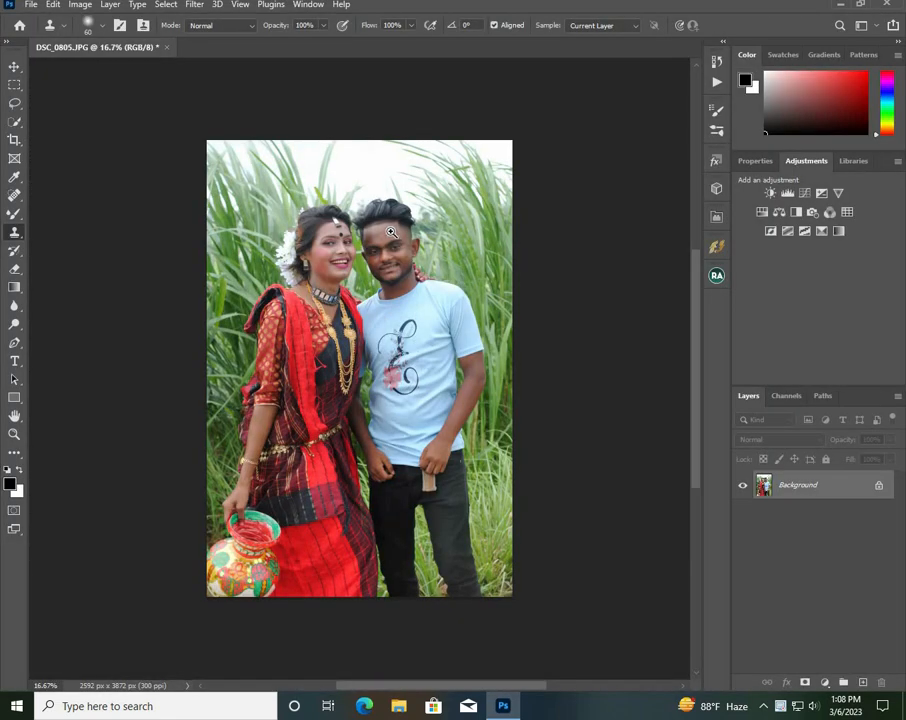
- Heal the blemishes on the man's forehead and cheek with the content-aware Spot Healing Brush at size 40
{"action": "left_click", "coordinate": [403, 281], "text": "ctrl"}
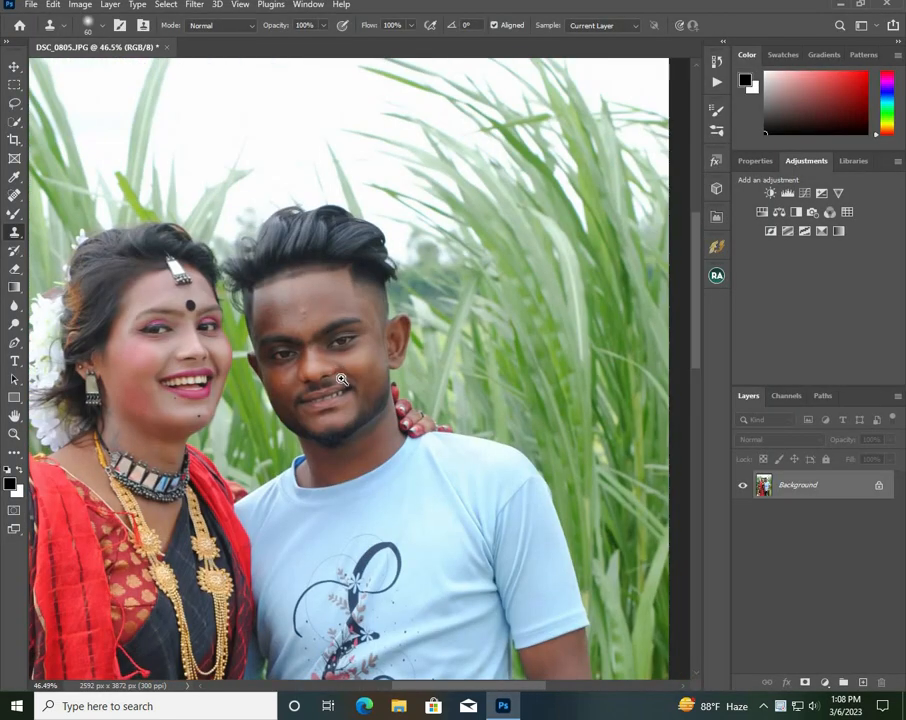
{"action": "scroll", "coordinate": [341, 380], "scroll_direction": "up", "scroll_amount": 3}
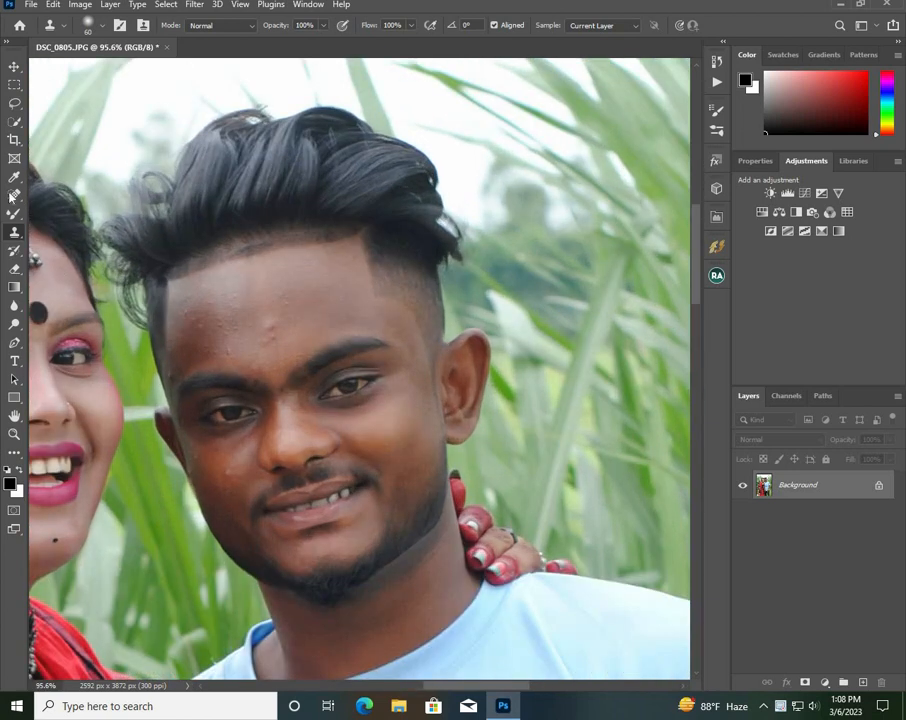
{"action": "left_click", "coordinate": [14, 195]}
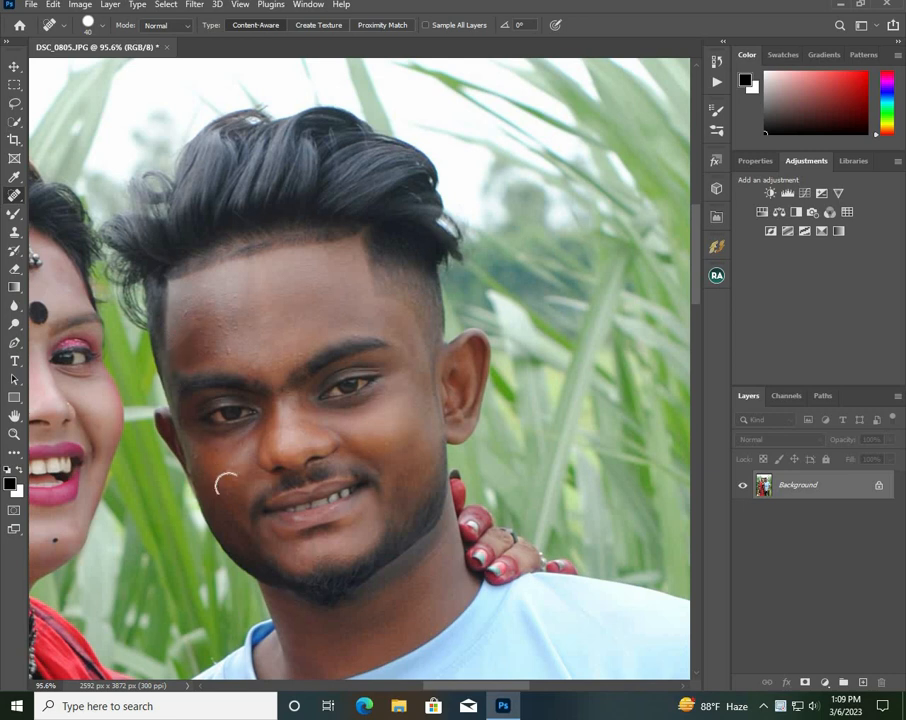
{"action": "scroll", "coordinate": [226, 484], "scroll_direction": "down", "scroll_amount": 5}
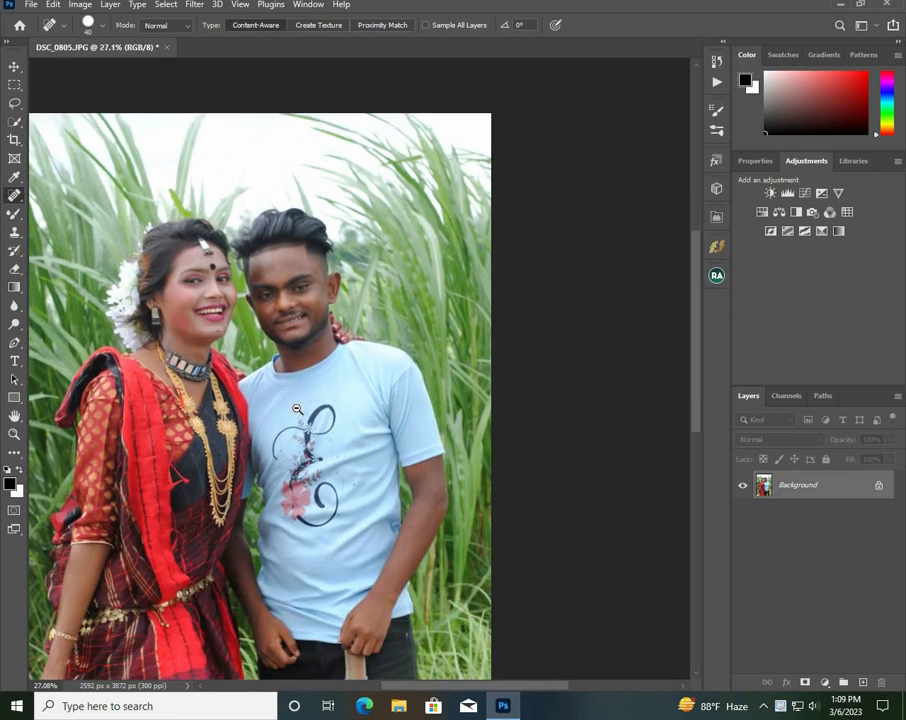
{"action": "scroll", "coordinate": [296, 409], "scroll_direction": "down", "scroll_amount": 1}
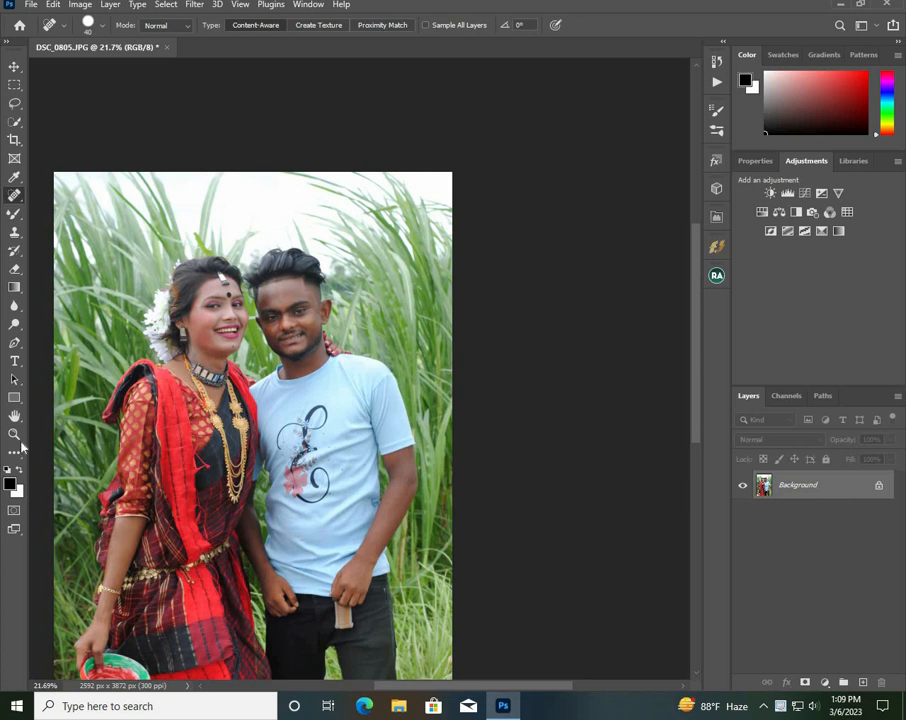
- Lighten the man's skin with a 500 px Dodge brush set to Midtones at 50% exposure
{"action": "left_click", "coordinate": [14, 326]}
{"action": "scroll", "coordinate": [271, 473], "scroll_direction": "up", "scroll_amount": 1}
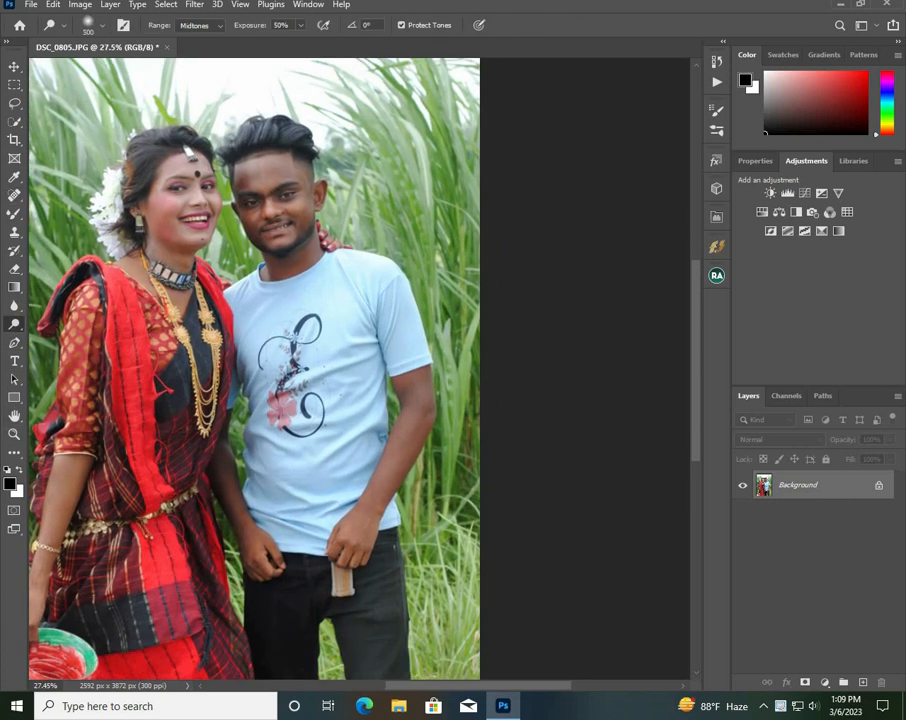
{"action": "left_click_drag", "start_coordinate": [166, 308], "coordinate": [178, 392]}
{"action": "left_click_drag", "start_coordinate": [170, 300], "coordinate": [172, 384]}
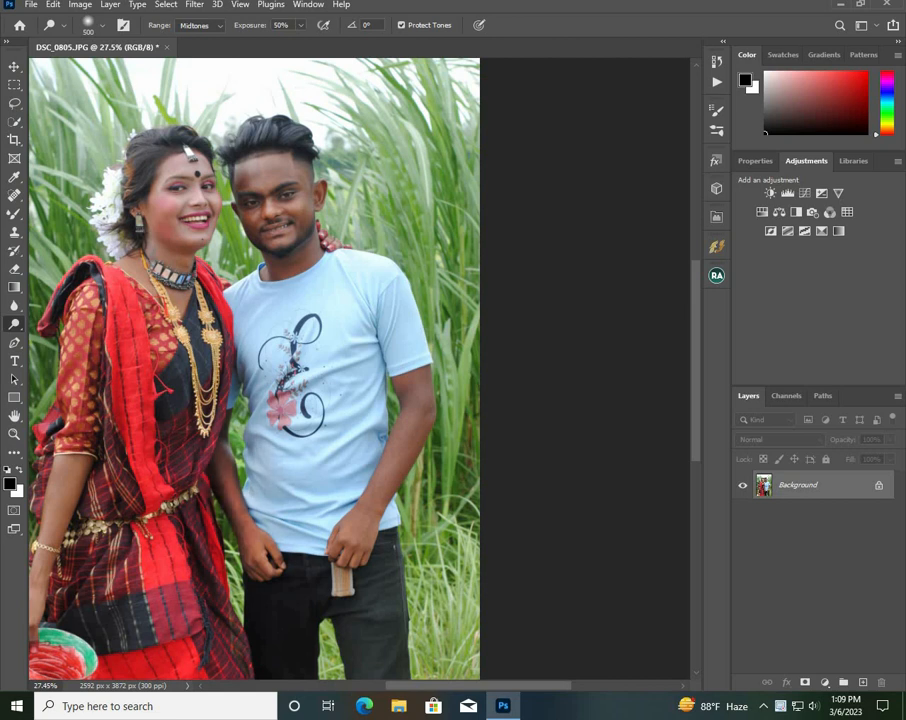
{"action": "mouse_move", "coordinate": [165, 315]}
{"action": "left_mouse_down"}
{"action": "mouse_move", "coordinate": [172, 395]}
{"action": "mouse_move", "coordinate": [172, 320]}
{"action": "left_mouse_up"}
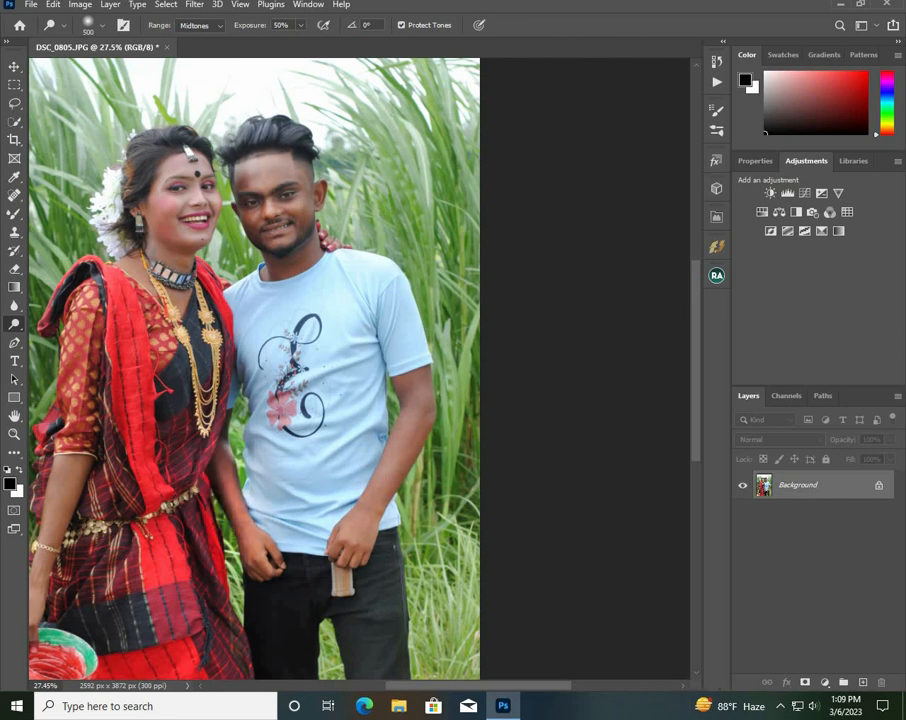
{"action": "left_click_drag", "start_coordinate": [190, 175], "coordinate": [270, 205]}
{"action": "left_click_drag", "start_coordinate": [177, 181], "coordinate": [250, 256]}
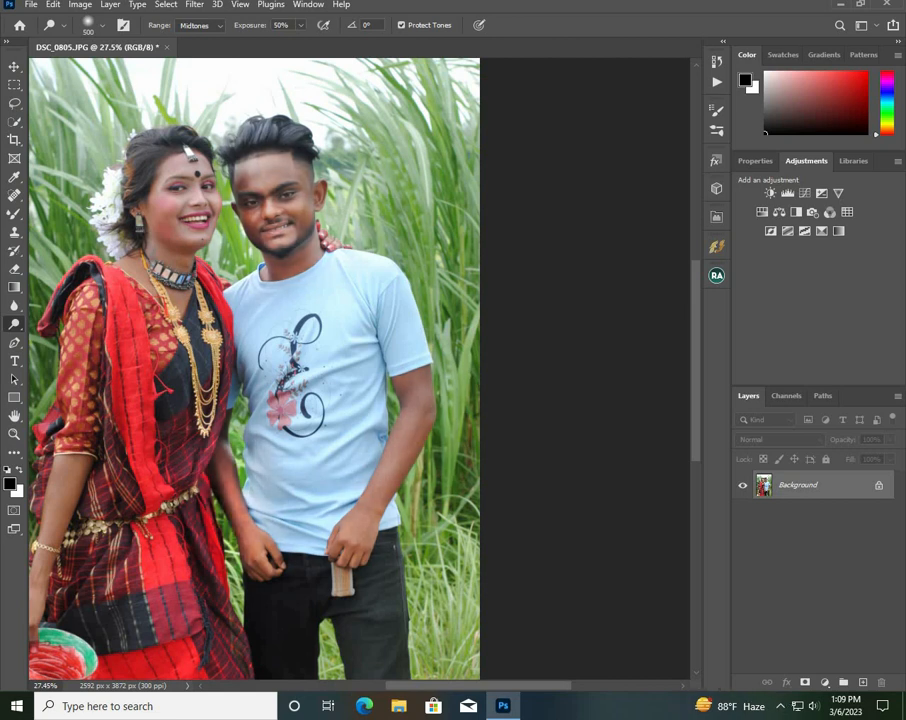
{"action": "left_click_drag", "start_coordinate": [175, 180], "coordinate": [165, 125]}
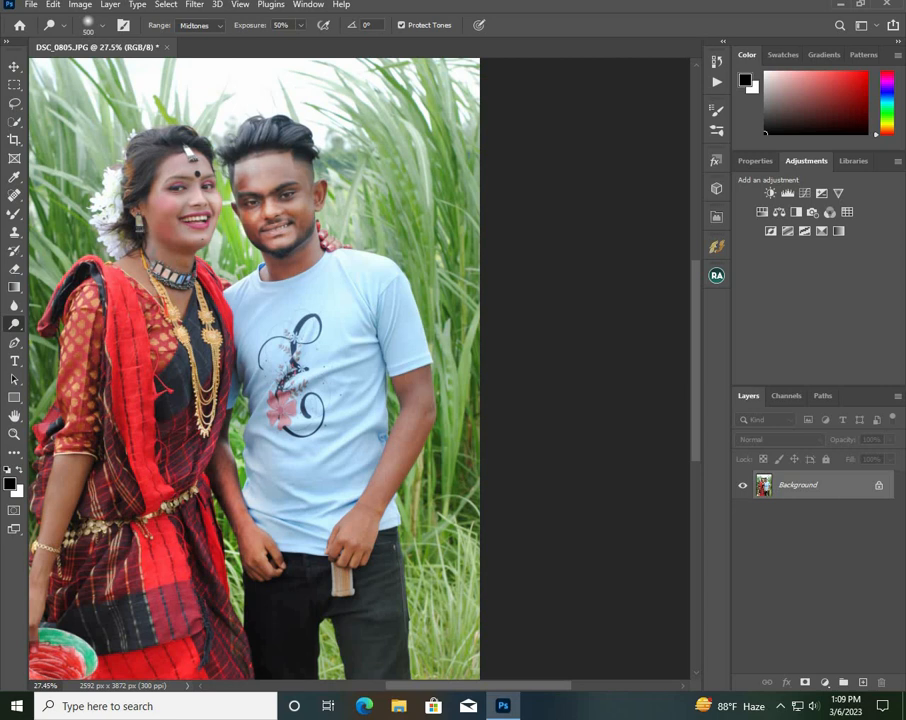
{"action": "left_click_drag", "start_coordinate": [347, 324], "coordinate": [297, 369]}
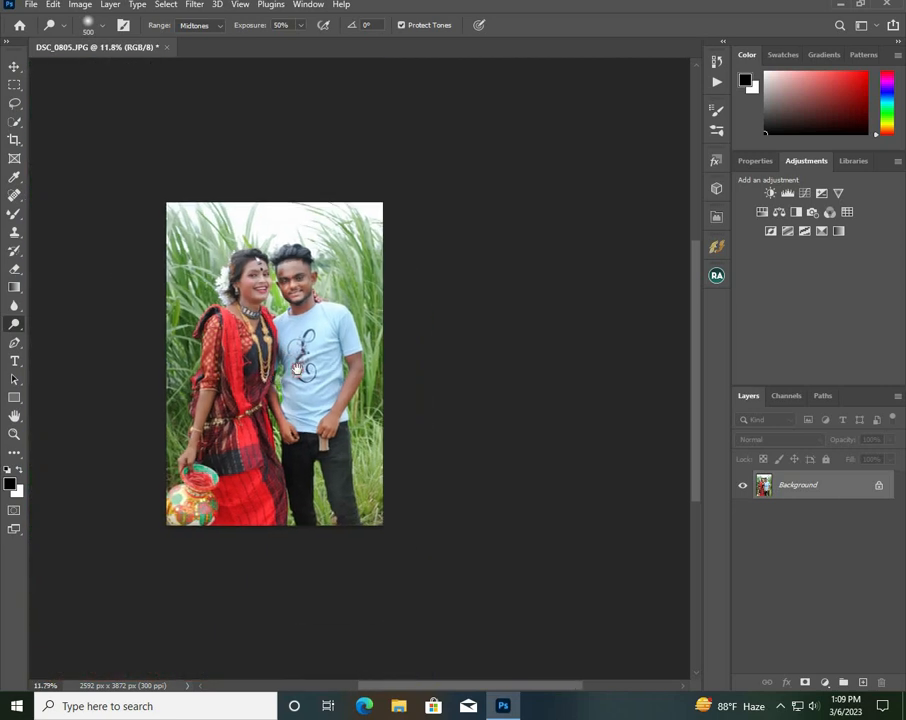
- Unlock the background layer and create an automatic subject selection around the couple
{"action": "left_click", "coordinate": [879, 490]}
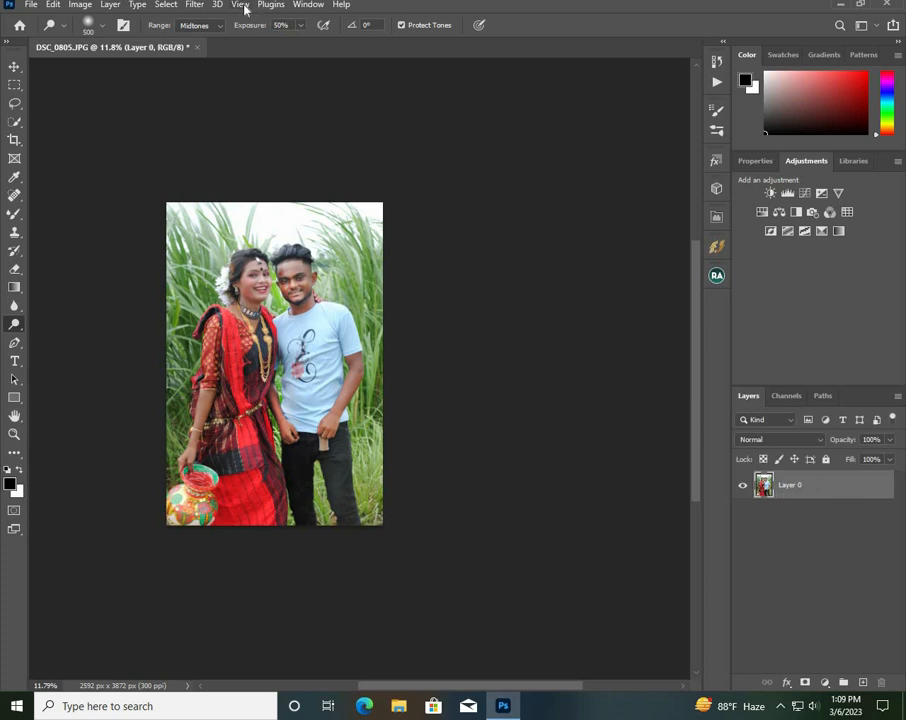
{"action": "left_click", "coordinate": [163, 5]}
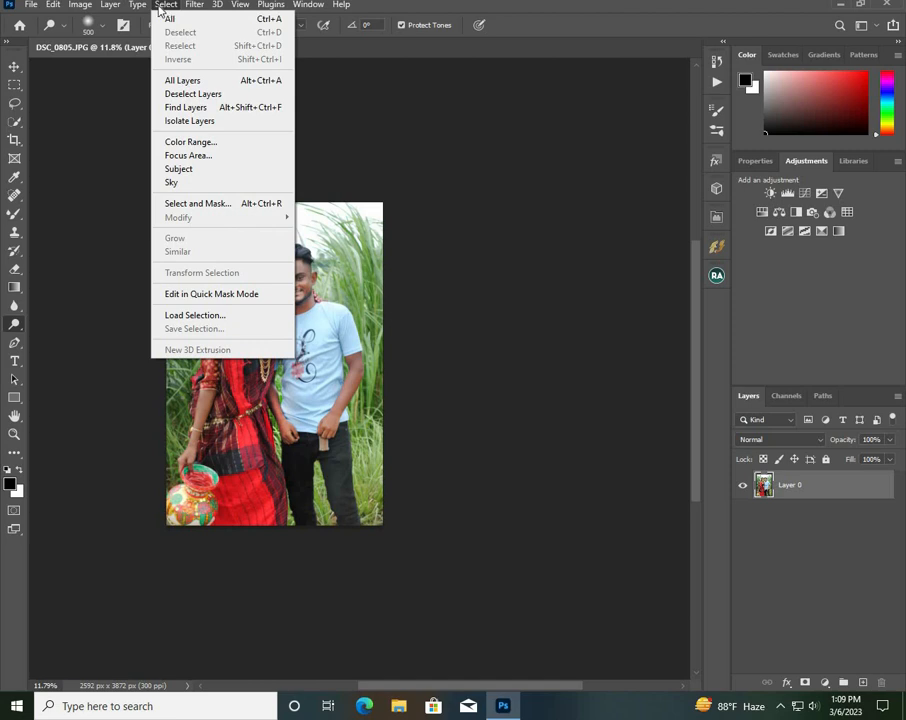
{"action": "left_click", "coordinate": [170, 169]}
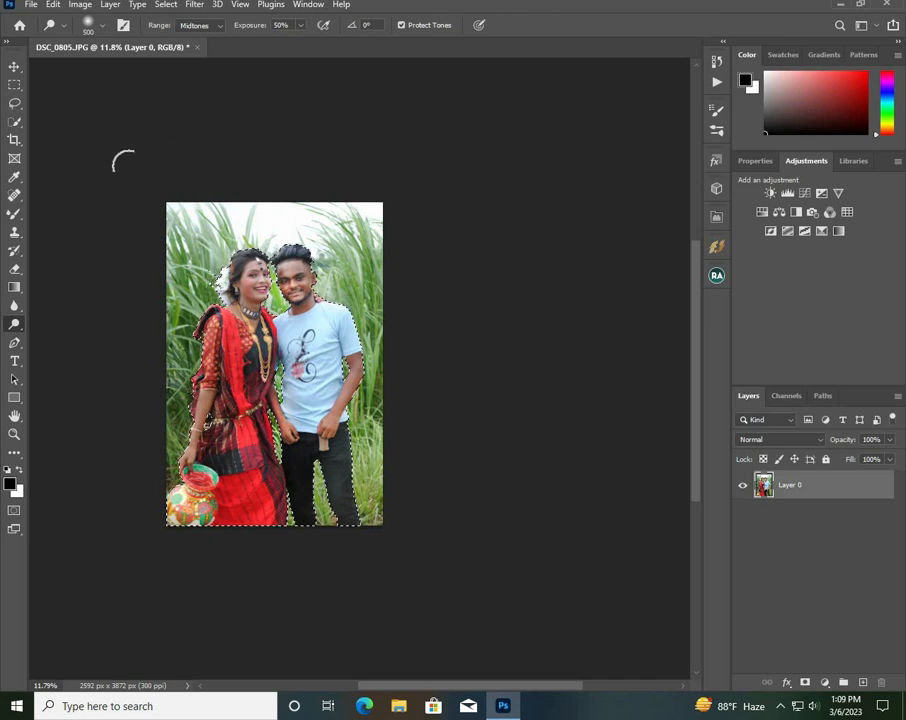
- Refine the selection edge around the woman's hair and white flowers with the Quick Selection tool
{"action": "left_click", "coordinate": [15, 122]}
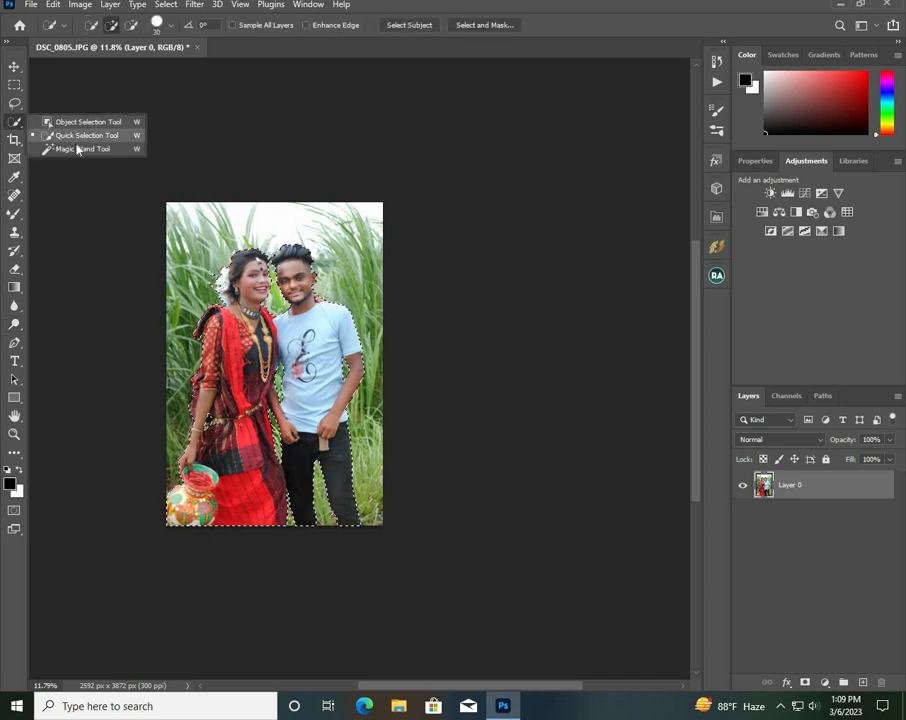
{"action": "left_click", "coordinate": [86, 135]}
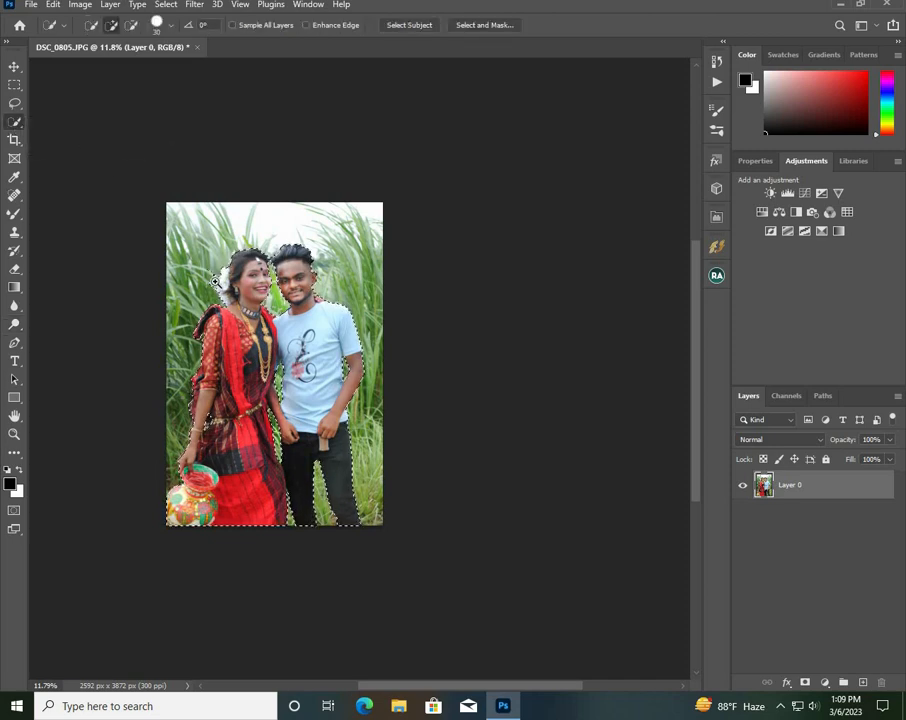
{"action": "scroll", "coordinate": [293, 273], "scroll_direction": "up", "scroll_amount": 5}
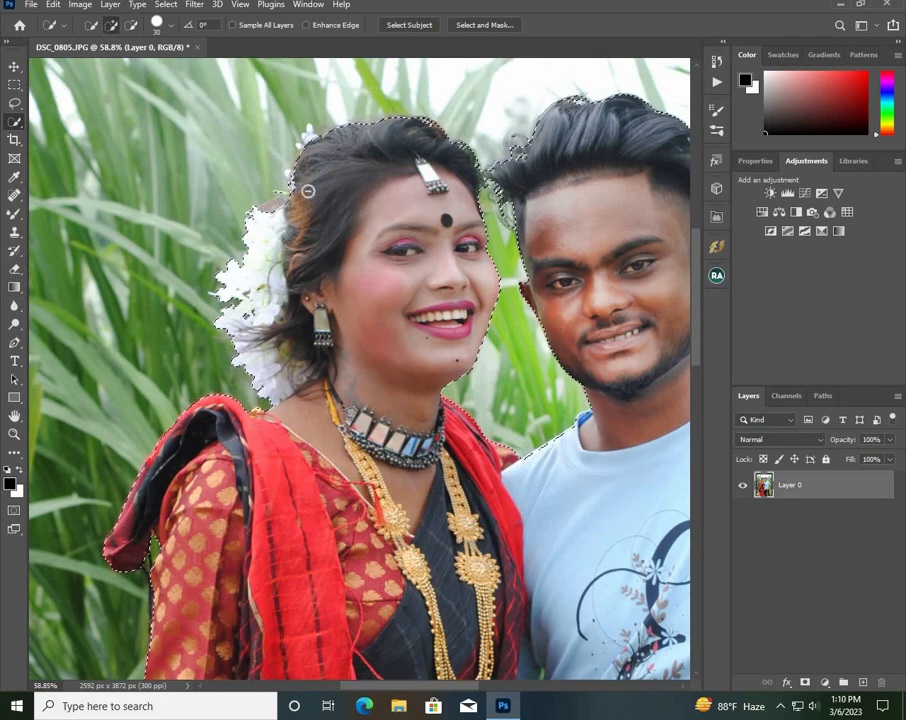
{"action": "scroll", "coordinate": [290, 205], "scroll_direction": "up", "scroll_amount": 5}
{"action": "scroll", "coordinate": [280, 340], "scroll_direction": "down", "scroll_amount": 5}
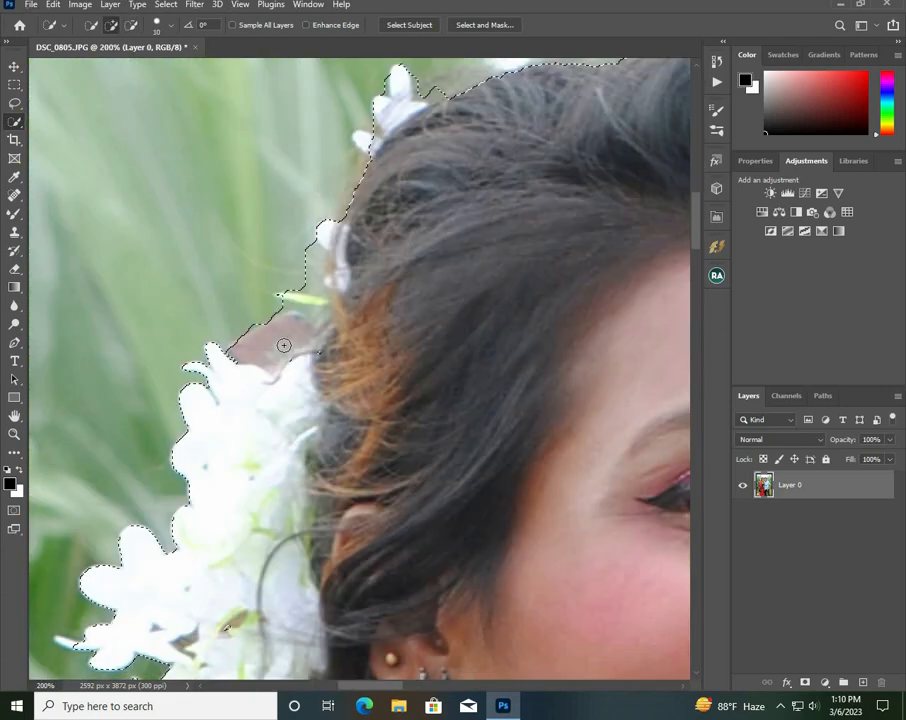
- Correct the selection along the woman's patterned sleeve and around the coin belt beside her arm
{"action": "scroll", "coordinate": [241, 375], "scroll_direction": "down", "scroll_amount": 4}
{"action": "scroll", "coordinate": [382, 374], "scroll_direction": "up", "scroll_amount": 4}
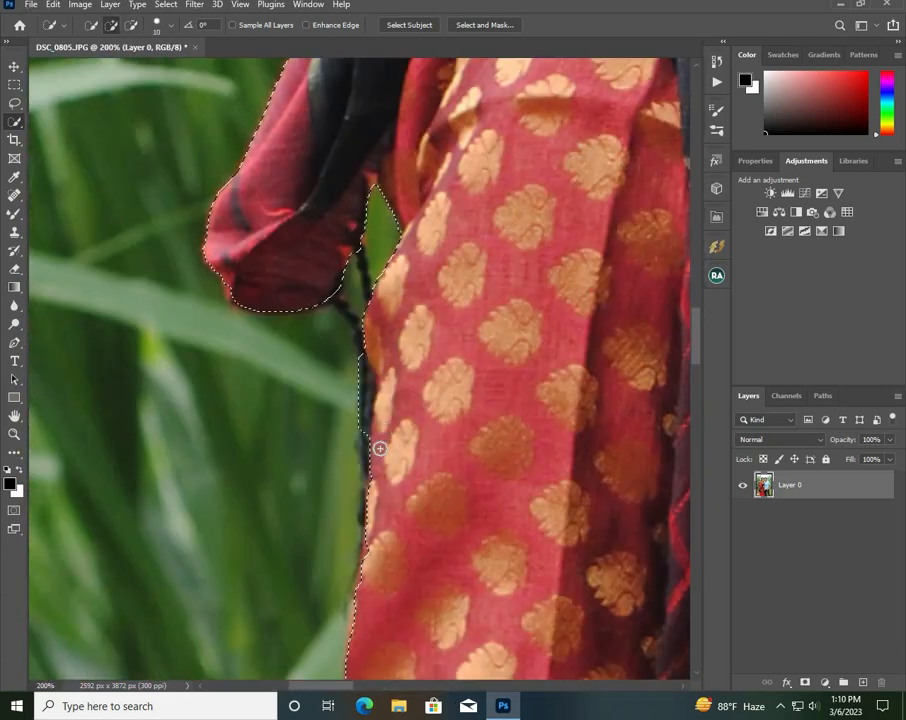
{"action": "scroll", "coordinate": [380, 449], "scroll_direction": "down", "scroll_amount": 3}
{"action": "left_click_drag", "start_coordinate": [380, 449], "coordinate": [318, 250]}
{"action": "scroll", "coordinate": [318, 250], "scroll_direction": "up", "scroll_amount": 5}
{"action": "scroll", "coordinate": [298, 279], "scroll_direction": "down", "scroll_amount": 3}
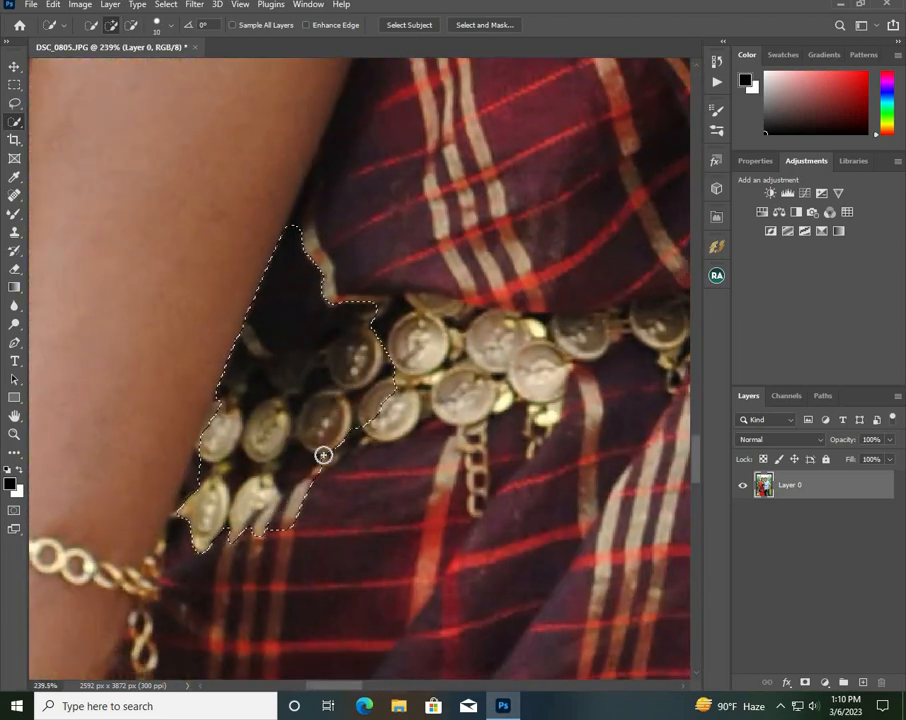
{"action": "mouse_move", "coordinate": [323, 455]}
{"action": "left_mouse_down"}
{"action": "mouse_move", "coordinate": [291, 388]}
{"action": "mouse_move", "coordinate": [216, 346]}
{"action": "left_mouse_up"}
- Refine the selection edge along the woman's braceleted wrist, her hand and the painted pot
{"action": "scroll", "coordinate": [216, 346], "scroll_direction": "down", "scroll_amount": 5}
{"action": "scroll", "coordinate": [334, 187], "scroll_direction": "up", "scroll_amount": 5}
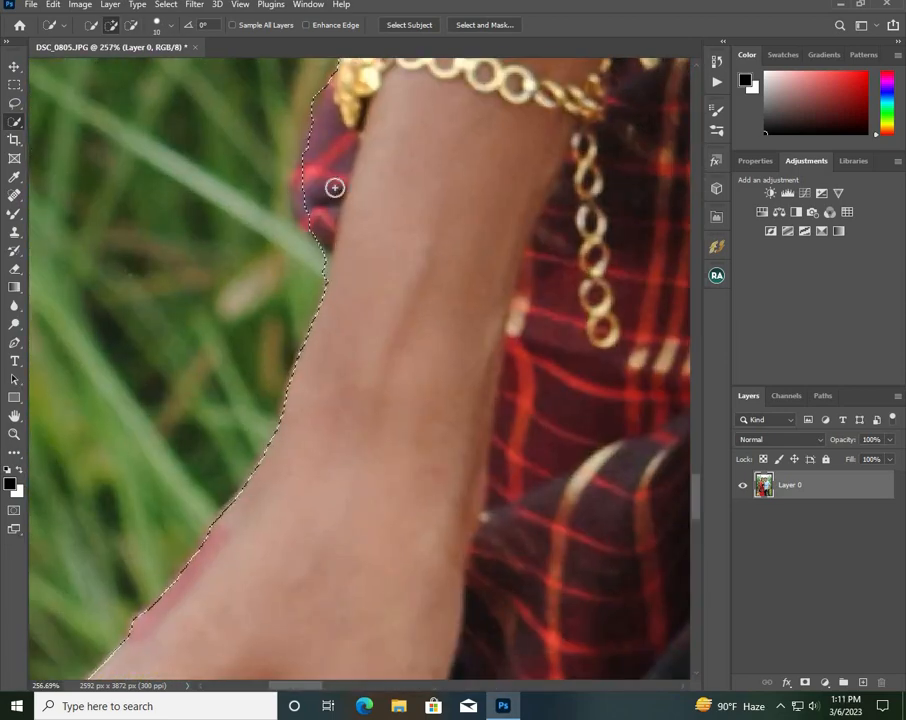
{"action": "scroll", "coordinate": [334, 187], "scroll_direction": "up", "scroll_amount": 2}
{"action": "scroll", "coordinate": [309, 350], "scroll_direction": "down", "scroll_amount": 5}
{"action": "scroll", "coordinate": [247, 471], "scroll_direction": "up", "scroll_amount": 3}
{"action": "scroll", "coordinate": [401, 400], "scroll_direction": "up", "scroll_amount": 2}
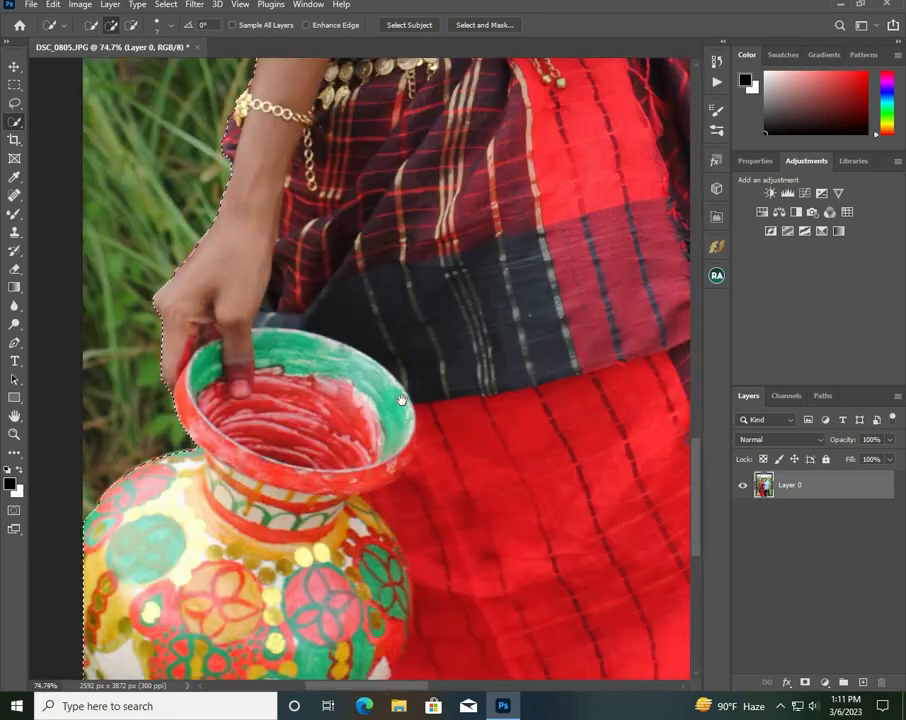
- Refine the selection along the red scarf on the woman's shoulder, below her chin
{"action": "scroll", "coordinate": [401, 400], "scroll_direction": "right", "scroll_amount": 5}
{"action": "scroll", "coordinate": [368, 269], "scroll_direction": "down", "scroll_amount": 1}
{"action": "scroll", "coordinate": [402, 514], "scroll_direction": "up", "scroll_amount": 3}
{"action": "scroll", "coordinate": [369, 419], "scroll_direction": "up", "scroll_amount": 2}
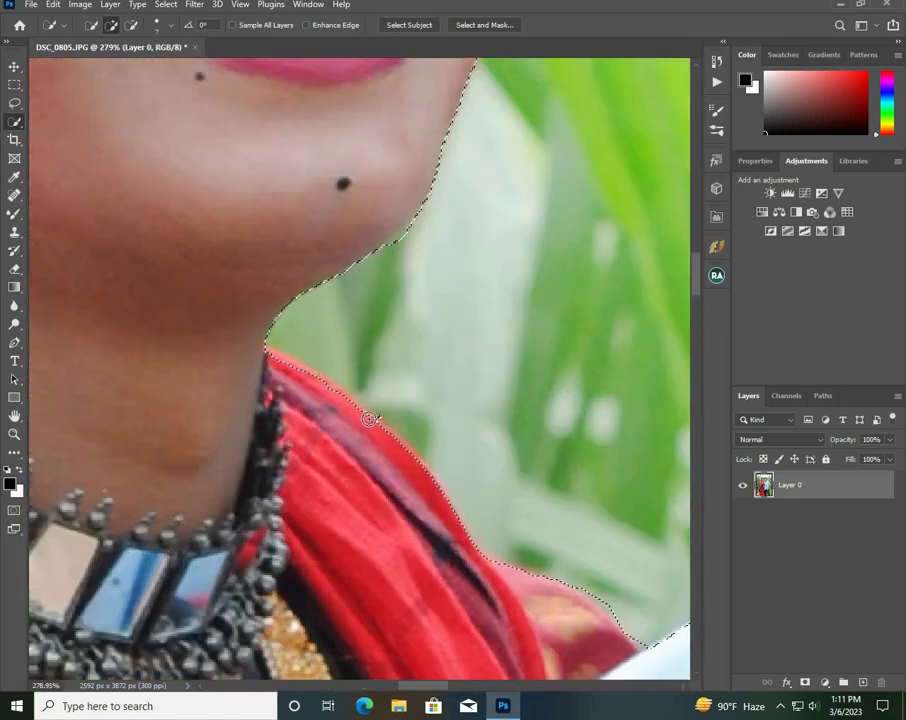
{"action": "left_click_drag", "start_coordinate": [304, 375], "coordinate": [530, 670]}
- Clean up the selection in the gap between the two heads, around the hair and the man's ear
{"action": "scroll", "coordinate": [397, 295], "scroll_direction": "down", "scroll_amount": 1}
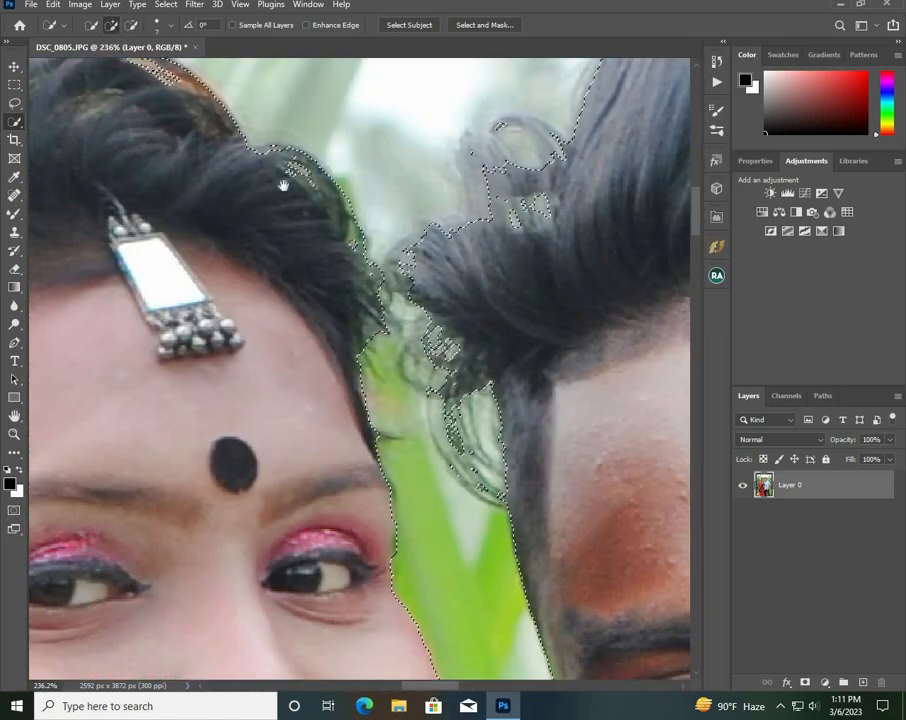
{"action": "scroll", "coordinate": [284, 186], "scroll_direction": "down", "scroll_amount": 2}
{"action": "scroll", "coordinate": [337, 173], "scroll_direction": "right", "scroll_amount": 3}
{"action": "scroll", "coordinate": [324, 376], "scroll_direction": "up", "scroll_amount": 4}
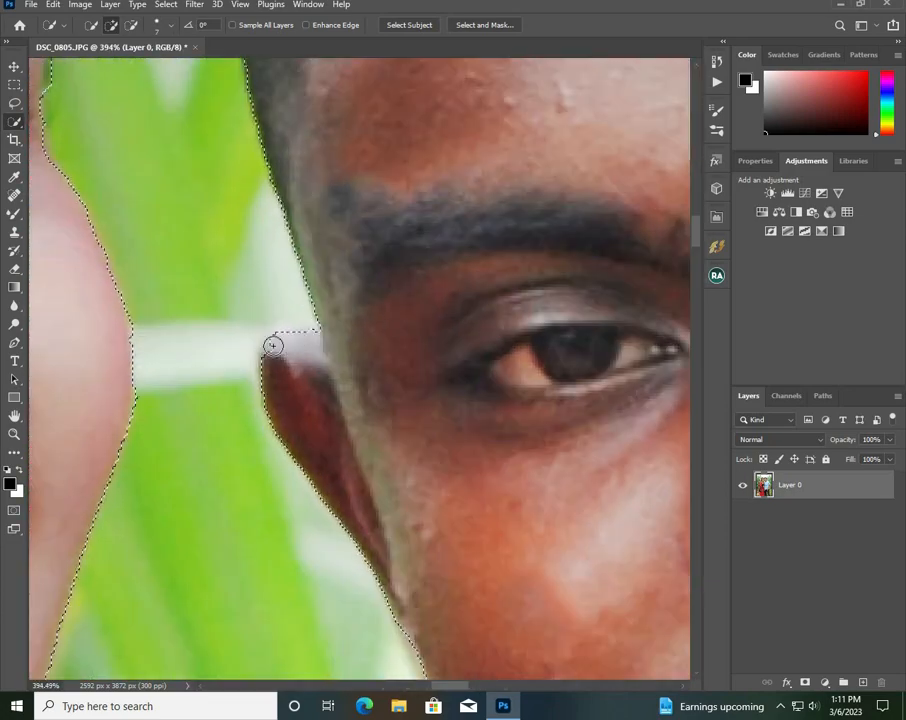
{"action": "scroll", "coordinate": [272, 345], "scroll_direction": "down", "scroll_amount": 3}
{"action": "scroll", "coordinate": [374, 410], "scroll_direction": "up", "scroll_amount": 2}
{"action": "scroll", "coordinate": [390, 364], "scroll_direction": "down", "scroll_amount": 5}
{"action": "scroll", "coordinate": [344, 378], "scroll_direction": "down", "scroll_amount": 5}
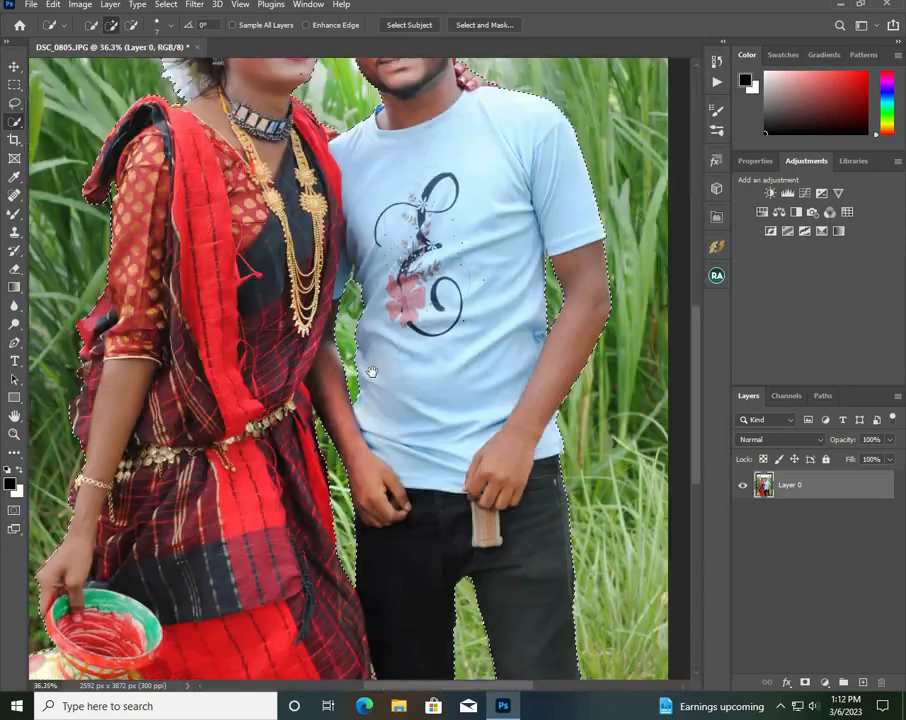
- Refine the selection around the woman's fingers resting on the man's shoulder
{"action": "scroll", "coordinate": [371, 372], "scroll_direction": "up", "scroll_amount": 4}
{"action": "scroll", "coordinate": [402, 346], "scroll_direction": "up", "scroll_amount": 4}
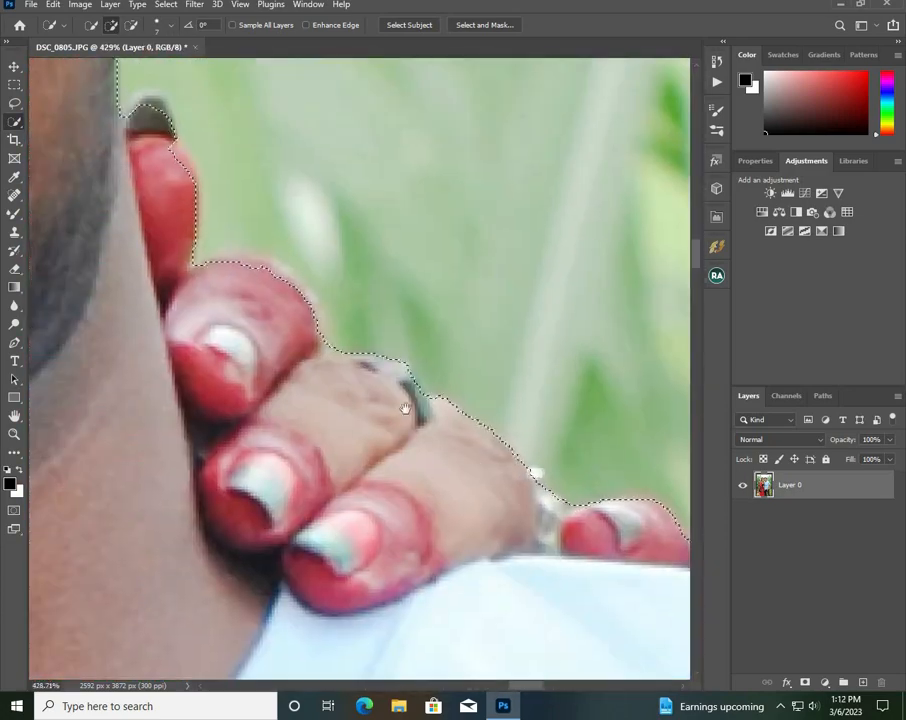
{"action": "left_click_drag", "start_coordinate": [185, 226], "coordinate": [380, 381]}
- Copy the selected couple to a new layer and hide the original photo layer
{"action": "scroll", "coordinate": [338, 262], "scroll_direction": "down", "scroll_amount": 8}
{"action": "key", "text": "ctrl+j"}
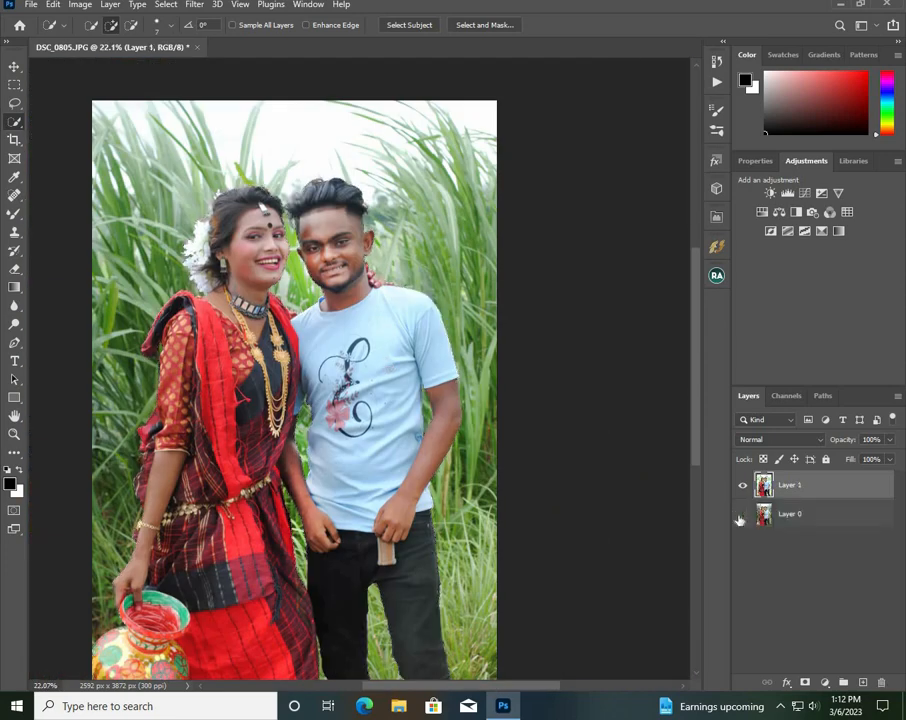
{"action": "left_click", "coordinate": [741, 516]}
- Erase the leftover background fringe along the woman's cheek and the facing side of the man's head
{"action": "scroll", "coordinate": [354, 380], "scroll_direction": "up", "scroll_amount": 5}
{"action": "scroll", "coordinate": [354, 380], "scroll_direction": "down", "scroll_amount": 3}
{"action": "key", "text": "e"}
{"action": "scroll", "coordinate": [308, 212], "scroll_direction": "up", "scroll_amount": 6}
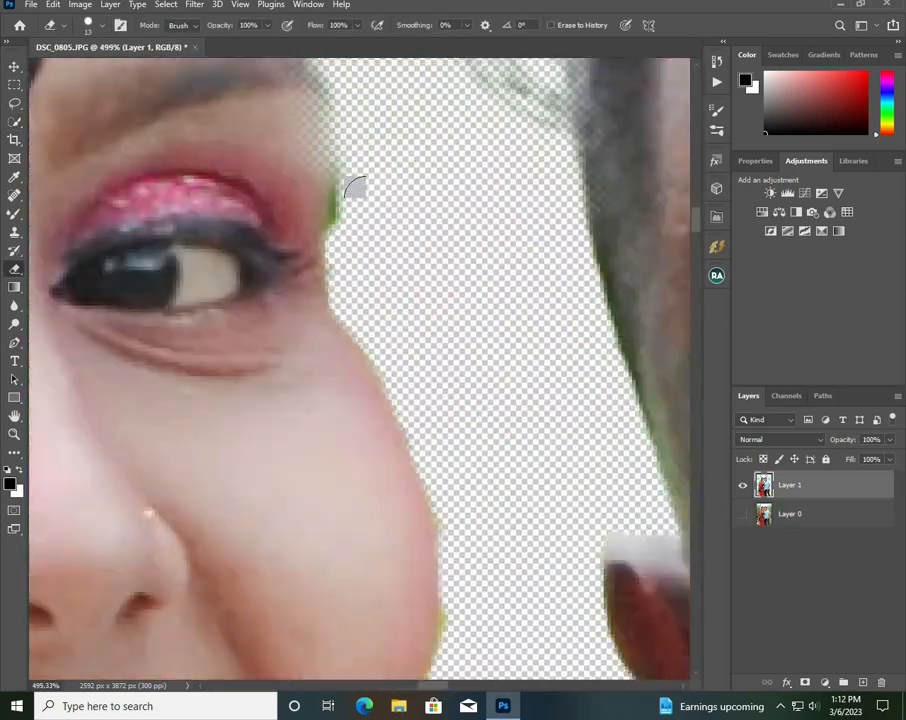
{"action": "scroll", "coordinate": [360, 290], "scroll_direction": "down", "scroll_amount": 3}
{"action": "left_click_drag", "start_coordinate": [373, 304], "coordinate": [201, 548]}
{"action": "scroll", "coordinate": [350, 310], "scroll_direction": "down", "scroll_amount": 4}
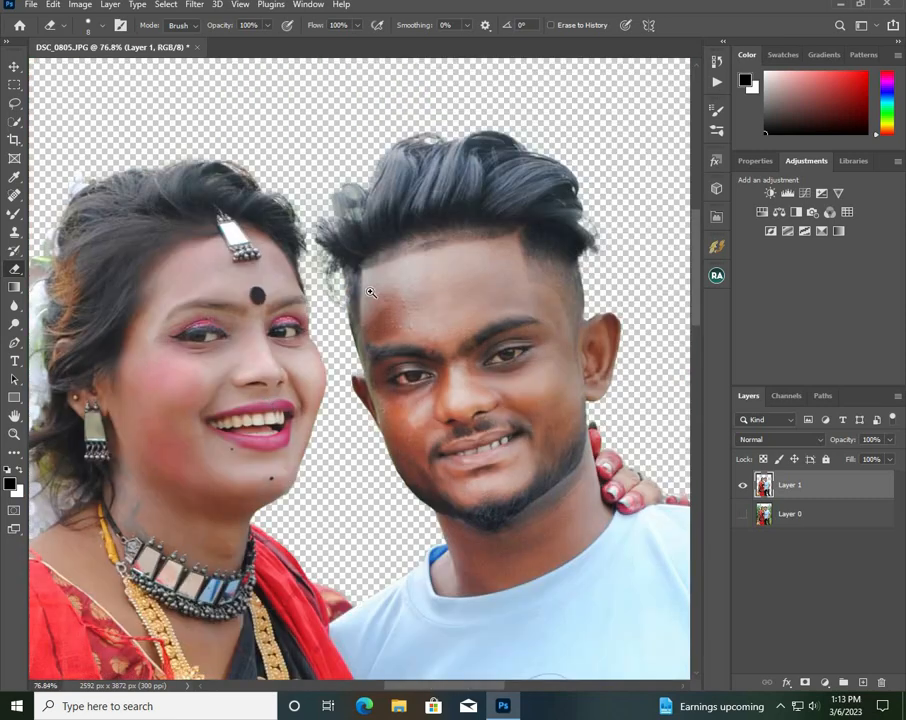
{"action": "scroll", "coordinate": [350, 310], "scroll_direction": "up", "scroll_amount": 4}
{"action": "scroll", "coordinate": [362, 471], "scroll_direction": "down", "scroll_amount": 6}
- Erase the green background remnants in the gap between the man's arm and his blue shirt
{"action": "scroll", "coordinate": [392, 449], "scroll_direction": "up", "scroll_amount": 3}
{"action": "scroll", "coordinate": [285, 290], "scroll_direction": "up", "scroll_amount": 7}
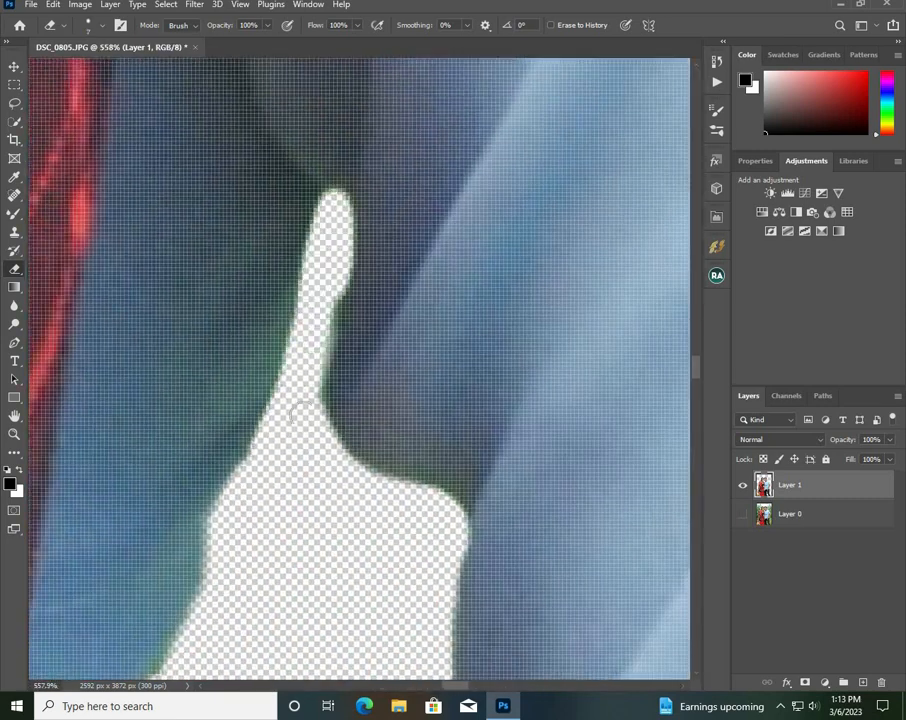
{"action": "scroll", "coordinate": [340, 418], "scroll_direction": "down", "scroll_amount": 4}
{"action": "scroll", "coordinate": [376, 528], "scroll_direction": "up", "scroll_amount": 3}
{"action": "left_click_drag", "start_coordinate": [214, 660], "coordinate": [206, 285]}
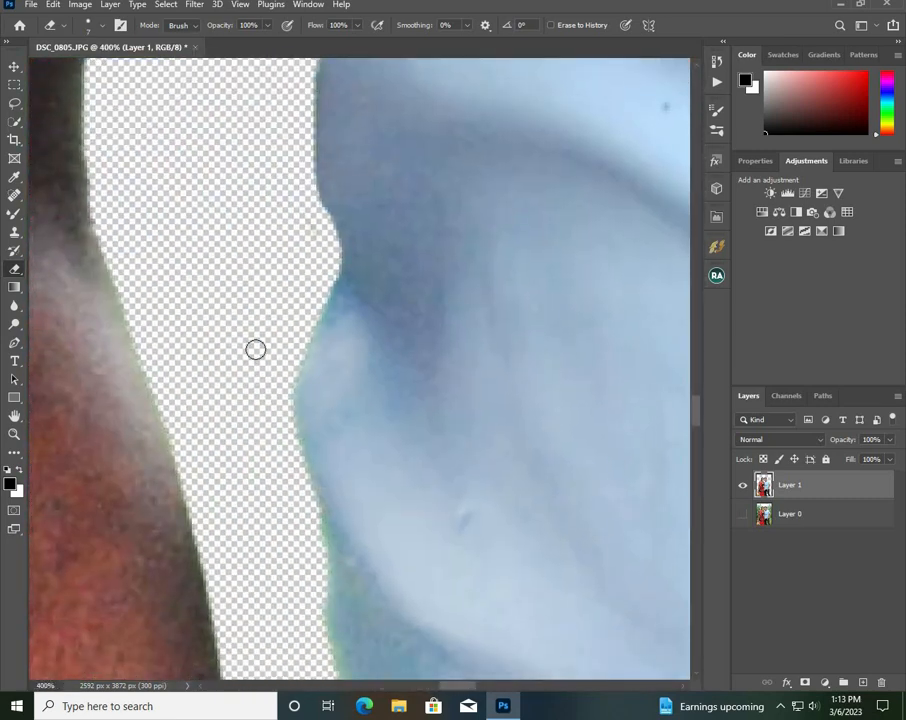
{"action": "scroll", "coordinate": [270, 400], "scroll_direction": "down", "scroll_amount": 3}
{"action": "scroll", "coordinate": [295, 410], "scroll_direction": "down", "scroll_amount": 4}
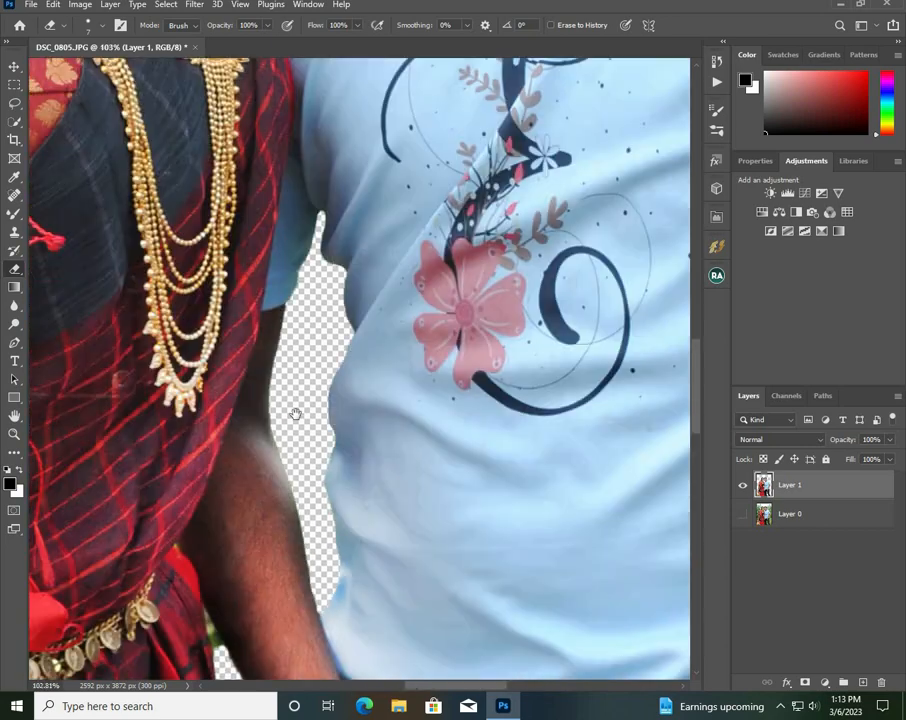
- Erase the leftover background fringe in the gap between the woman's sari and the man's arm and trousers
{"action": "scroll", "coordinate": [208, 334], "scroll_direction": "up", "scroll_amount": 5}
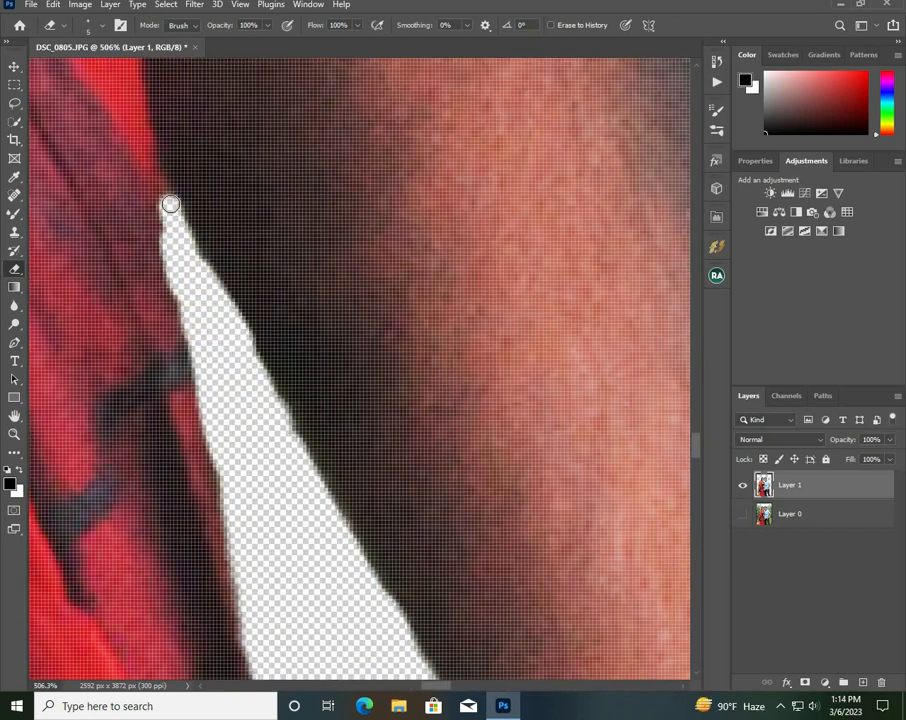
{"action": "scroll", "coordinate": [240, 190], "scroll_direction": "down", "scroll_amount": 3}
{"action": "scroll", "coordinate": [254, 338], "scroll_direction": "up", "scroll_amount": 2}
{"action": "scroll", "coordinate": [273, 590], "scroll_direction": "down", "scroll_amount": 1}
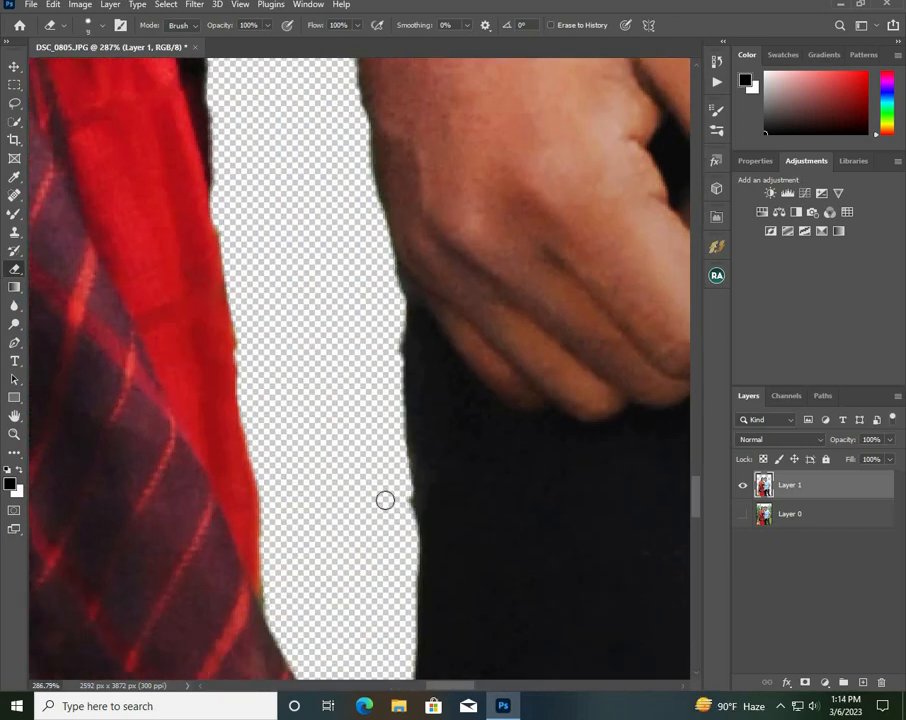
{"action": "scroll", "coordinate": [385, 500], "scroll_direction": "down", "scroll_amount": 6}
{"action": "scroll", "coordinate": [352, 540], "scroll_direction": "up", "scroll_amount": 4}
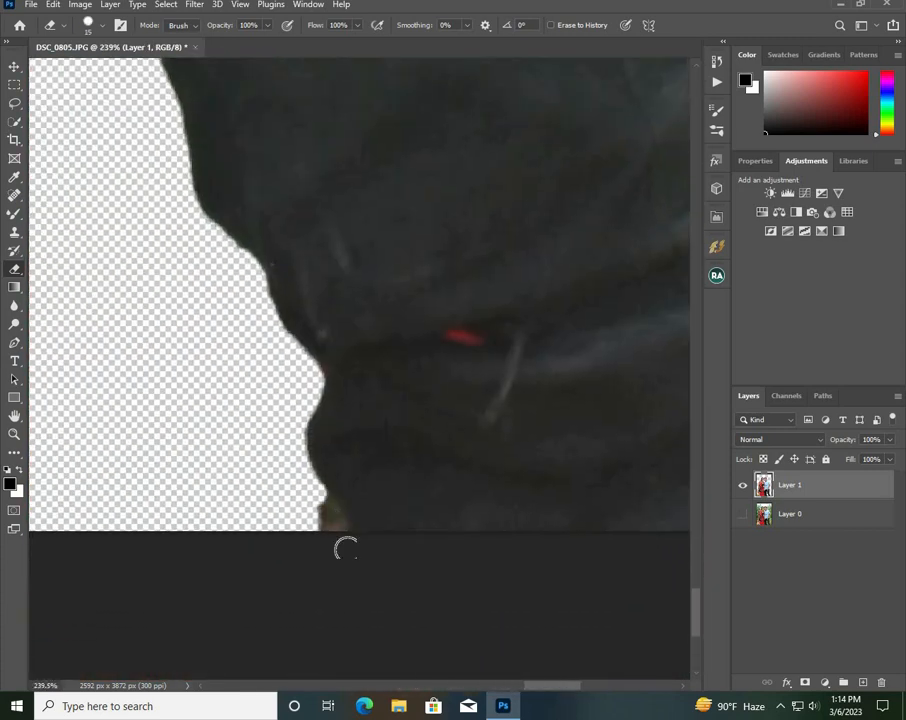
- Erase the background remnants along the lower edges of the man's black trousers
{"action": "scroll", "coordinate": [390, 517], "scroll_direction": "down", "scroll_amount": 5}
{"action": "mouse_move", "coordinate": [400, 380]}
{"action": "left_mouse_down"}
{"action": "mouse_move", "coordinate": [439, 538]}
{"action": "mouse_move", "coordinate": [338, 568]}
{"action": "left_mouse_up"}
{"action": "scroll", "coordinate": [307, 508], "scroll_direction": "up", "scroll_amount": 4}
{"action": "left_click_drag", "start_coordinate": [430, 330], "coordinate": [310, 475]}
{"action": "left_click_drag", "start_coordinate": [458, 180], "coordinate": [368, 350]}
{"action": "left_click_drag", "start_coordinate": [440, 200], "coordinate": [325, 585]}
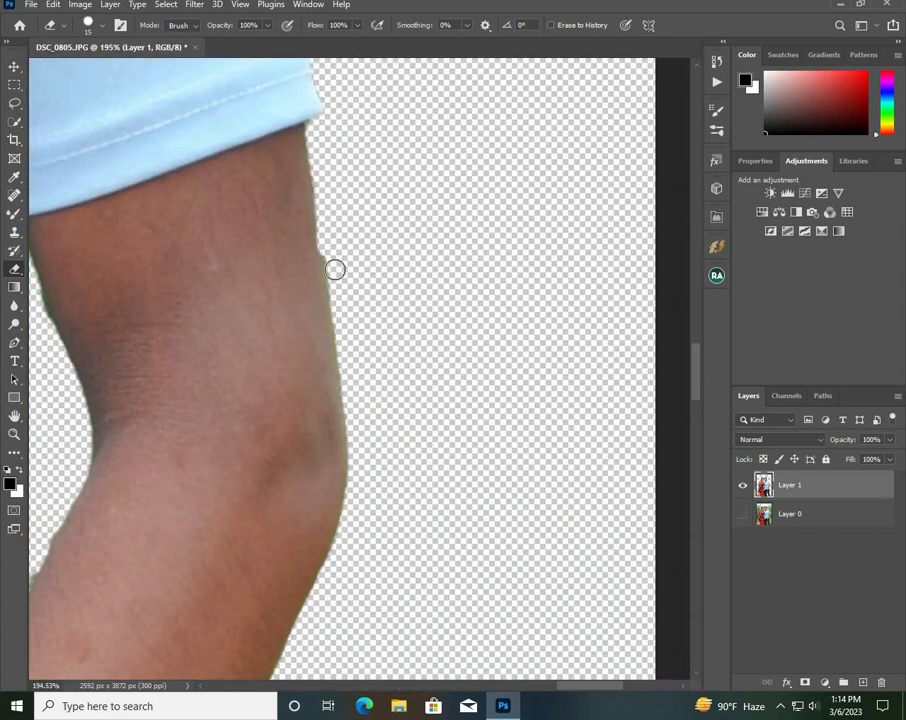
- Erase the green fringe along the outer edge of the man's bent arm, from the sleeve down the forearm
{"action": "scroll", "coordinate": [337, 228], "scroll_direction": "left", "scroll_amount": 1}
{"action": "scroll", "coordinate": [364, 340], "scroll_direction": "up", "scroll_amount": 4}
{"action": "scroll", "coordinate": [340, 280], "scroll_direction": "up", "scroll_amount": 3}
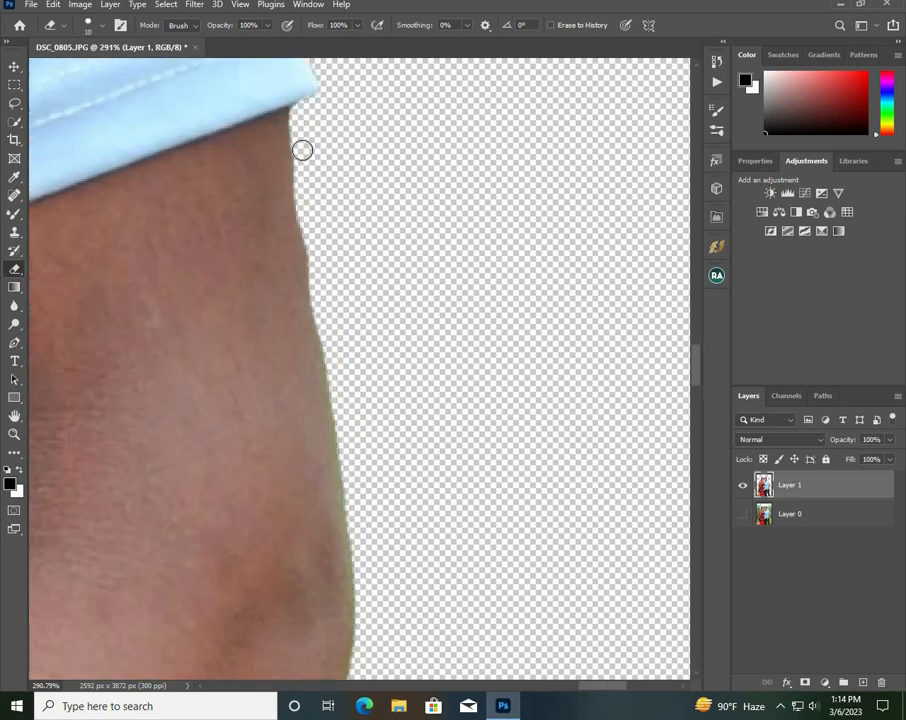
{"action": "scroll", "coordinate": [325, 232], "scroll_direction": "down", "scroll_amount": 1}
{"action": "scroll", "coordinate": [340, 317], "scroll_direction": "down", "scroll_amount": 10}
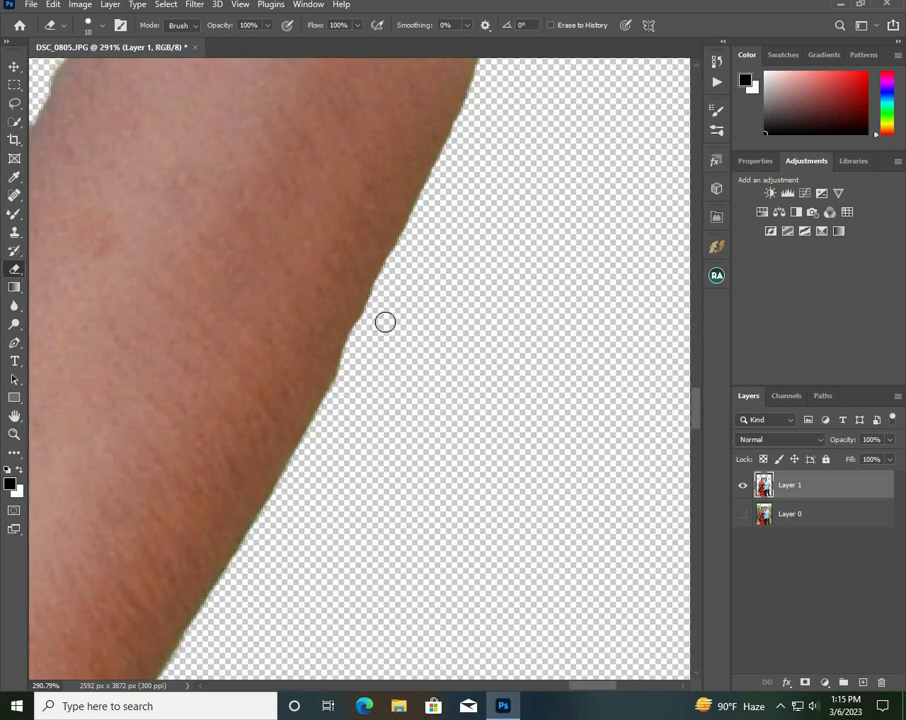
{"action": "left_click_drag", "start_coordinate": [346, 370], "coordinate": [471, 267]}
{"action": "mouse_move", "coordinate": [403, 398]}
{"action": "left_mouse_down"}
{"action": "mouse_move", "coordinate": [475, 296]}
{"action": "mouse_move", "coordinate": [378, 434]}
{"action": "mouse_move", "coordinate": [292, 586]}
{"action": "left_mouse_up"}
- Erase the fringe inside the gap between the man's blue shirt and his bent arm
{"action": "scroll", "coordinate": [430, 380], "scroll_direction": "down", "scroll_amount": 4}
{"action": "scroll", "coordinate": [402, 283], "scroll_direction": "up", "scroll_amount": 4}
{"action": "left_click_drag", "start_coordinate": [383, 350], "coordinate": [357, 384]}
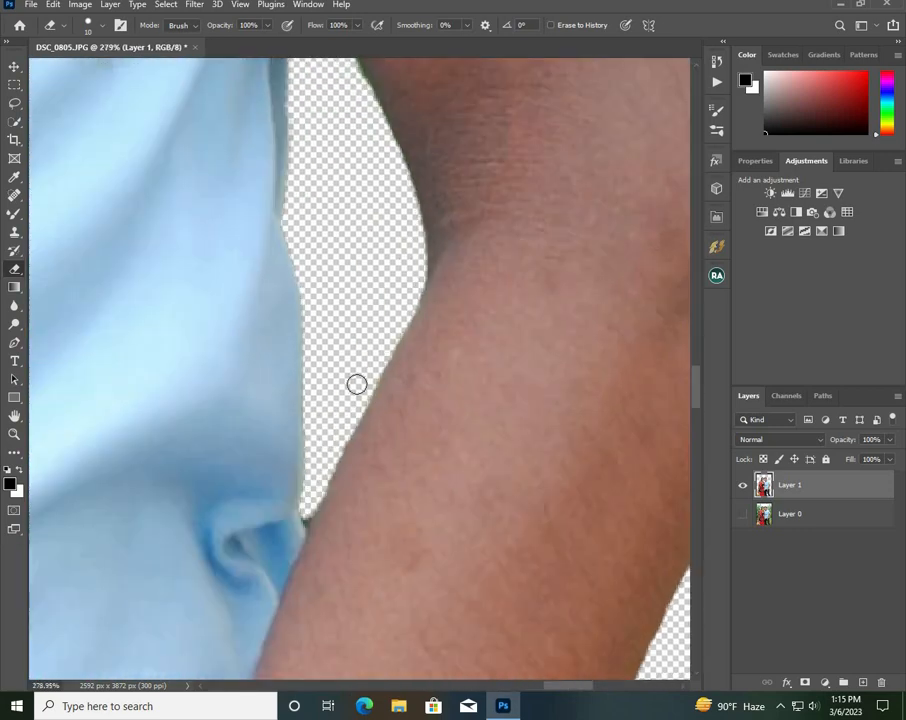
{"action": "left_click_drag", "start_coordinate": [360, 130], "coordinate": [348, 381]}
{"action": "mouse_move", "coordinate": [314, 205]}
{"action": "left_mouse_down"}
{"action": "mouse_move", "coordinate": [328, 279]}
{"action": "mouse_move", "coordinate": [378, 390]}
{"action": "left_mouse_up"}
{"action": "left_click_drag", "start_coordinate": [330, 180], "coordinate": [362, 352]}
{"action": "key", "text": "bracketleft"}
{"action": "left_click_drag", "start_coordinate": [315, 308], "coordinate": [336, 360]}
- Clone dark hair over the faded edge of the man's hair on the side facing the woman
{"action": "left_click_drag", "start_coordinate": [436, 530], "coordinate": [330, 530]}
{"action": "mouse_move", "coordinate": [370, 445]}
{"action": "left_mouse_down"}
{"action": "mouse_move", "coordinate": [444, 445]}
{"action": "mouse_move", "coordinate": [350, 445]}
{"action": "left_mouse_up"}
{"action": "left_click_drag", "start_coordinate": [470, 305], "coordinate": [560, 305]}
{"action": "key", "text": "s"}
{"action": "left_click", "coordinate": [440, 280]}
{"action": "left_click", "coordinate": [446, 269]}
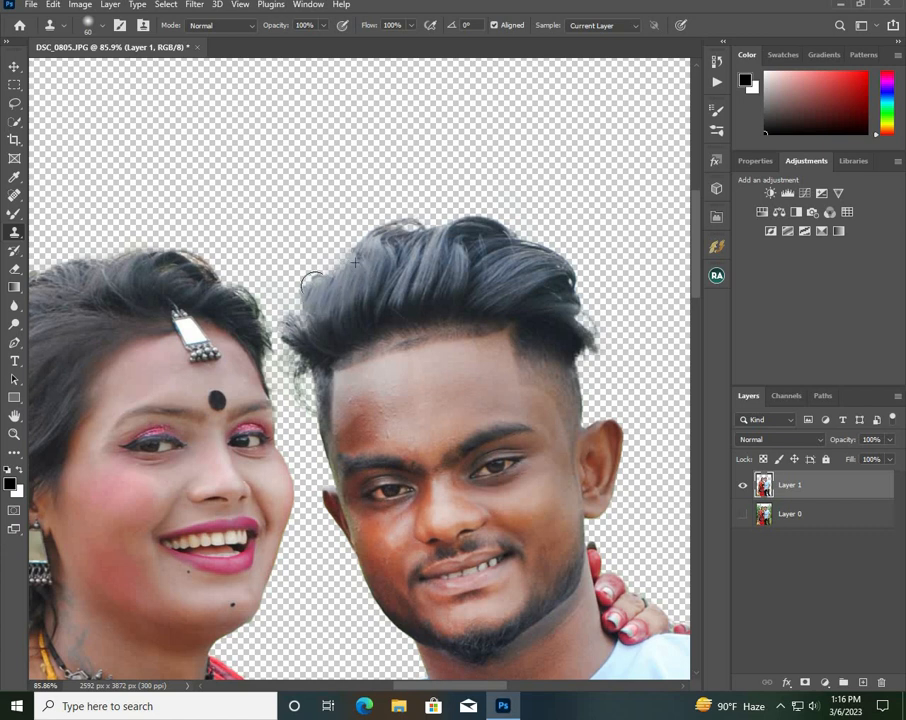
{"action": "left_click_drag", "start_coordinate": [316, 314], "coordinate": [330, 390]}
- Erase the leftover background around the woman's hair and white flowers
{"action": "left_click_drag", "start_coordinate": [164, 384], "coordinate": [299, 364]}
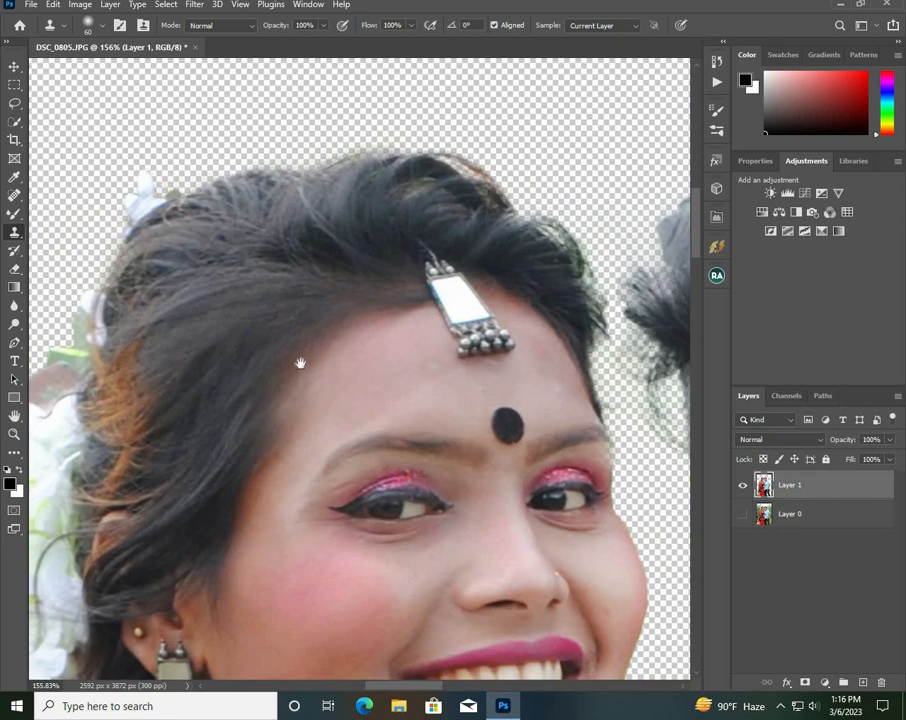
{"action": "key", "text": "e"}
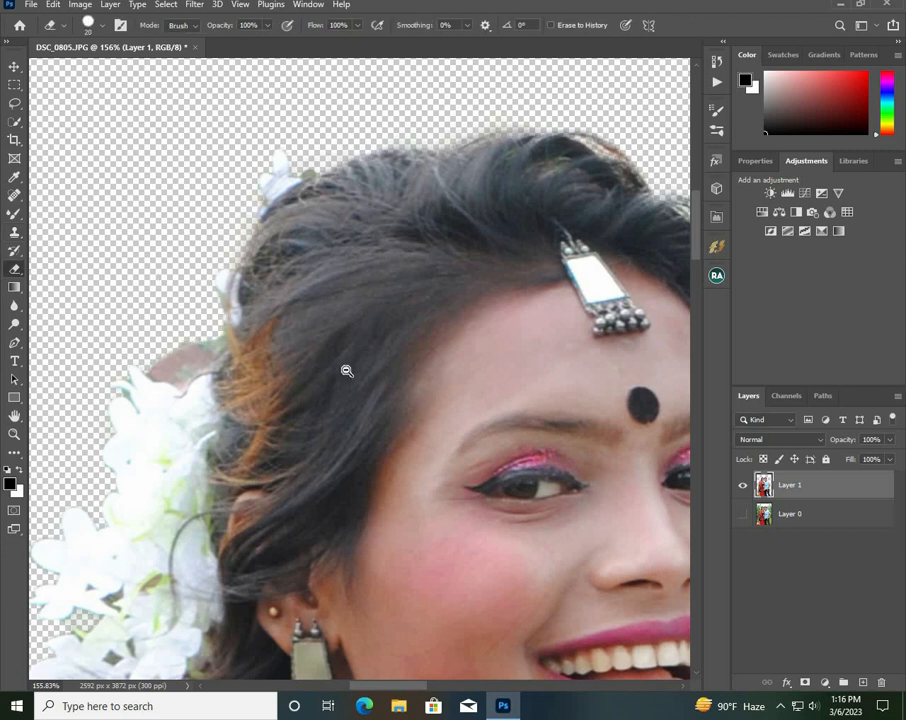
{"action": "left_click_drag", "start_coordinate": [346, 371], "coordinate": [234, 397]}
{"action": "left_click_drag", "start_coordinate": [399, 450], "coordinate": [250, 330]}
{"action": "left_click_drag", "start_coordinate": [212, 206], "coordinate": [132, 178]}
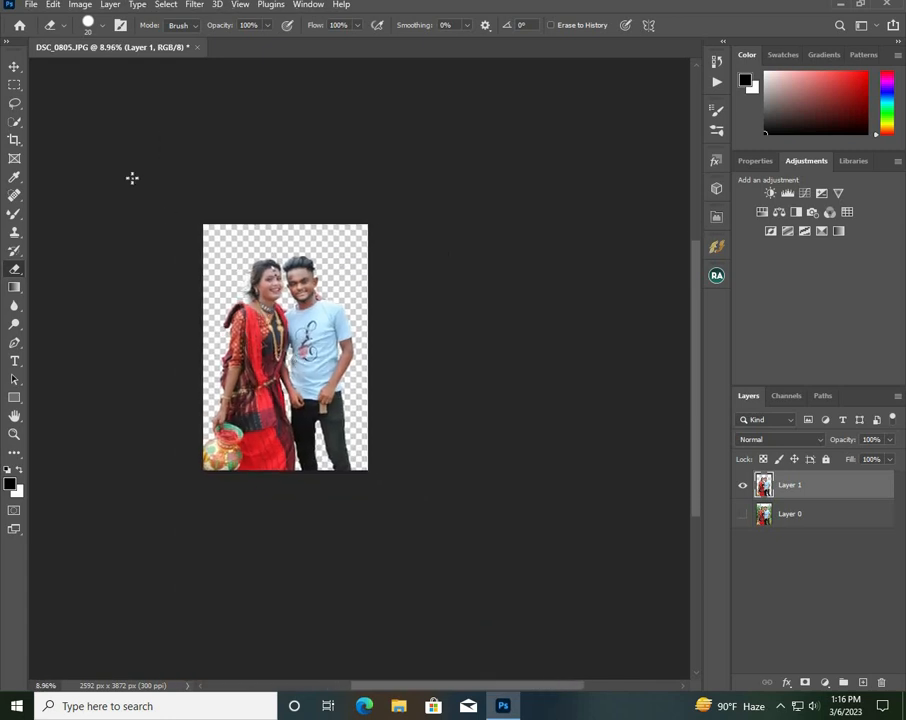
- Open the palm-tree image 77.jpg and bring it into the couple's document as a new layer
{"action": "left_click", "coordinate": [31, 6]}
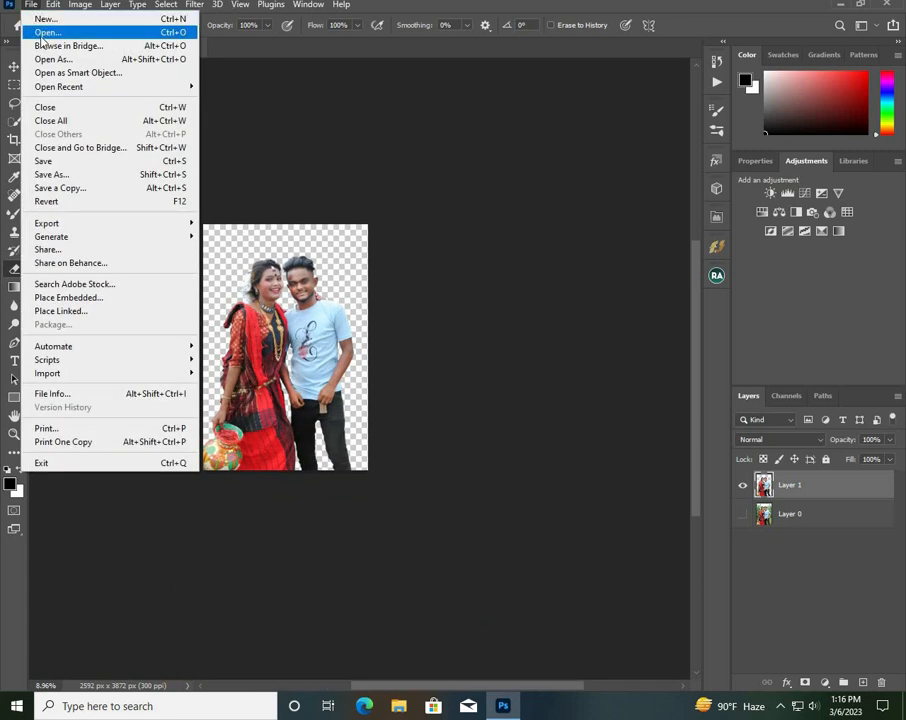
{"action": "left_click", "coordinate": [44, 32]}
{"action": "left_click", "coordinate": [165, 112]}
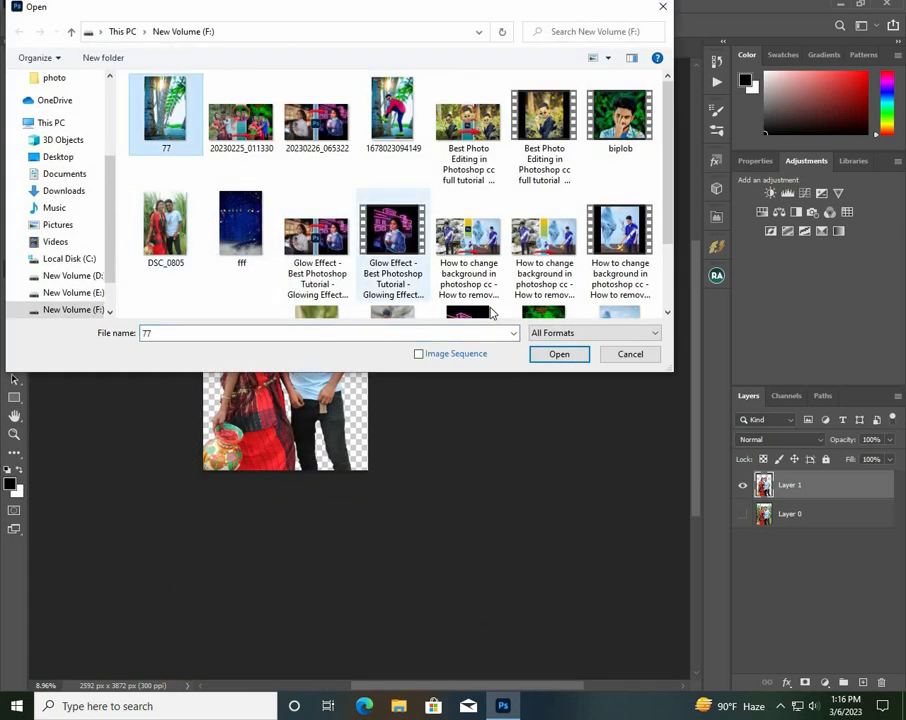
{"action": "left_click", "coordinate": [559, 355]}
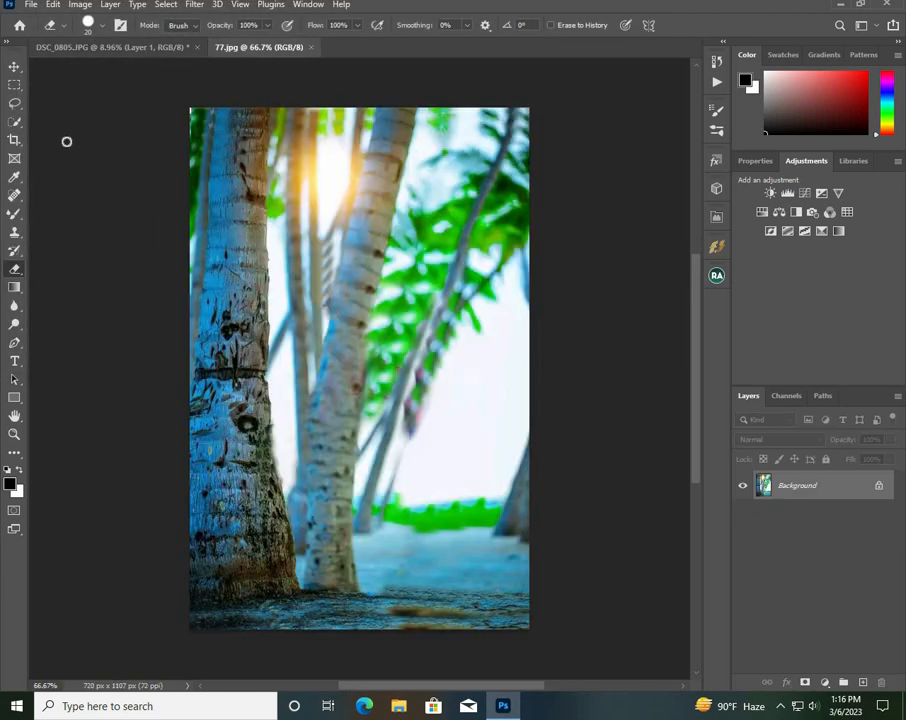
{"action": "left_click", "coordinate": [14, 68]}
{"action": "left_click_drag", "start_coordinate": [360, 349], "coordinate": [270, 296]}
{"action": "left_click_drag", "start_coordinate": [243, 349], "coordinate": [300, 426]}
{"action": "left_click_drag", "start_coordinate": [282, 473], "coordinate": [263, 517]}
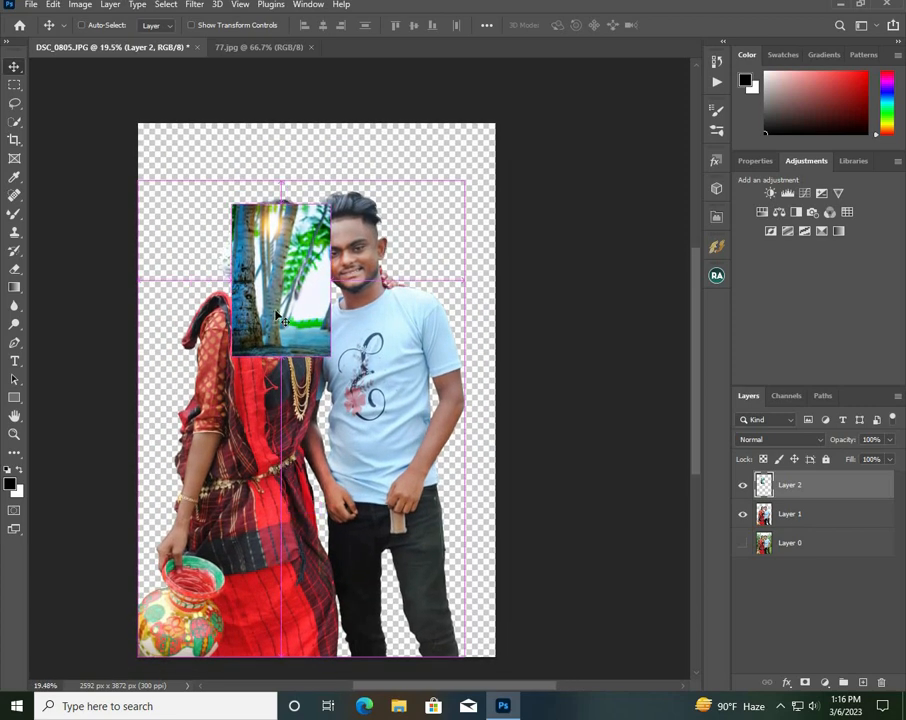
- Scale the palm-tree layer to 363.56% so it covers the canvas, and place it beneath the couple's layer
{"action": "key", "text": "ctrl+t"}
{"action": "left_click_drag", "start_coordinate": [276, 313], "coordinate": [183, 233]}
{"action": "left_click_drag", "start_coordinate": [236, 275], "coordinate": [530, 633]}
{"action": "mouse_move", "coordinate": [380, 584]}
{"action": "left_mouse_down"}
{"action": "mouse_move", "coordinate": [384, 570]}
{"action": "mouse_move", "coordinate": [378, 580]}
{"action": "left_mouse_up"}
{"action": "left_click_drag", "start_coordinate": [489, 656], "coordinate": [496, 668]}
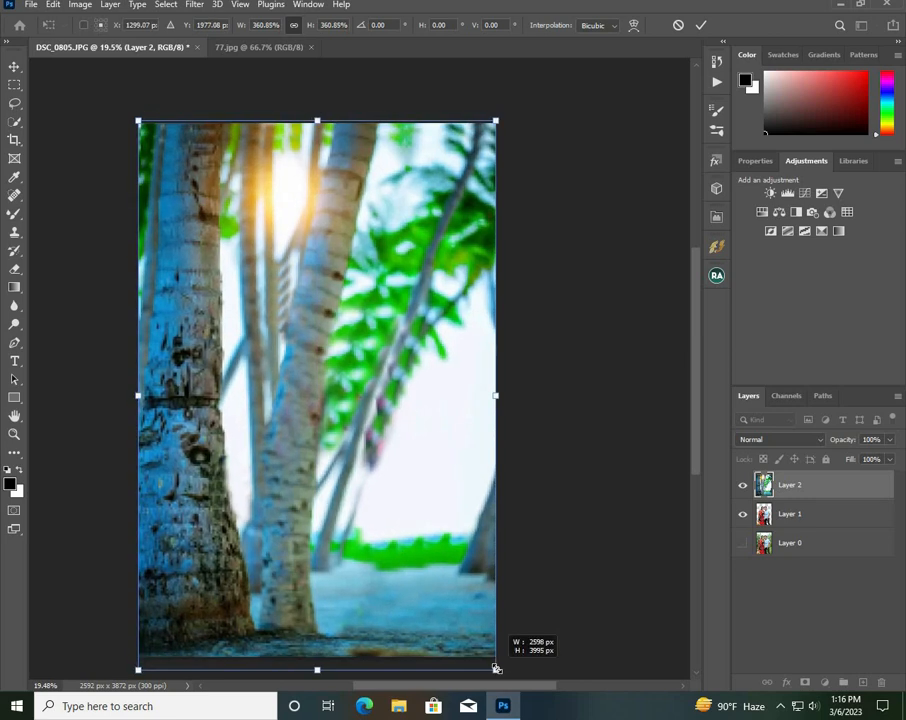
{"action": "mouse_move", "coordinate": [447, 621]}
{"action": "left_mouse_down"}
{"action": "mouse_move", "coordinate": [449, 592]}
{"action": "mouse_move", "coordinate": [457, 619]}
{"action": "left_mouse_up"}
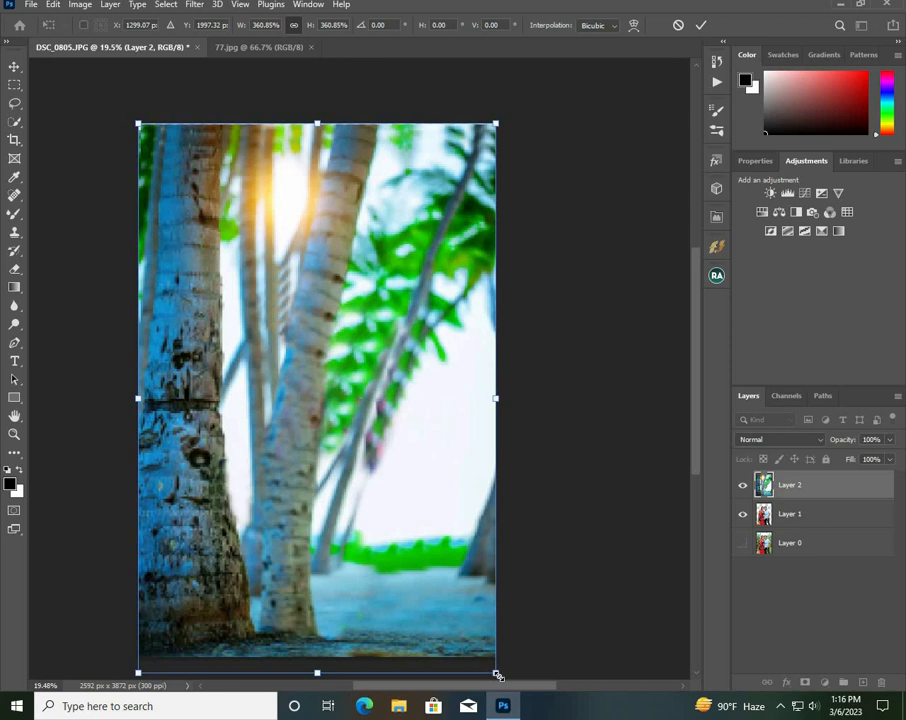
{"action": "left_click_drag", "start_coordinate": [497, 675], "coordinate": [499, 678]}
{"action": "left_click_drag", "start_coordinate": [453, 600], "coordinate": [453, 597]}
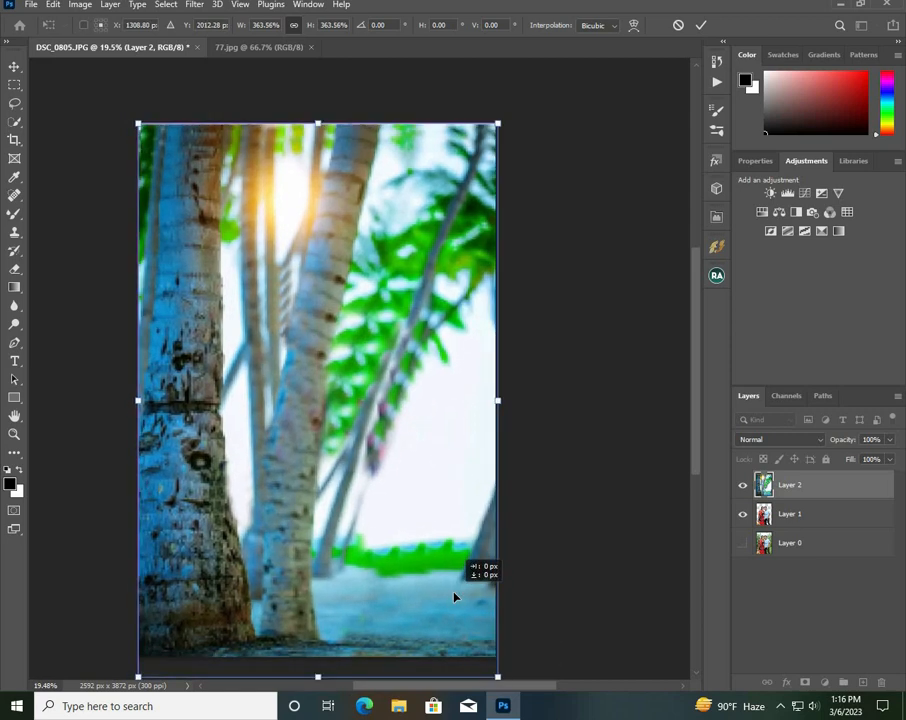
{"action": "key", "text": "Return"}
{"action": "left_click_drag", "start_coordinate": [827, 487], "coordinate": [825, 527]}
{"action": "left_click_drag", "start_coordinate": [386, 428], "coordinate": [343, 443]}
- Scale the couple's layer to 90.75% and align it with the canvas's bottom edge
{"action": "left_click", "coordinate": [796, 486]}
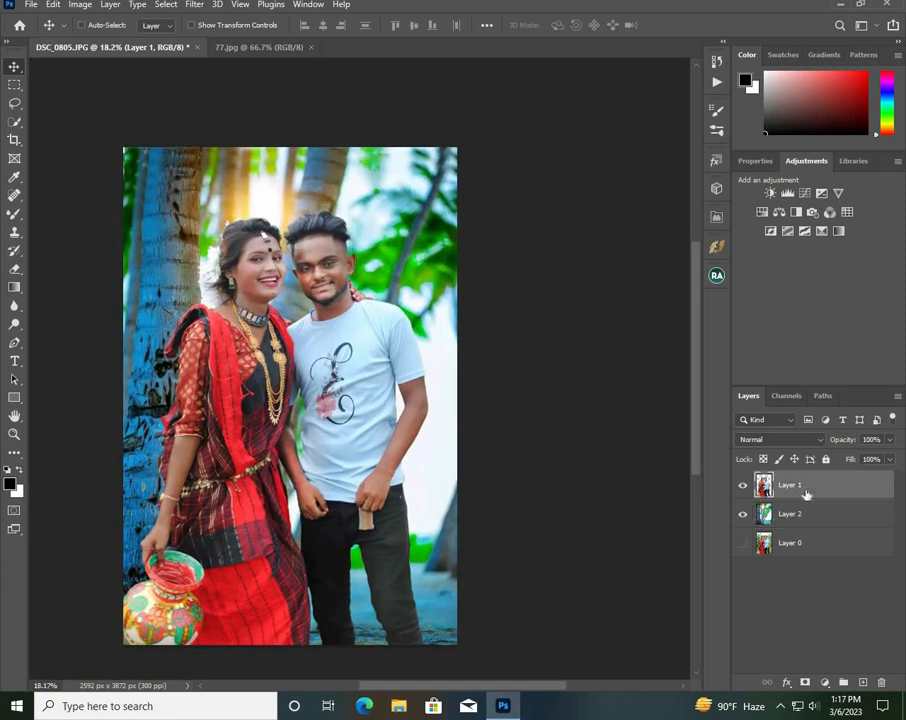
{"action": "key", "text": "ctrl+t"}
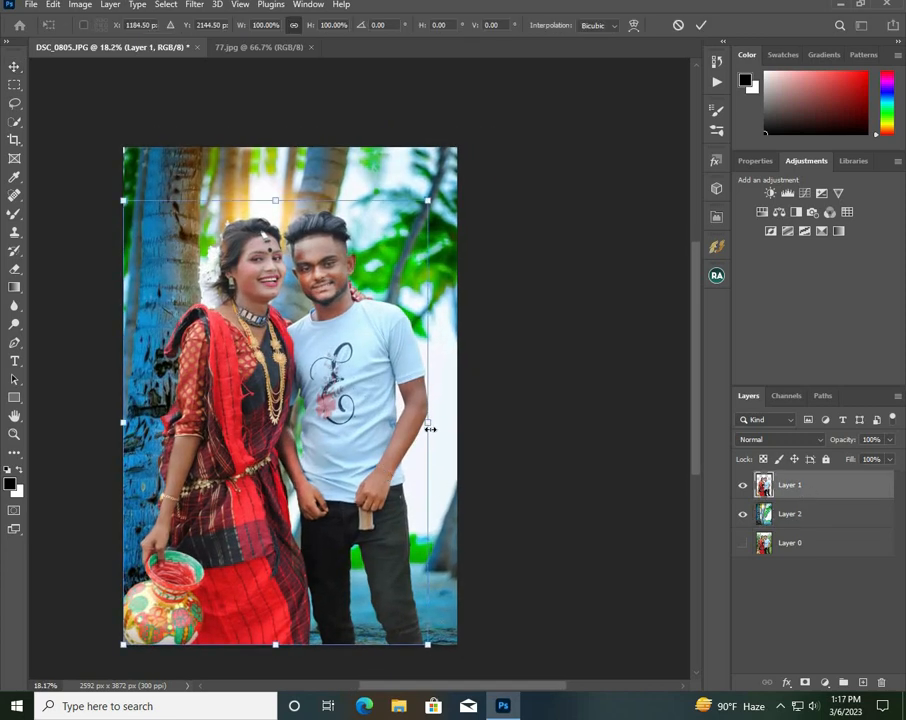
{"action": "left_click_drag", "start_coordinate": [429, 647], "coordinate": [396, 598]}
{"action": "left_click_drag", "start_coordinate": [335, 537], "coordinate": [378, 612]}
{"action": "left_click_drag", "start_coordinate": [419, 647], "coordinate": [408, 637]}
{"action": "left_click_drag", "start_coordinate": [332, 576], "coordinate": [339, 587]}
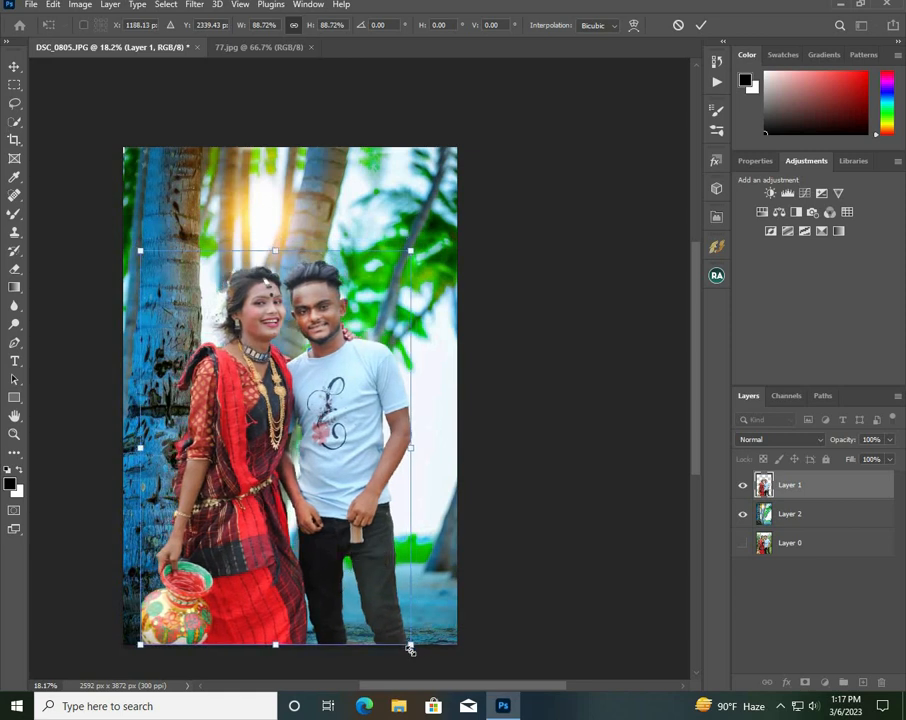
{"action": "left_click_drag", "start_coordinate": [410, 649], "coordinate": [414, 651]}
{"action": "left_click_drag", "start_coordinate": [376, 603], "coordinate": [379, 579]}
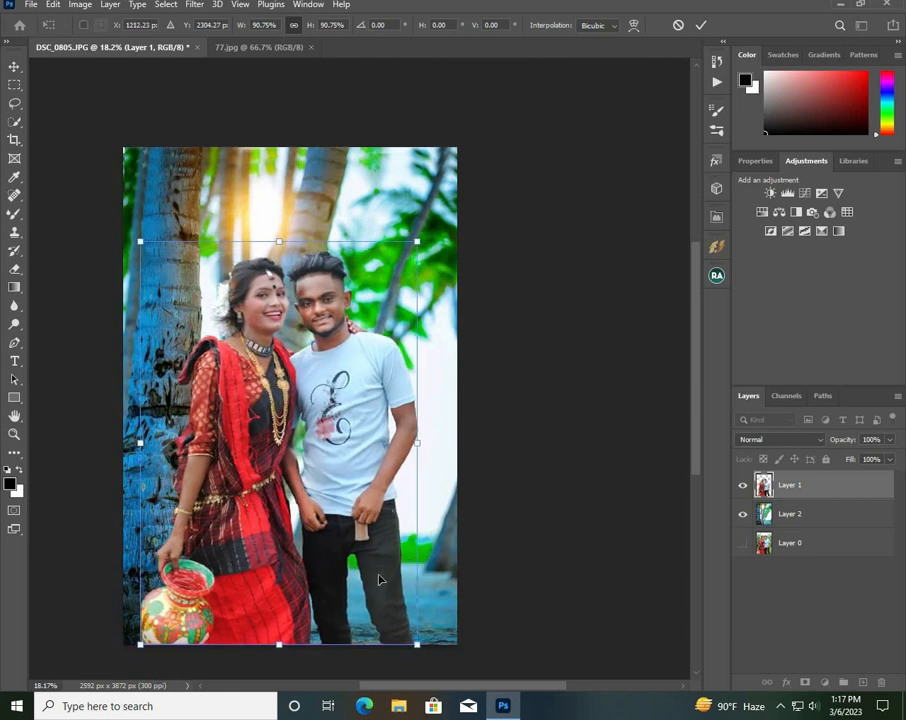
{"action": "key", "text": "Return"}
- Examine how the couple's cutout blends with the palm-tree background
{"action": "scroll", "coordinate": [263, 430], "scroll_direction": "up", "scroll_amount": 3}
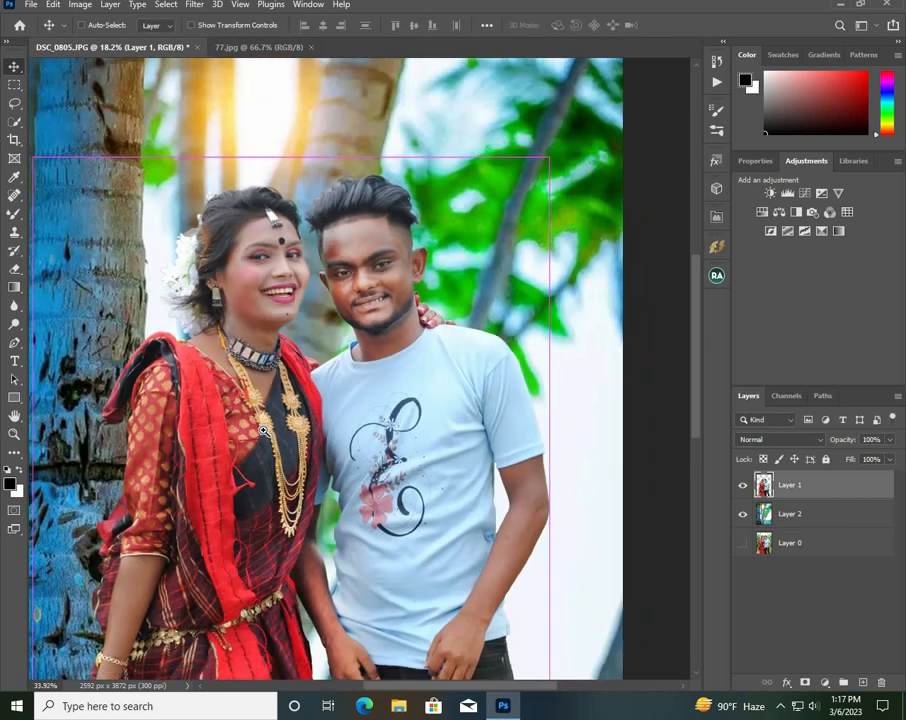
{"action": "scroll", "coordinate": [263, 430], "scroll_direction": "down", "scroll_amount": 3}
{"action": "scroll", "coordinate": [405, 465], "scroll_direction": "up", "scroll_amount": 5}
{"action": "scroll", "coordinate": [366, 451], "scroll_direction": "down", "scroll_amount": 3}
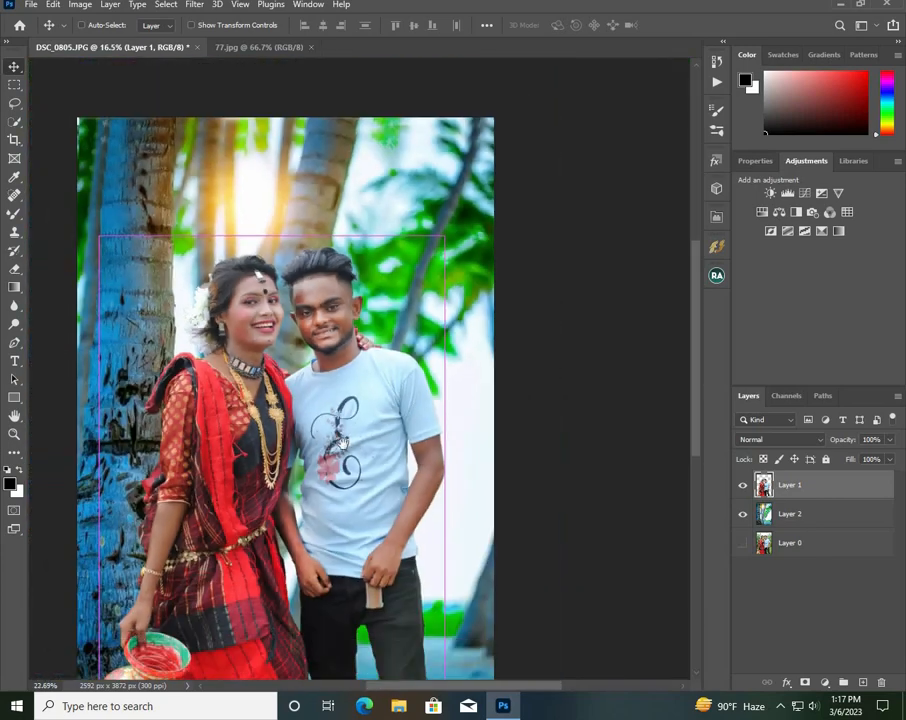
{"action": "left_click_drag", "start_coordinate": [343, 443], "coordinate": [343, 404]}
{"action": "scroll", "coordinate": [266, 420], "scroll_direction": "up", "scroll_amount": 4}
{"action": "scroll", "coordinate": [268, 420], "scroll_direction": "down", "scroll_amount": 5}
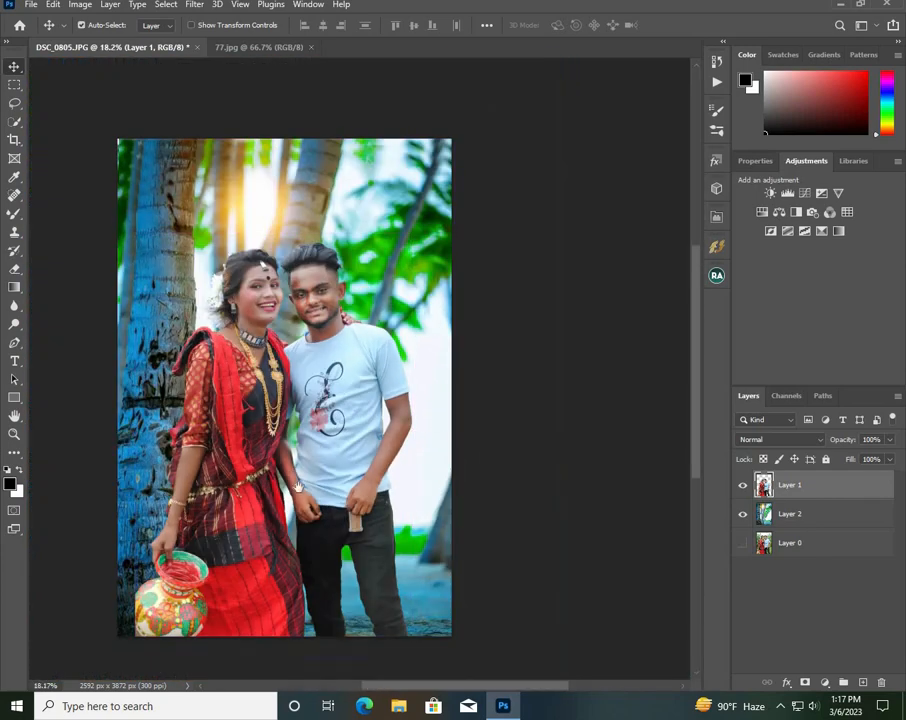
- Clone the painted pot's pattern outward with a 45 px brush to round off its straight cut-off side
{"action": "left_click_drag", "start_coordinate": [298, 487], "coordinate": [307, 446]}
{"action": "left_click_drag", "start_coordinate": [207, 530], "coordinate": [299, 446]}
{"action": "left_click_drag", "start_coordinate": [236, 510], "coordinate": [296, 616]}
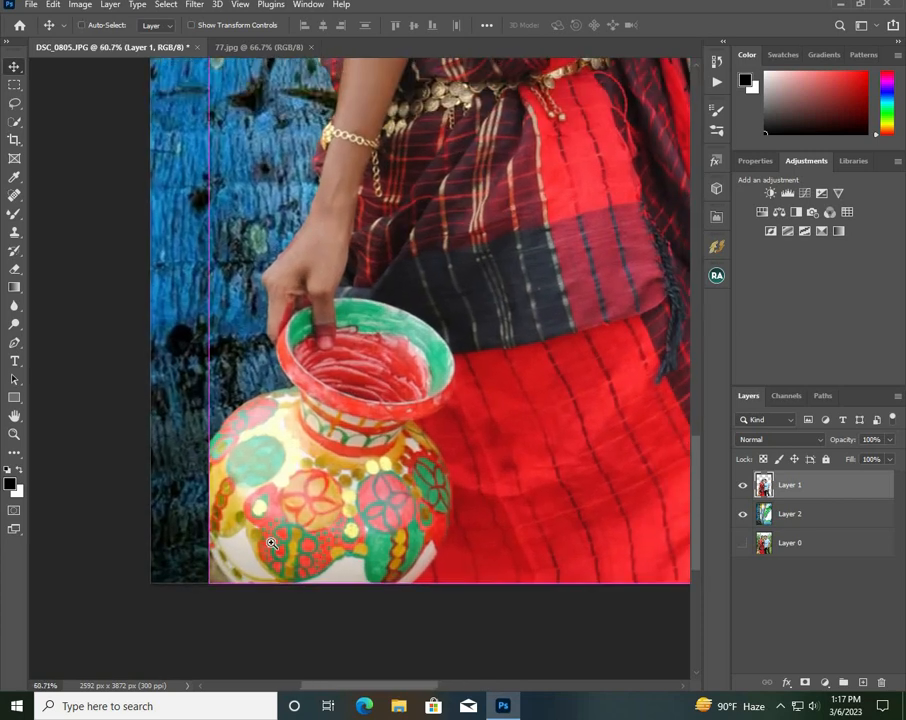
{"action": "left_click", "coordinate": [15, 233]}
{"action": "scroll", "coordinate": [226, 500], "scroll_direction": "up", "scroll_amount": 5}
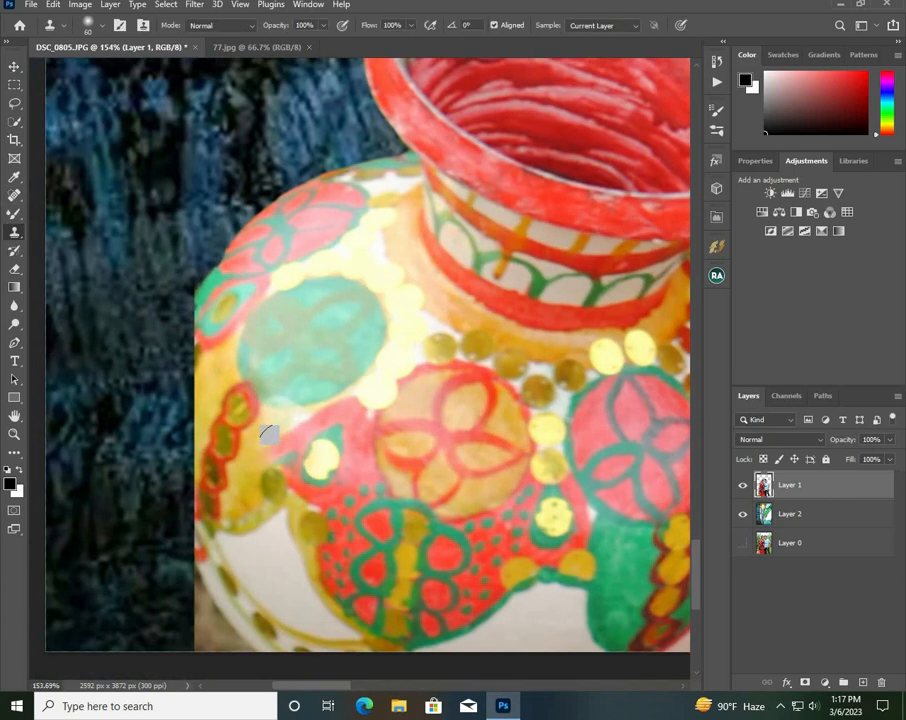
{"action": "key", "text": "bracketleft"}
{"action": "key", "text": "bracketleft"}
{"action": "mouse_move", "coordinate": [212, 307]}
{"action": "left_mouse_down"}
{"action": "mouse_move", "coordinate": [198, 404]}
{"action": "mouse_move", "coordinate": [210, 538]}
{"action": "mouse_move", "coordinate": [180, 408]}
{"action": "mouse_move", "coordinate": [168, 428]}
{"action": "mouse_move", "coordinate": [175, 513]}
{"action": "mouse_move", "coordinate": [190, 535]}
{"action": "mouse_move", "coordinate": [164, 393]}
{"action": "mouse_move", "coordinate": [137, 412]}
{"action": "mouse_move", "coordinate": [146, 477]}
{"action": "mouse_move", "coordinate": [148, 307]}
{"action": "mouse_move", "coordinate": [182, 390]}
{"action": "mouse_move", "coordinate": [109, 454]}
{"action": "mouse_move", "coordinate": [62, 458]}
{"action": "left_mouse_up"}
{"action": "left_click", "coordinate": [214, 487], "text": "alt"}
{"action": "left_click_drag", "start_coordinate": [255, 424], "coordinate": [134, 496]}
{"action": "left_click_drag", "start_coordinate": [242, 211], "coordinate": [293, 289]}
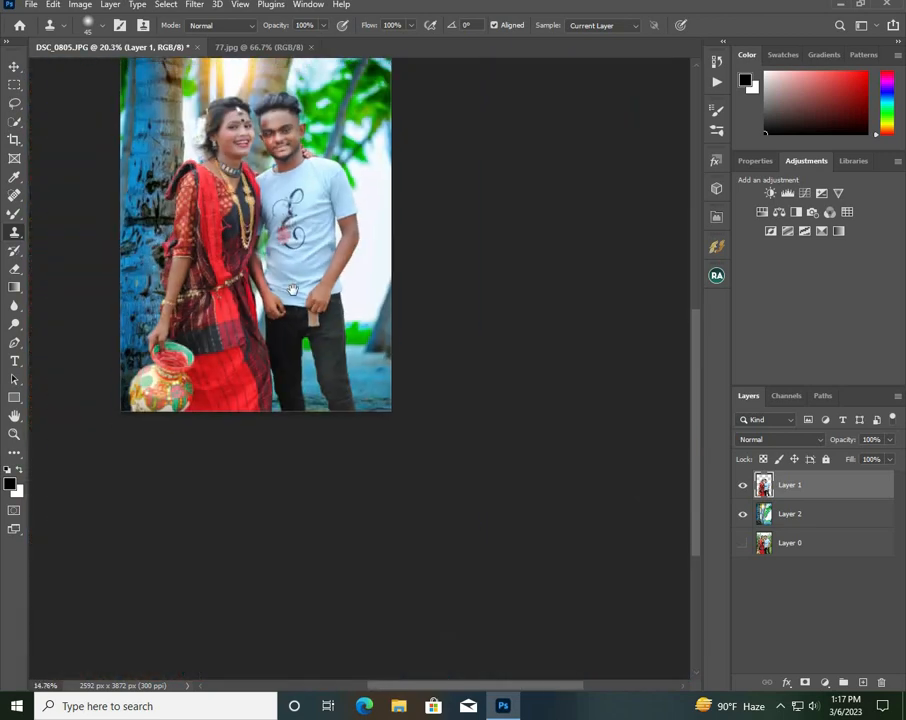
{"action": "left_click_drag", "start_coordinate": [294, 134], "coordinate": [304, 297]}
{"action": "left_click_drag", "start_coordinate": [304, 297], "coordinate": [313, 447]}
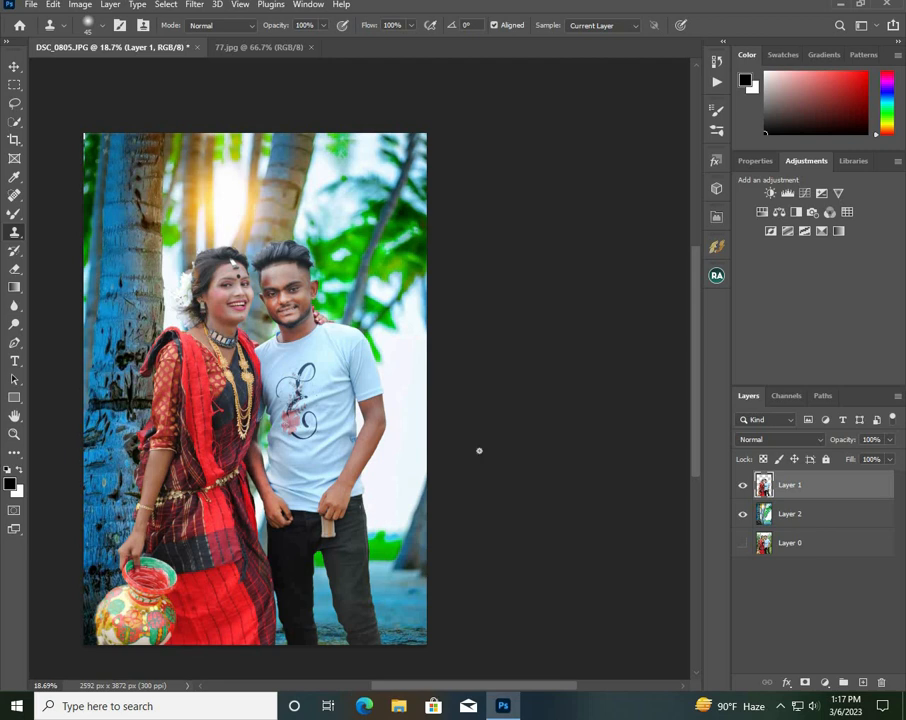
- Duplicate the couple's layer and hide the original Layer 1
{"action": "left_click_drag", "start_coordinate": [846, 494], "coordinate": [846, 662]}
{"action": "left_click_drag", "start_coordinate": [863, 675], "coordinate": [863, 681]}
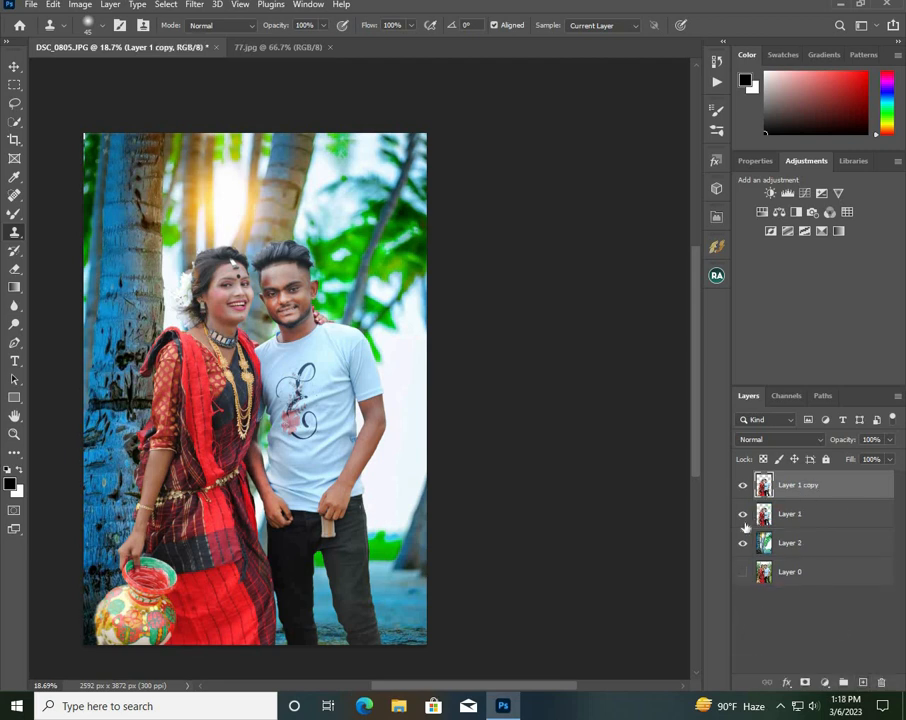
- Apply the Camera Raw preset "active tone 8 - Copy" to the duplicated couple layer
{"action": "left_click", "coordinate": [192, 8]}
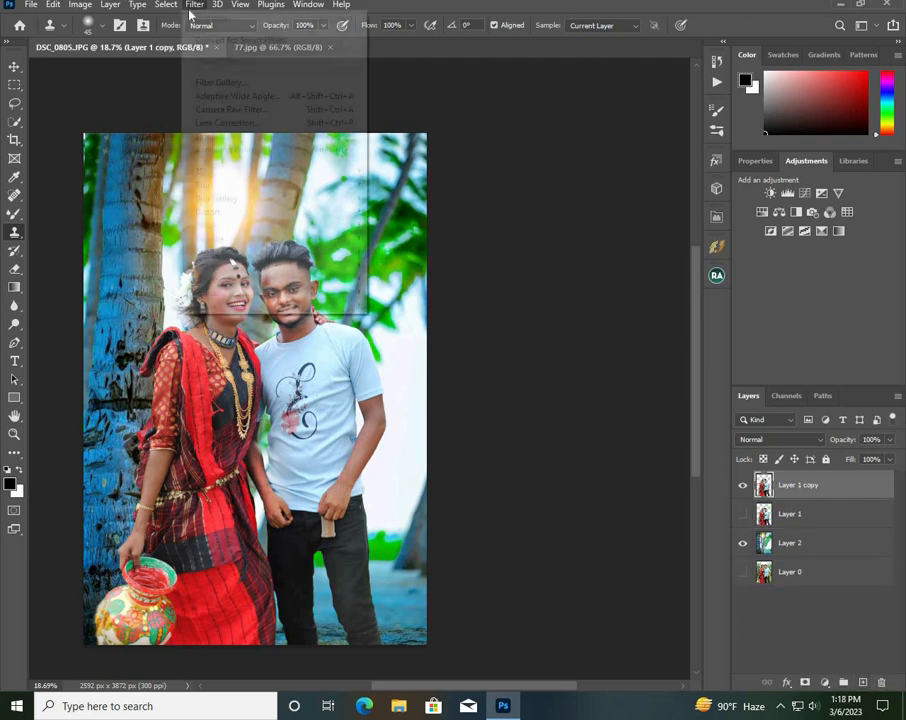
{"action": "left_click", "coordinate": [222, 109]}
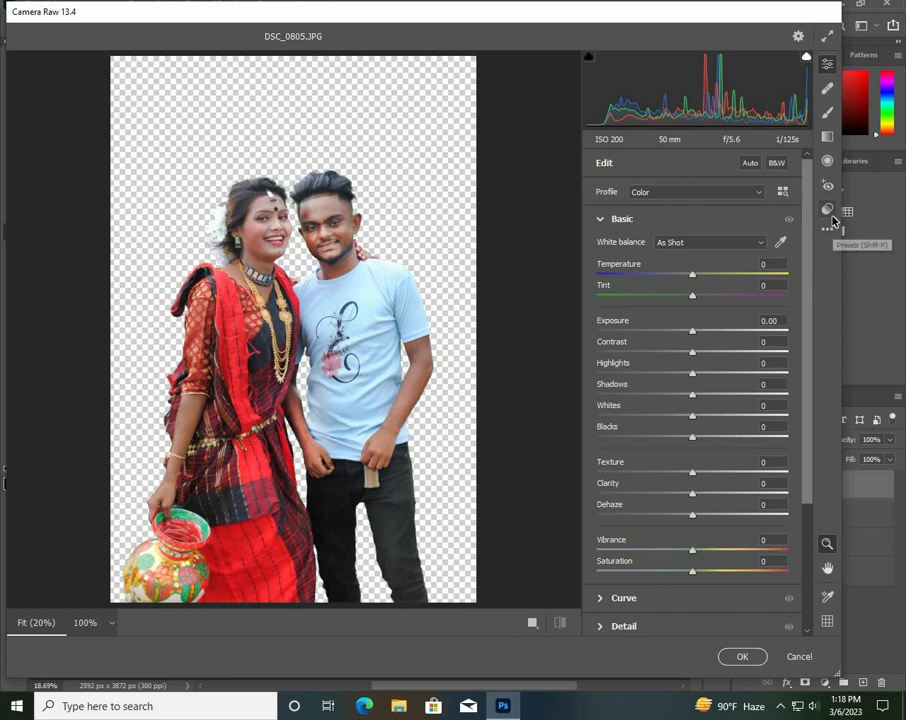
{"action": "left_click", "coordinate": [828, 209]}
{"action": "scroll", "coordinate": [719, 271], "scroll_direction": "down", "scroll_amount": 10}
{"action": "left_click", "coordinate": [700, 341]}
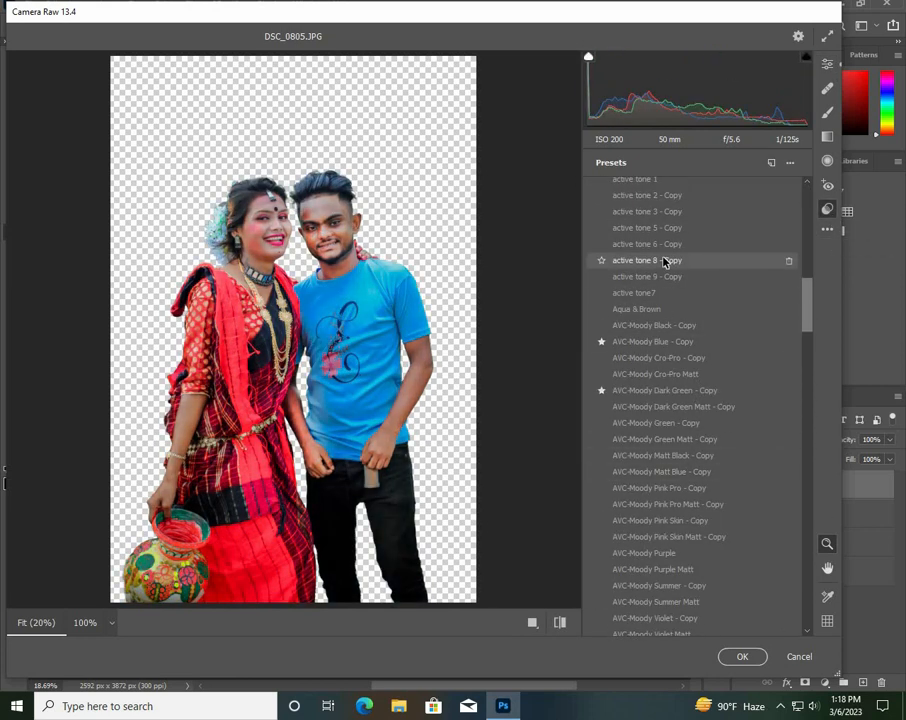
{"action": "left_click", "coordinate": [665, 261]}
- Set the Camera Raw contrast to +32, highlights to -68, whites to -68 and blacks to -49
{"action": "left_click", "coordinate": [828, 63]}
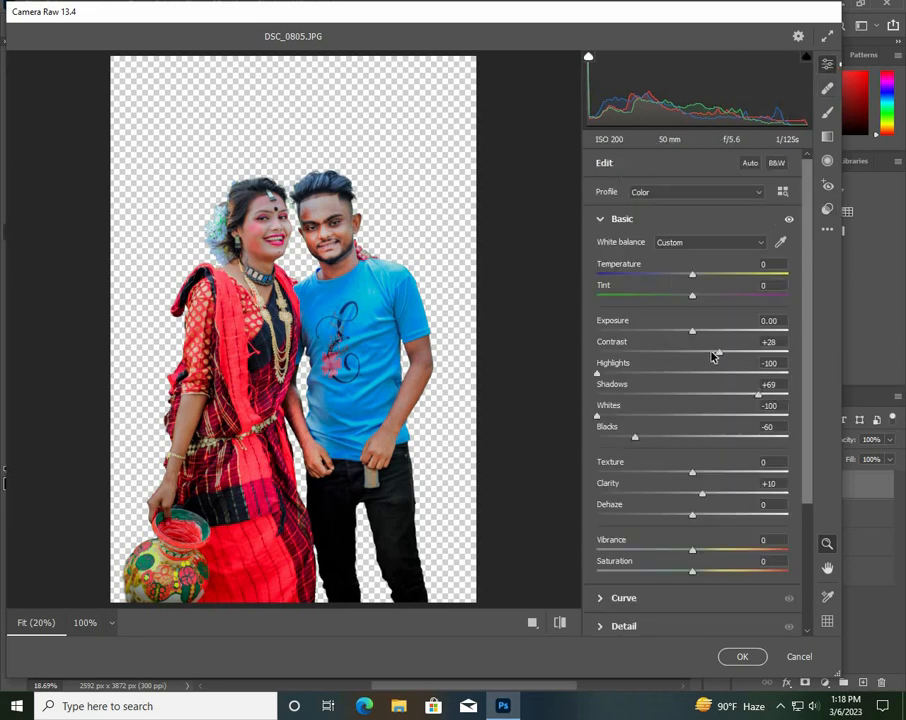
{"action": "left_click_drag", "start_coordinate": [712, 356], "coordinate": [719, 354]}
{"action": "left_click_drag", "start_coordinate": [606, 377], "coordinate": [645, 440]}
{"action": "scroll", "coordinate": [681, 525], "scroll_direction": "down", "scroll_amount": 4}
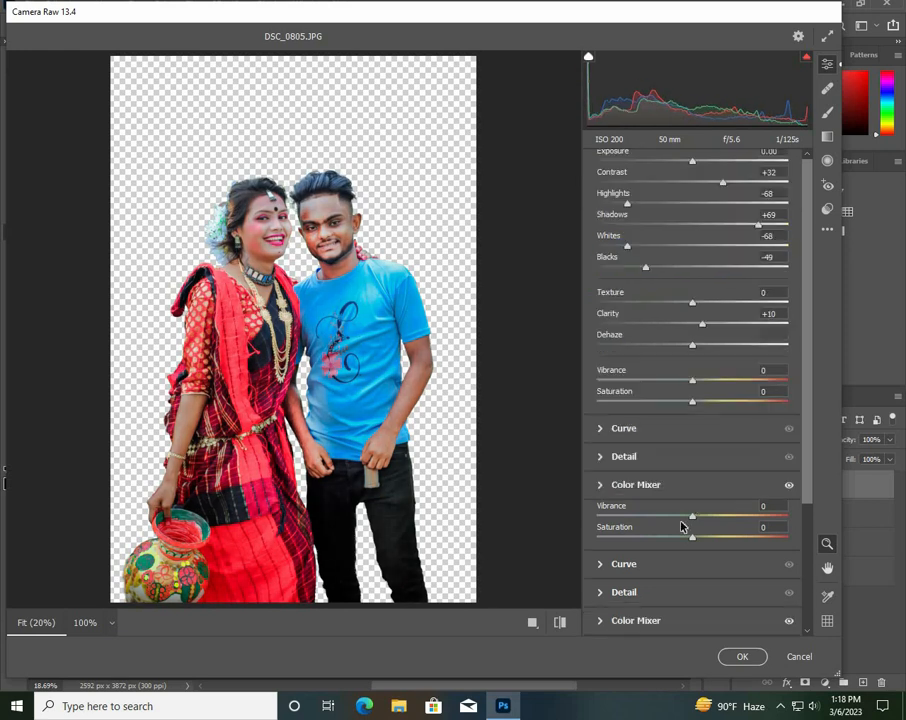
- Set the Oranges luminance to +34 in the Color Mixer and apply the Camera Raw adjustments to the couple's layer
{"action": "left_click", "coordinate": [660, 492]}
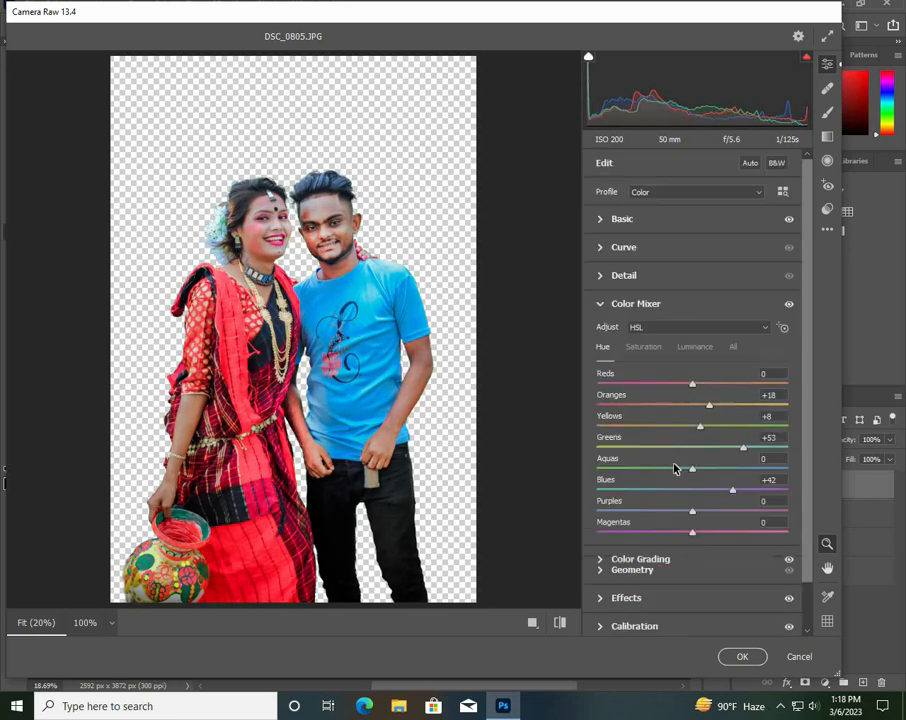
{"action": "left_click", "coordinate": [631, 347]}
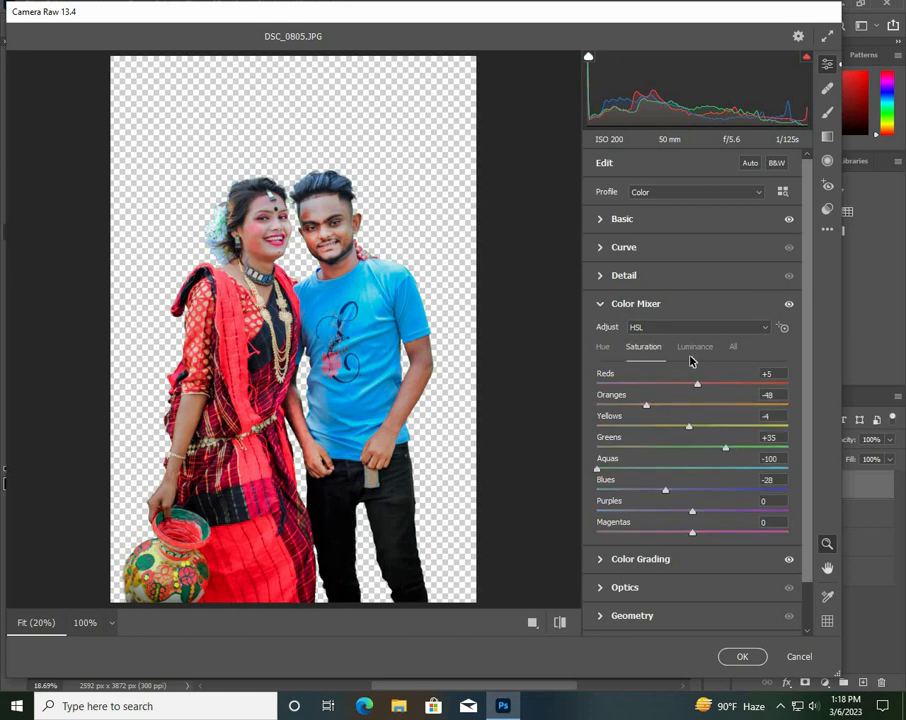
{"action": "left_click", "coordinate": [653, 405]}
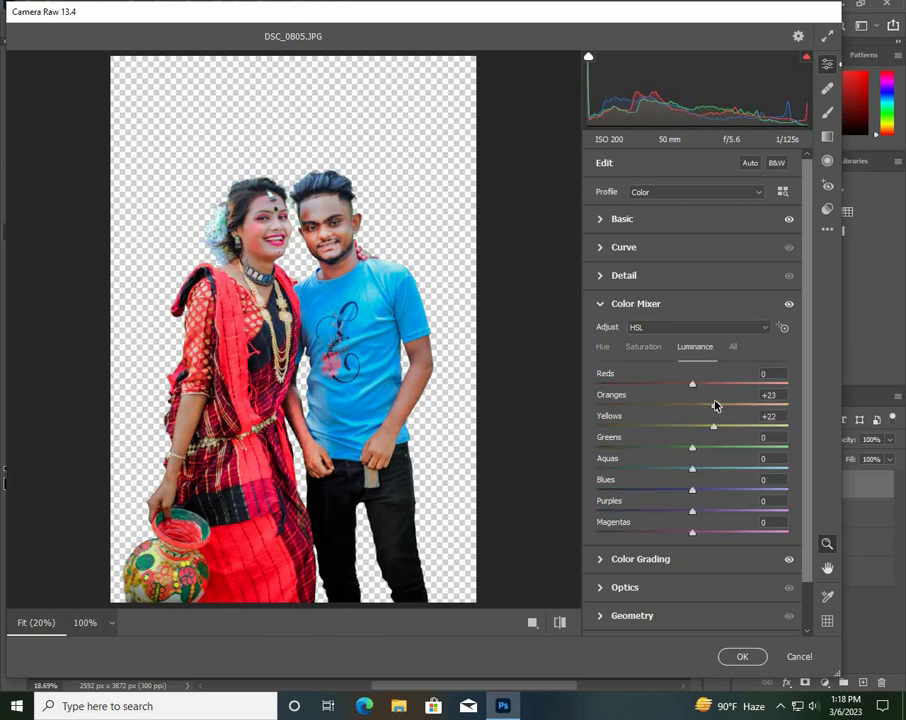
{"action": "left_click_drag", "start_coordinate": [731, 404], "coordinate": [727, 406]}
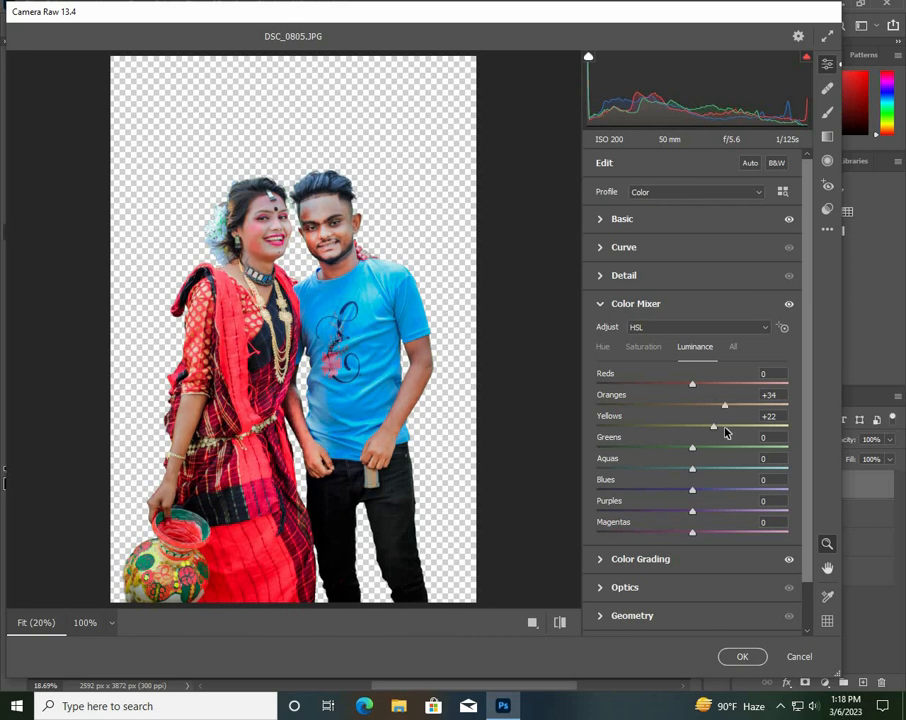
{"action": "left_click", "coordinate": [740, 657]}
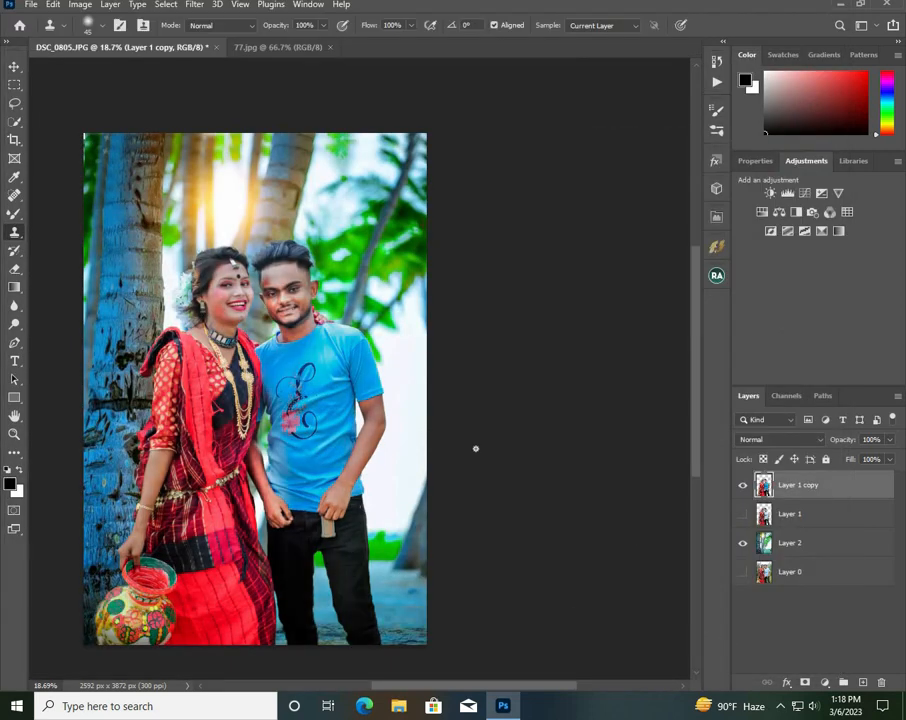
{"action": "scroll", "coordinate": [267, 275], "scroll_direction": "up", "scroll_amount": 5}
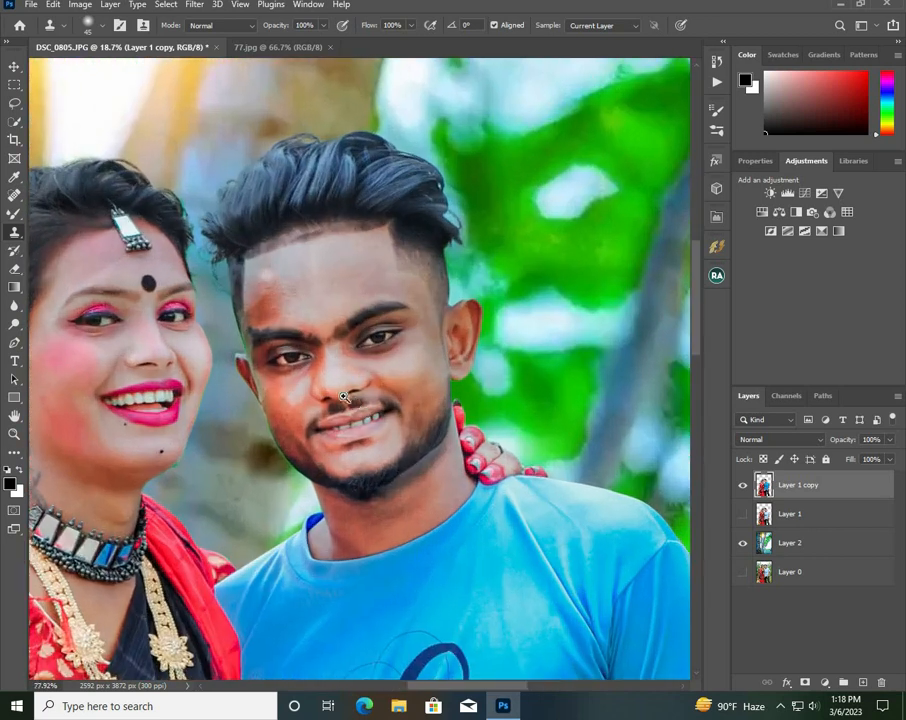
{"action": "scroll", "coordinate": [279, 373], "scroll_direction": "down", "scroll_amount": 5}
{"action": "left_click_drag", "start_coordinate": [278, 373], "coordinate": [272, 378]}
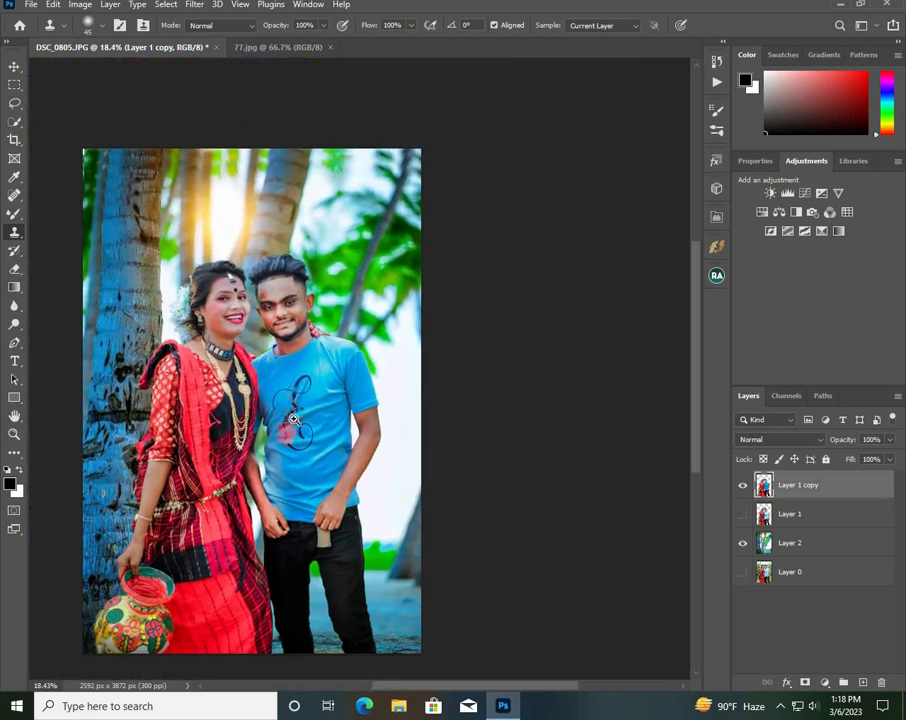
{"action": "scroll", "coordinate": [293, 418], "scroll_direction": "down", "scroll_amount": 2}
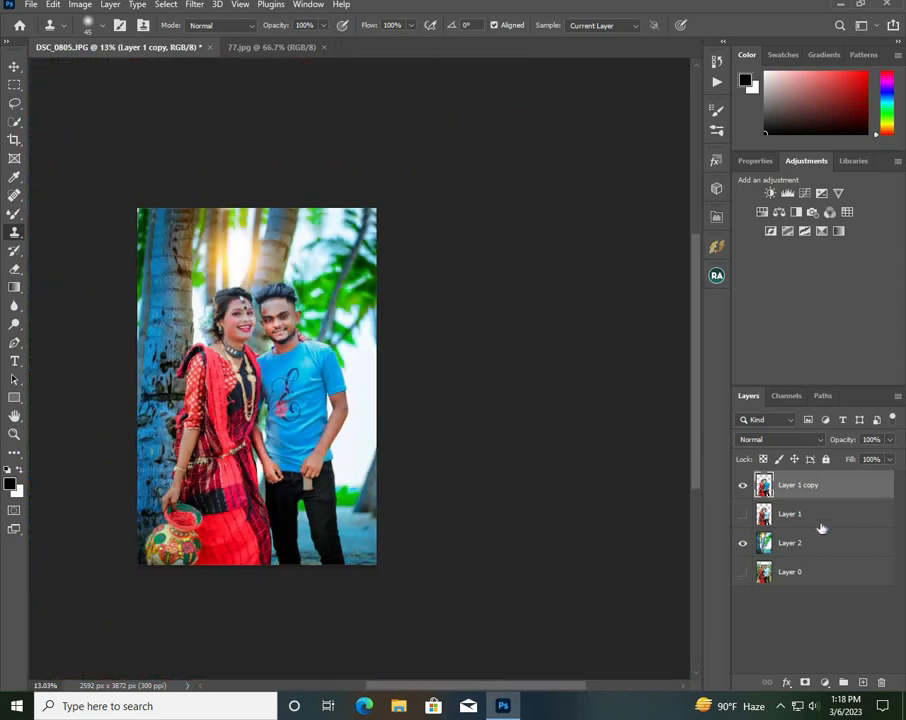
- Merge Layer 1 copy, Layer 1 and the palm-tree background Layer 2 into a single layer
{"action": "left_click", "coordinate": [818, 526], "text": "shift"}
{"action": "left_click", "coordinate": [812, 538], "text": "shift"}
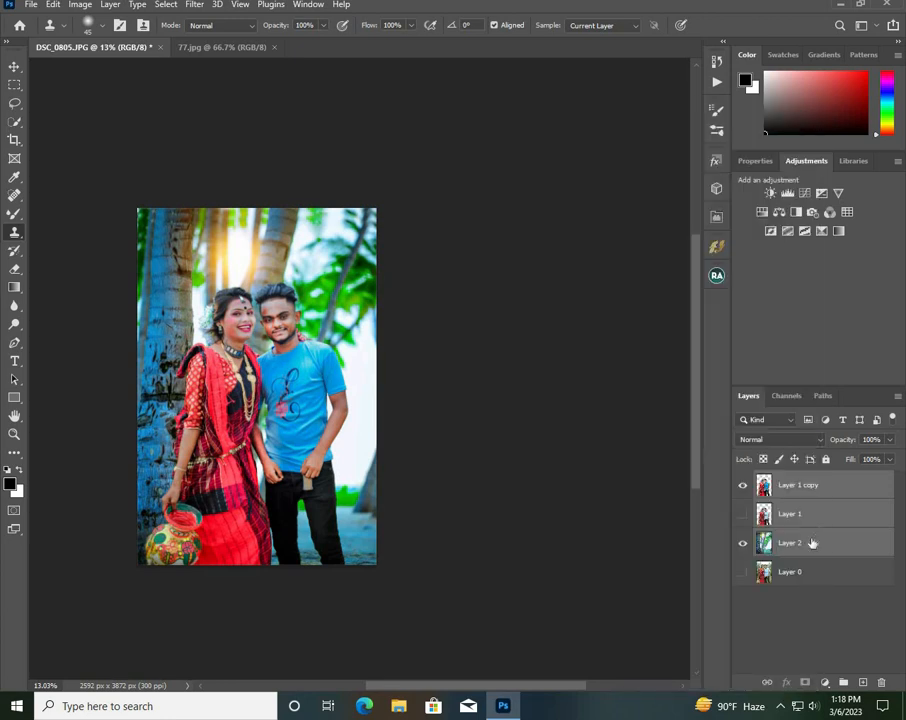
{"action": "left_click", "coordinate": [812, 542]}
{"action": "scroll", "coordinate": [248, 289], "scroll_direction": "up", "scroll_amount": 8}
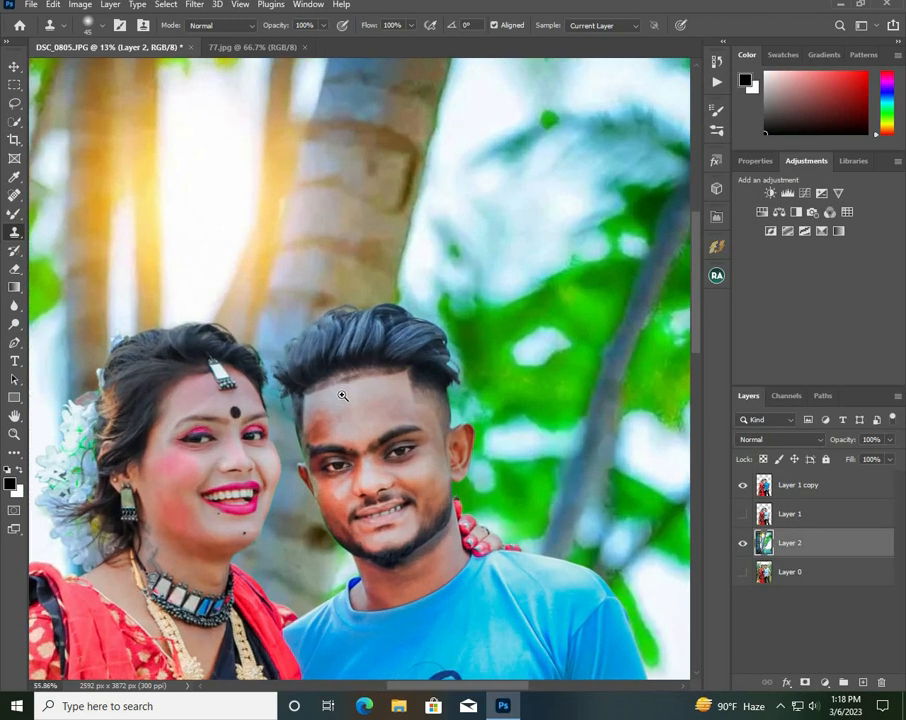
{"action": "scroll", "coordinate": [362, 411], "scroll_direction": "down", "scroll_amount": 6}
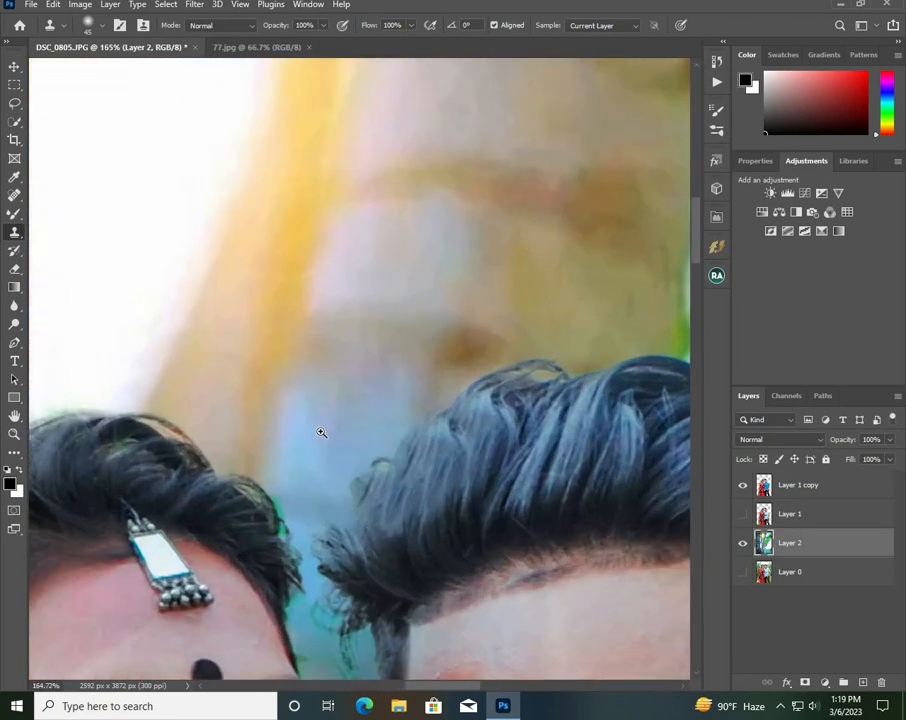
{"action": "scroll", "coordinate": [310, 421], "scroll_direction": "down", "scroll_amount": 3}
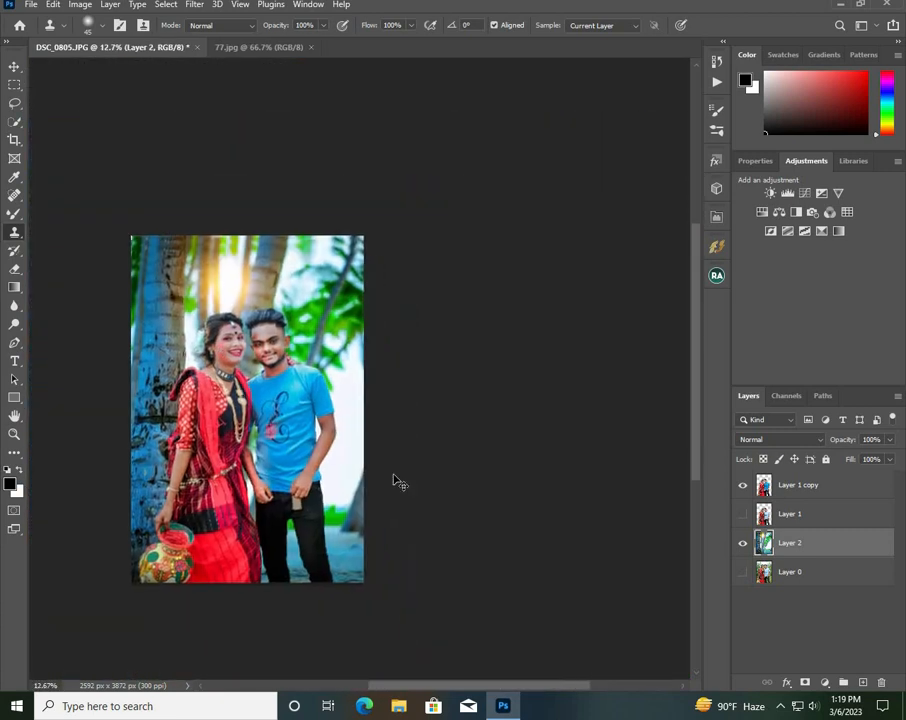
{"action": "left_click", "coordinate": [825, 487], "text": "shift"}
{"action": "right_click", "coordinate": [825, 489]}
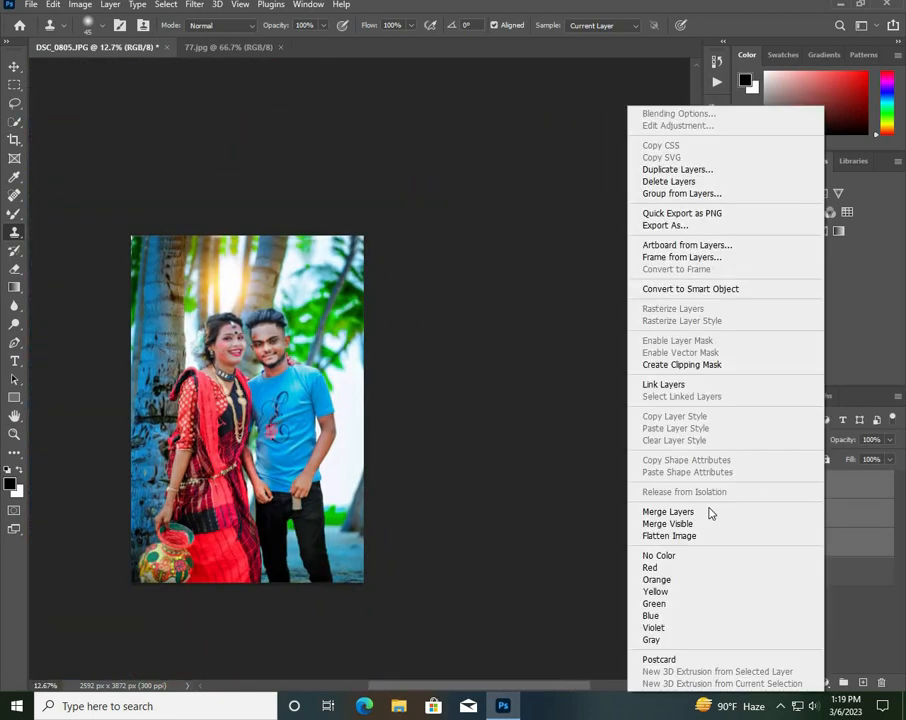
{"action": "left_click", "coordinate": [708, 513]}
{"action": "scroll", "coordinate": [410, 517], "scroll_direction": "up", "scroll_amount": 10}
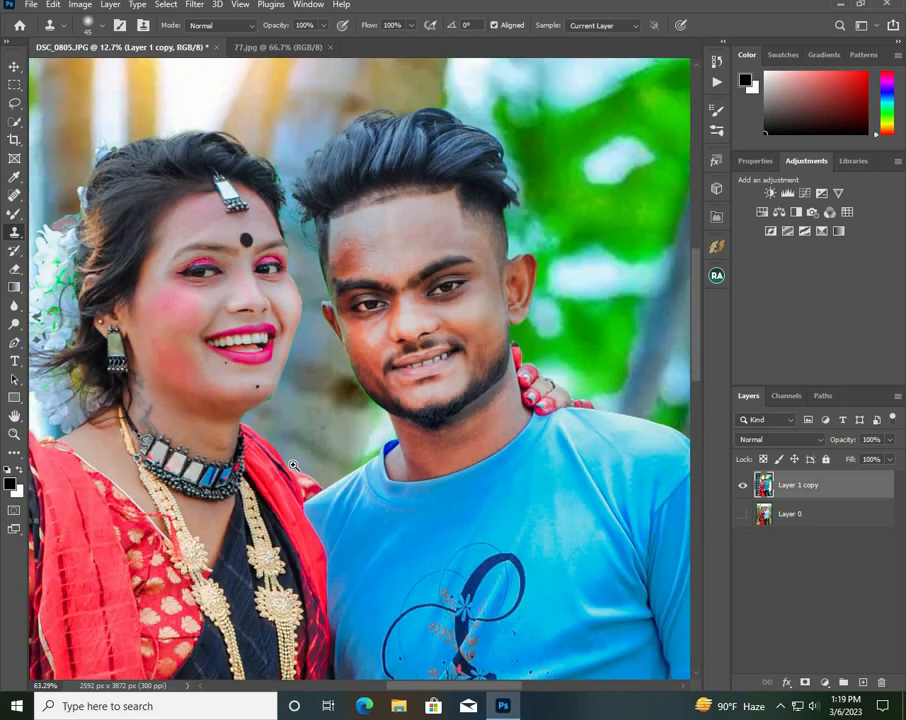
{"action": "scroll", "coordinate": [410, 517], "scroll_direction": "down", "scroll_amount": 8}
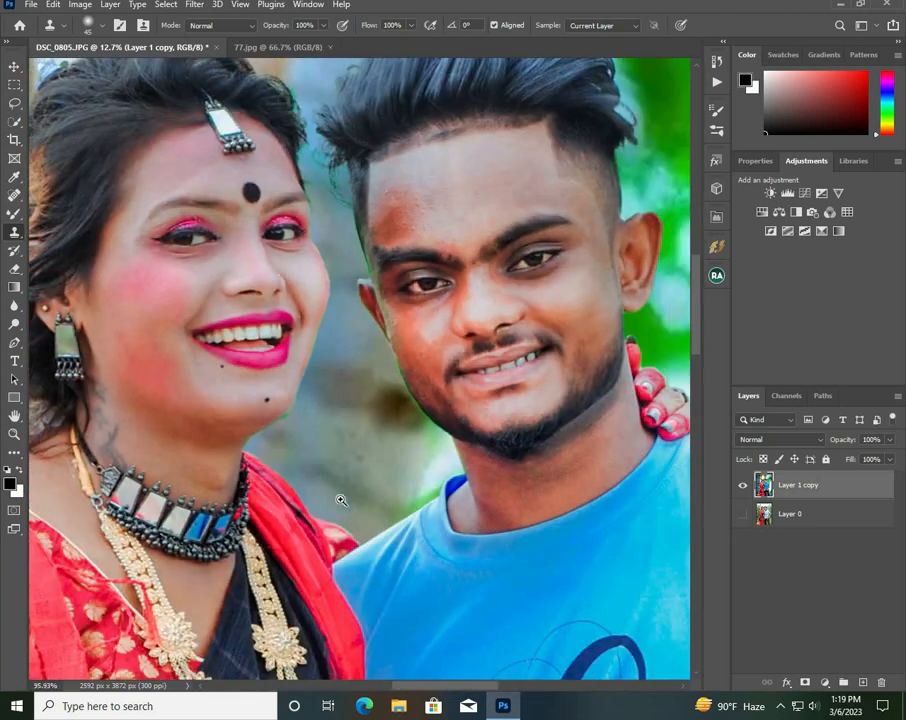
{"action": "scroll", "coordinate": [282, 492], "scroll_direction": "down", "scroll_amount": 4}
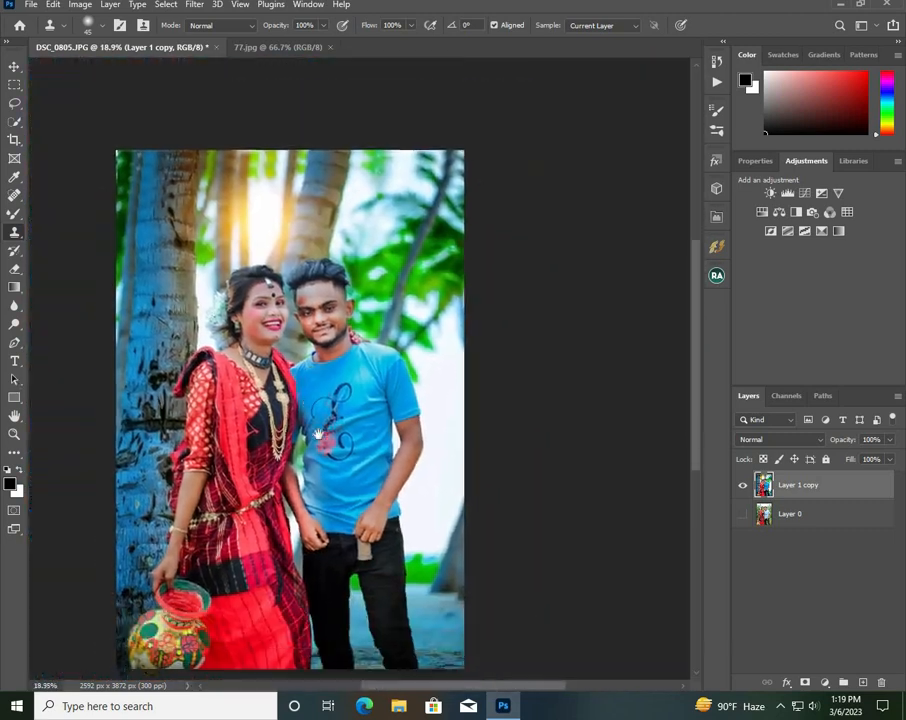
{"action": "left_click_drag", "start_coordinate": [855, 485], "coordinate": [845, 586]}
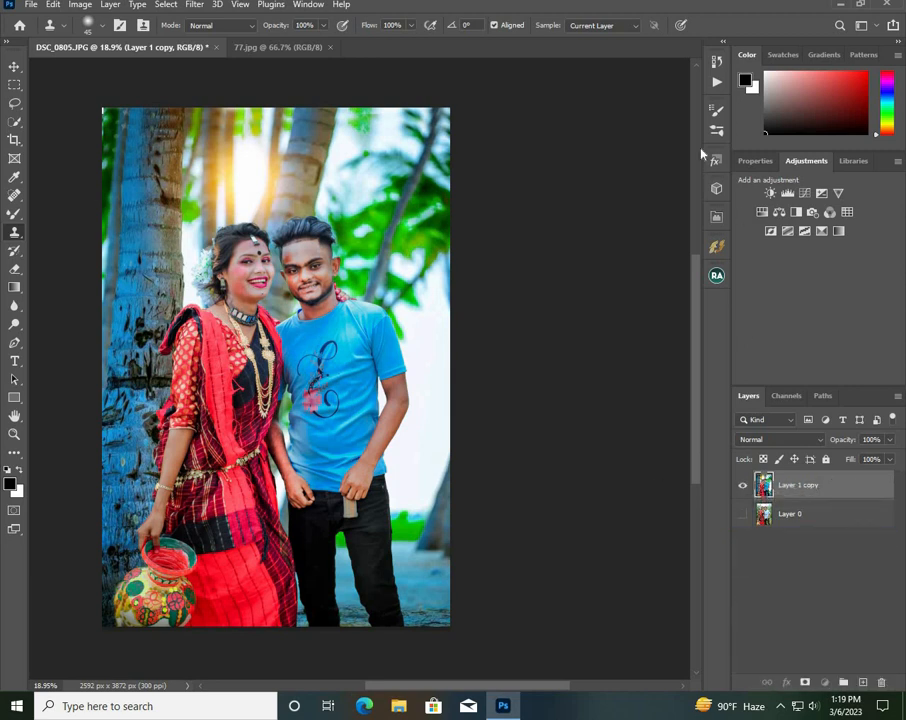
- Run the Frequency Separation action on the merged layer with a Gaussian Blur radius of 1.0 pixels
{"action": "left_click", "coordinate": [718, 84]}
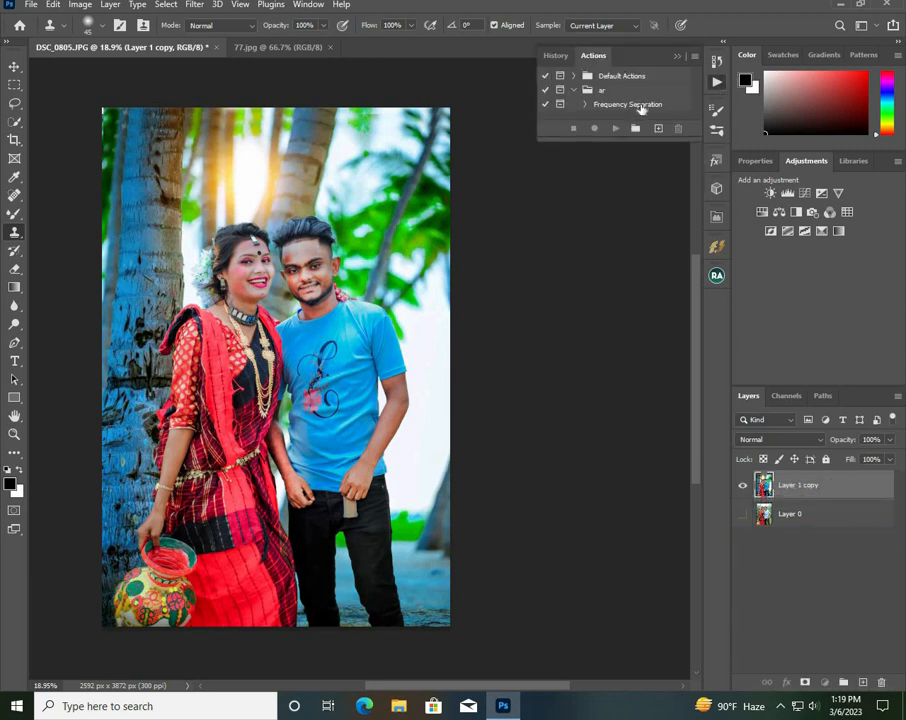
{"action": "left_click", "coordinate": [640, 106]}
{"action": "left_click", "coordinate": [617, 129]}
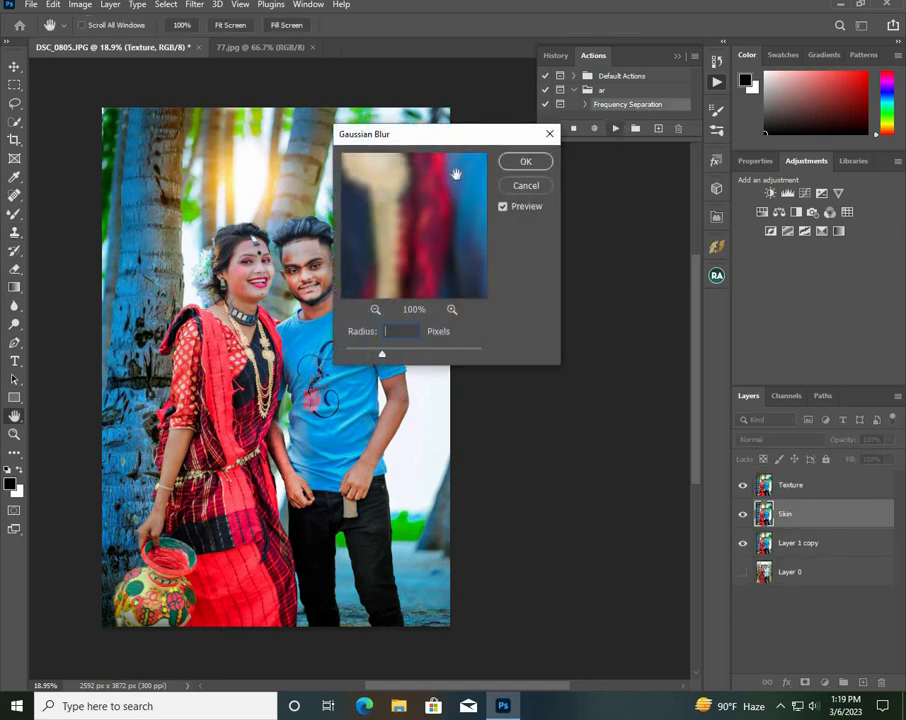
{"action": "mouse_move", "coordinate": [420, 256]}
{"action": "left_mouse_down"}
{"action": "mouse_move", "coordinate": [443, 307]}
{"action": "mouse_move", "coordinate": [447, 423]}
{"action": "mouse_move", "coordinate": [411, 345]}
{"action": "mouse_move", "coordinate": [413, 297]}
{"action": "mouse_move", "coordinate": [463, 252]}
{"action": "left_mouse_up"}
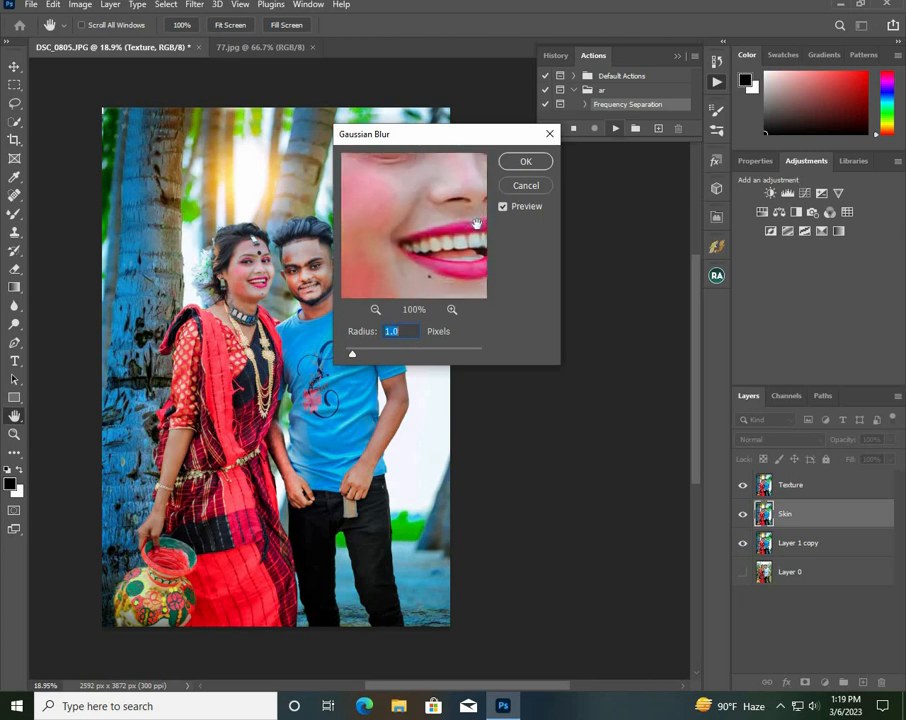
{"action": "left_click", "coordinate": [526, 160]}
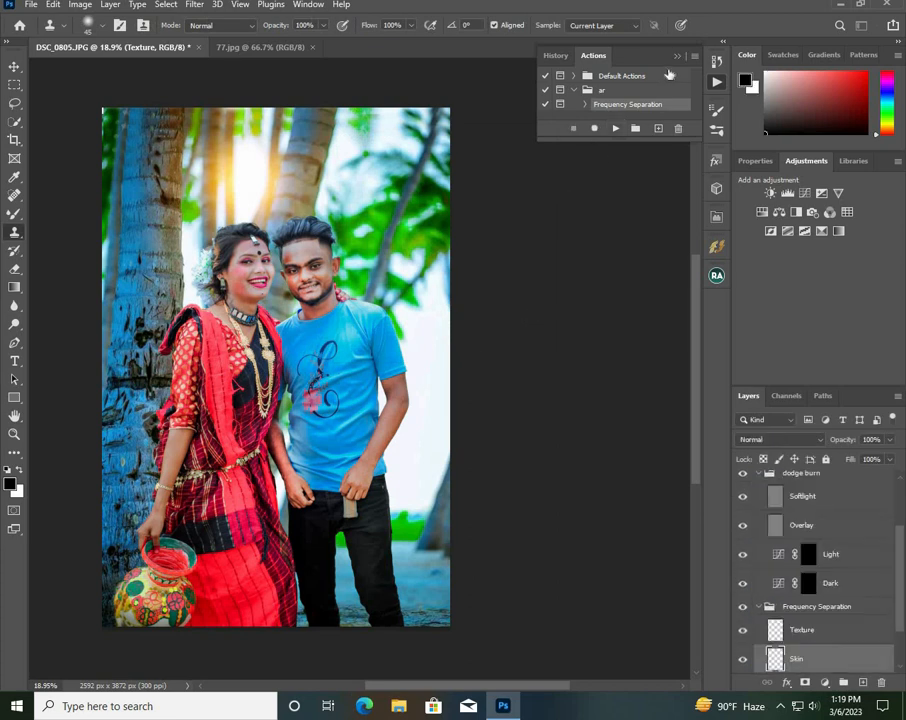
{"action": "left_click", "coordinate": [677, 56]}
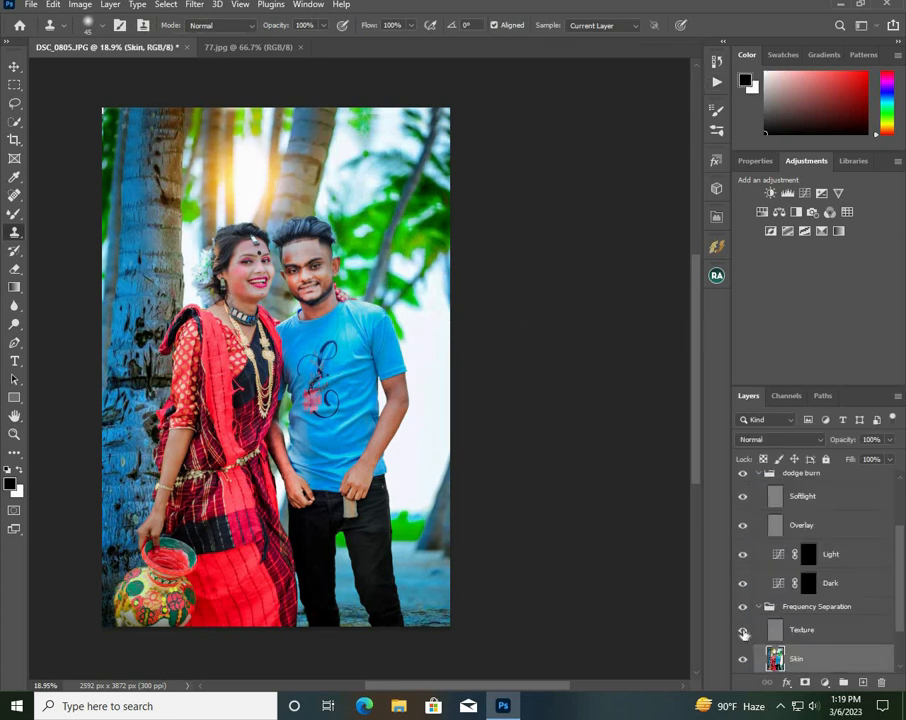
- Hide the Texture layer and prepare an enlarged Mixer Brush of 90 px for the woman's forearm on the Skin layer
{"action": "left_click", "coordinate": [12, 214]}
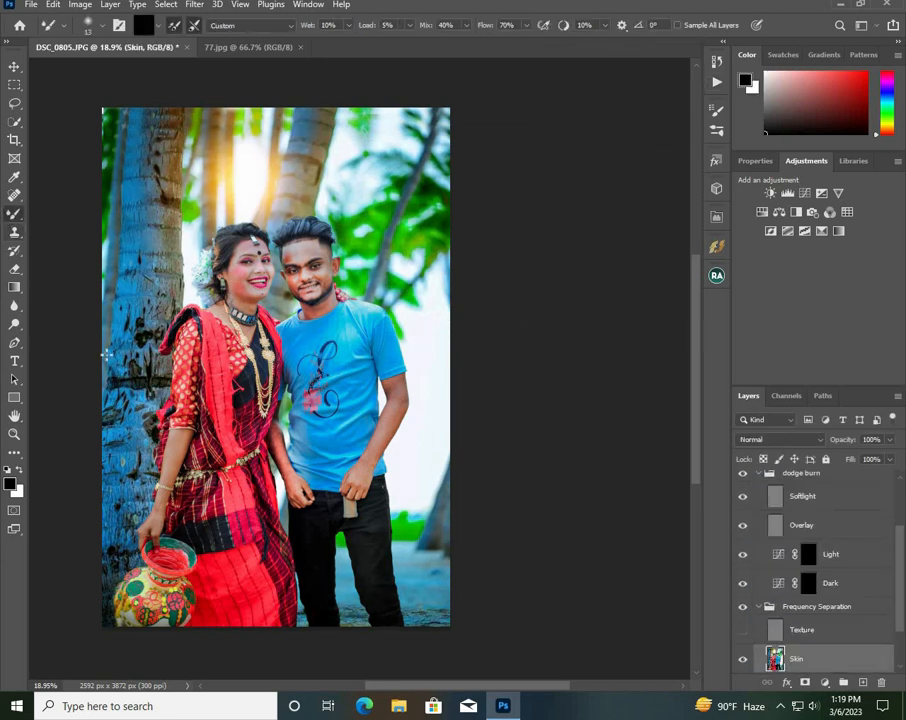
{"action": "left_click_drag", "start_coordinate": [175, 470], "coordinate": [391, 472]}
{"action": "key", "text": "]"}
{"action": "key", "text": "]"}
{"action": "key", "text": "]"}
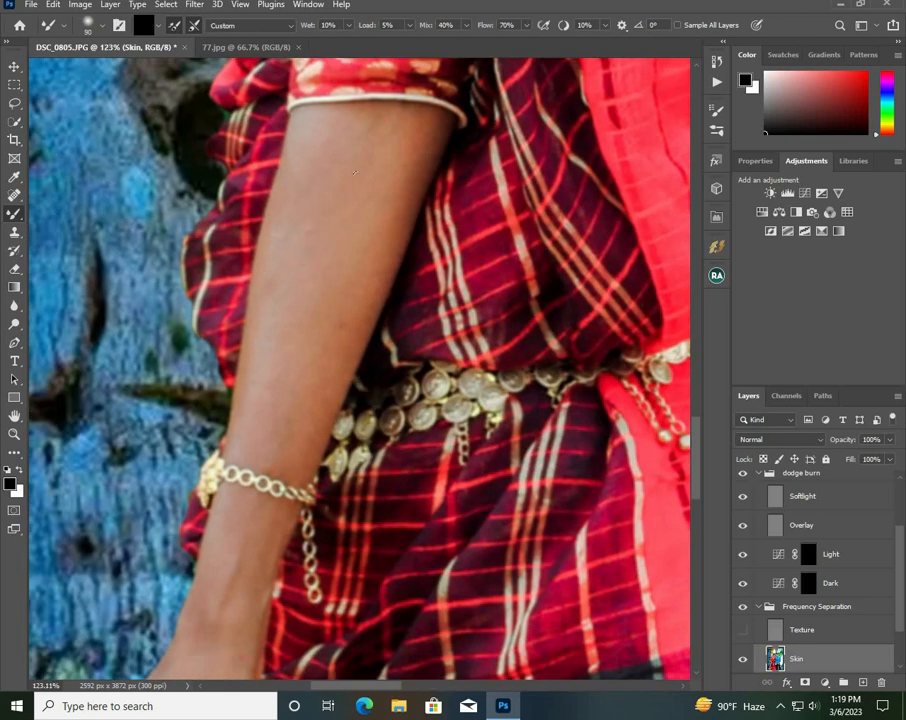
- Try to smooth the woman's forearm on the Skin layer with the 80 px Mixer Brush, using black and white paint in turn
{"action": "mouse_move", "coordinate": [333, 289]}
{"action": "left_mouse_down"}
{"action": "mouse_move", "coordinate": [360, 334]}
{"action": "mouse_move", "coordinate": [355, 281]}
{"action": "left_mouse_up"}
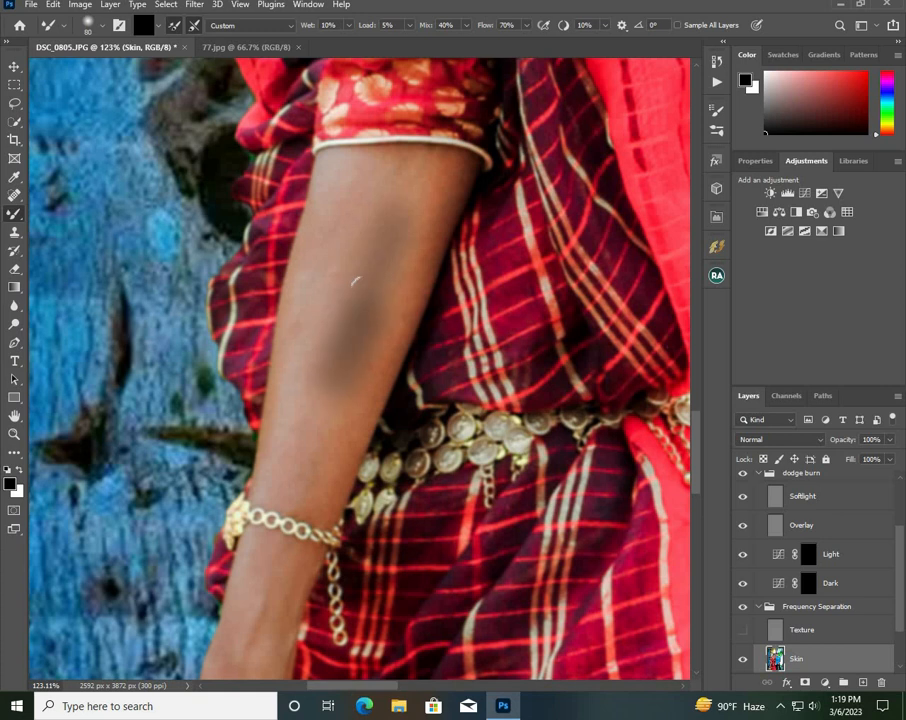
{"action": "key", "text": "ctrl+z"}
{"action": "left_click", "coordinate": [20, 471]}
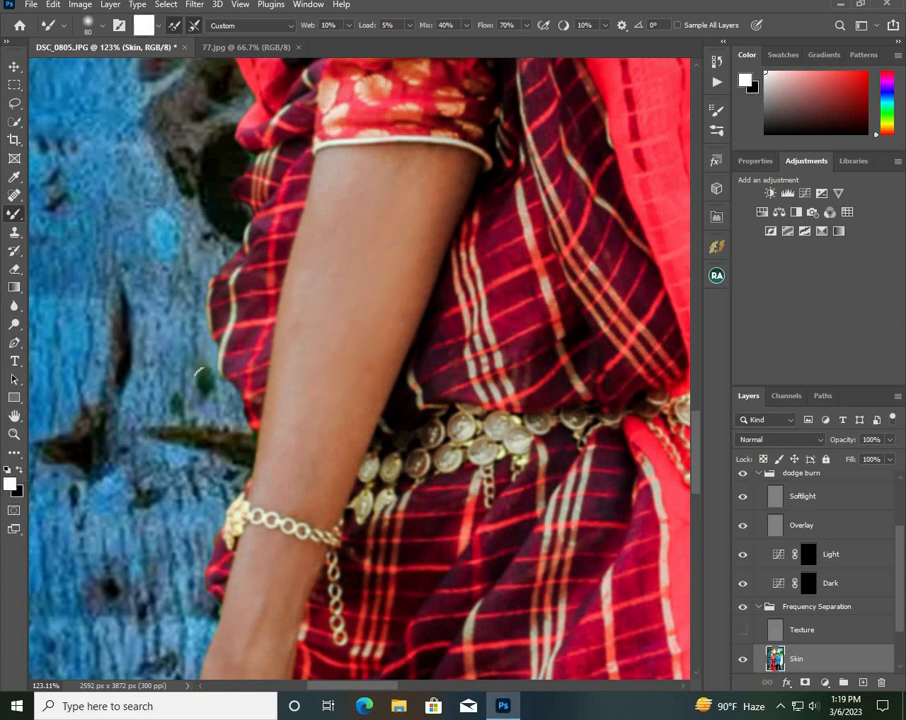
{"action": "mouse_move", "coordinate": [352, 268]}
{"action": "left_mouse_down"}
{"action": "mouse_move", "coordinate": [308, 430]}
{"action": "mouse_move", "coordinate": [336, 258]}
{"action": "mouse_move", "coordinate": [305, 450]}
{"action": "left_mouse_up"}
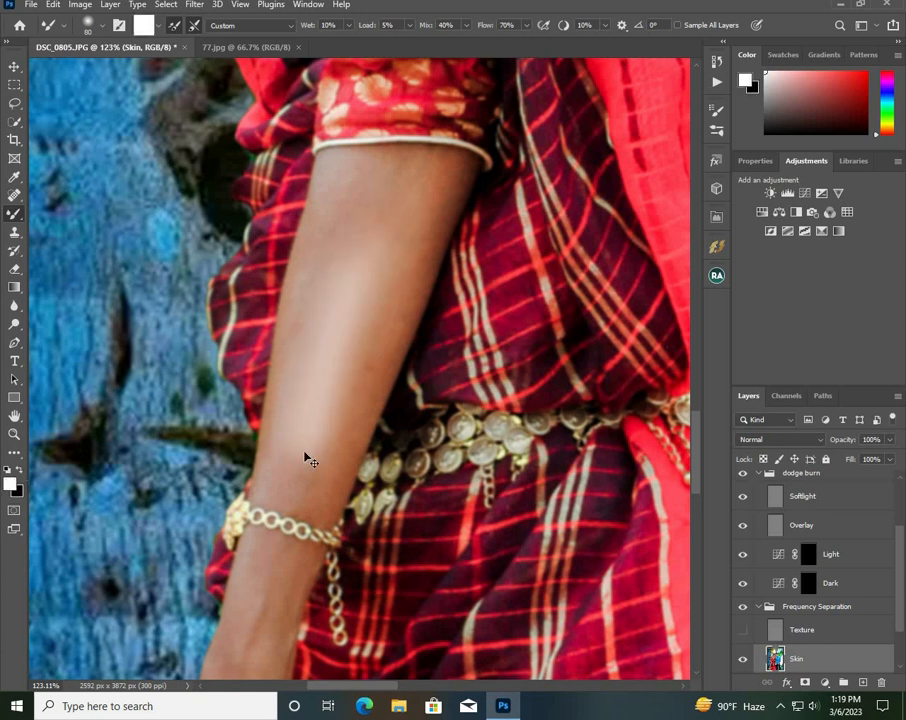
{"action": "key", "text": "ctrl+z"}
{"action": "key", "text": "ctrl+z"}
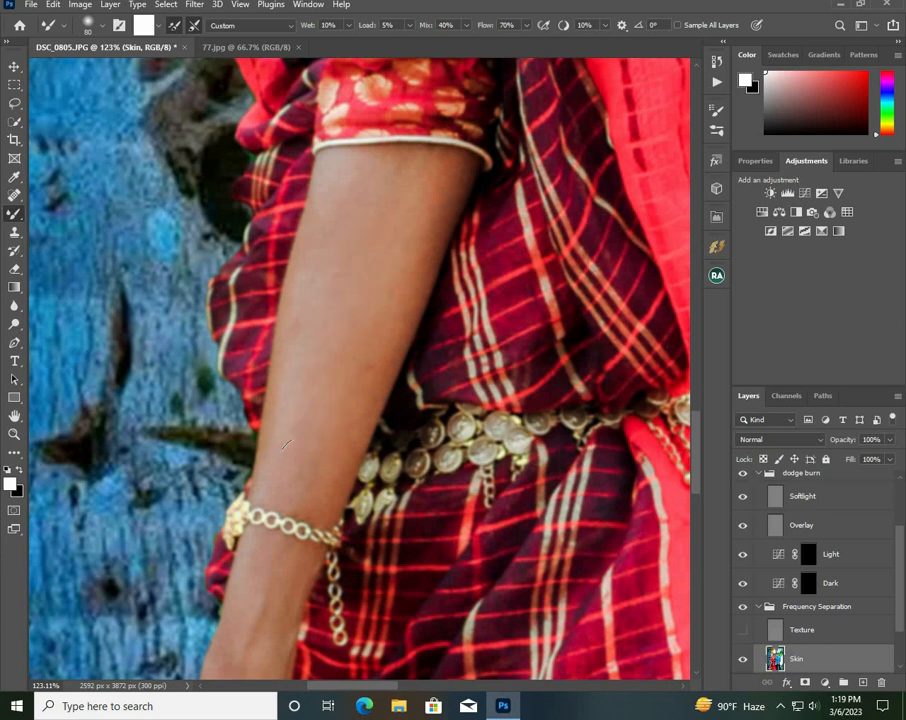
- Try to paint the woman's forearm with the regular Brush tool at 13 px in white, and undo the stroke
{"action": "right_click", "coordinate": [18, 218]}
{"action": "left_click", "coordinate": [52, 216]}
{"action": "right_click", "coordinate": [18, 219]}
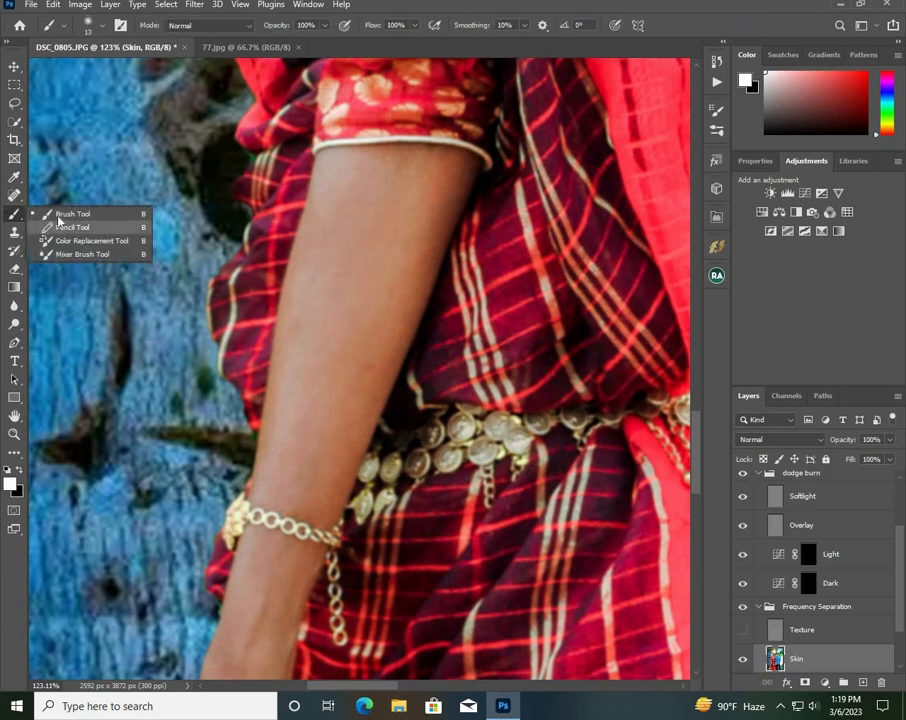
{"action": "key", "text": "Escape"}
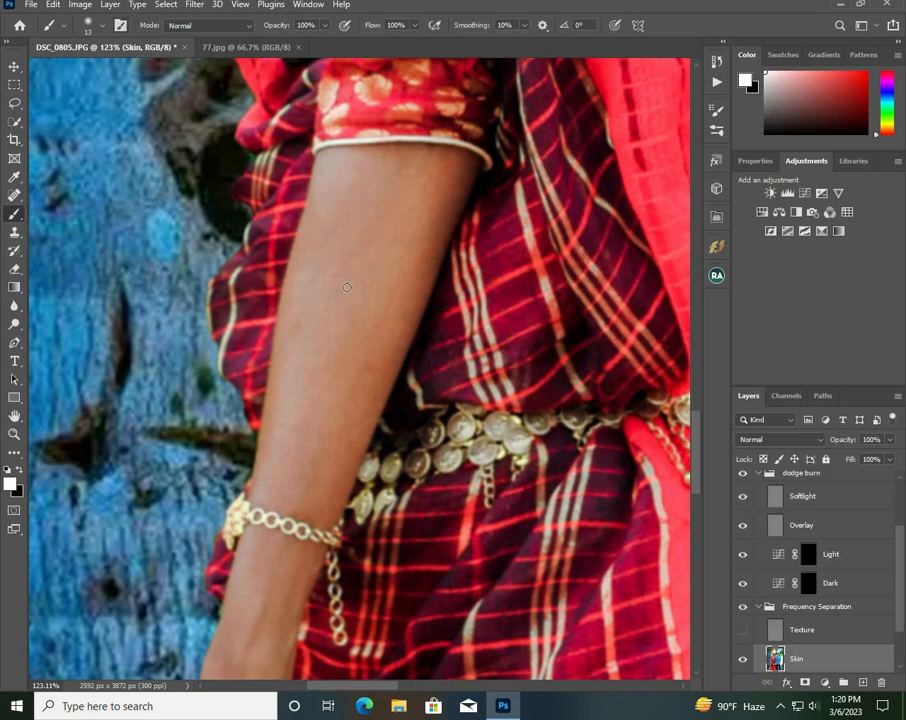
{"action": "left_click_drag", "start_coordinate": [364, 263], "coordinate": [319, 368]}
{"action": "key", "text": "ctrl+z"}
- Return to the 80 px Mixer Brush, try another white-loaded stroke along the forearm, and undo it
{"action": "right_click", "coordinate": [18, 218]}
{"action": "left_click", "coordinate": [52, 254]}
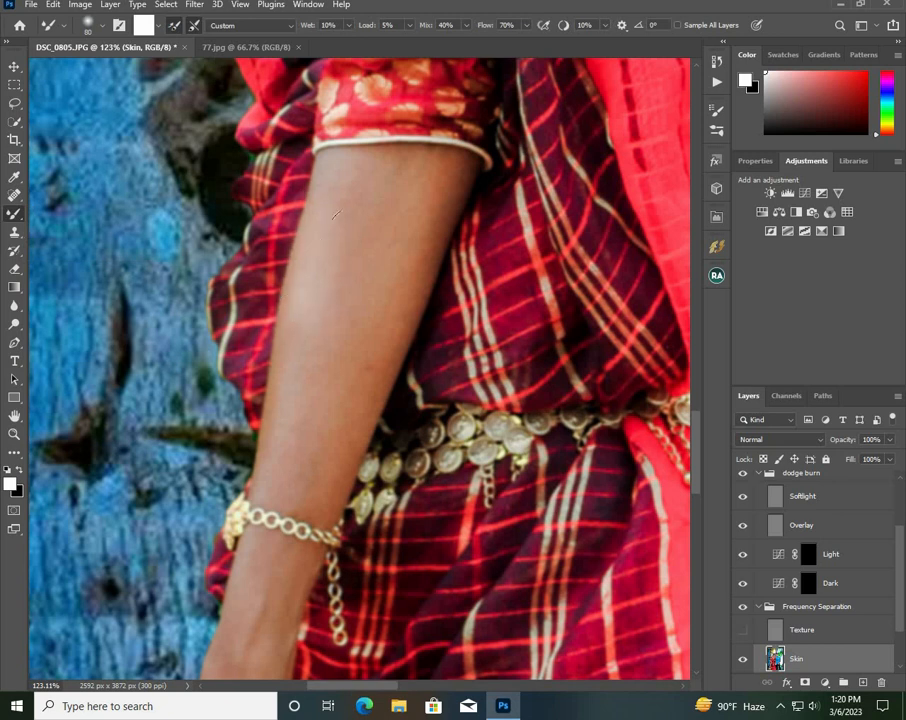
{"action": "left_click_drag", "start_coordinate": [317, 271], "coordinate": [334, 208]}
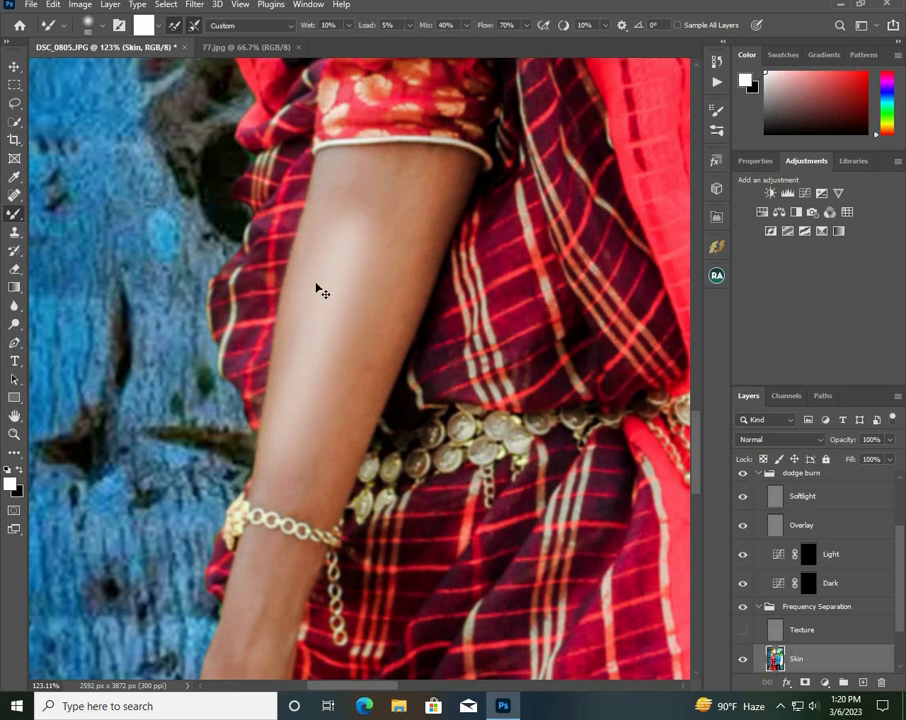
{"action": "key", "text": "ctrl+z"}
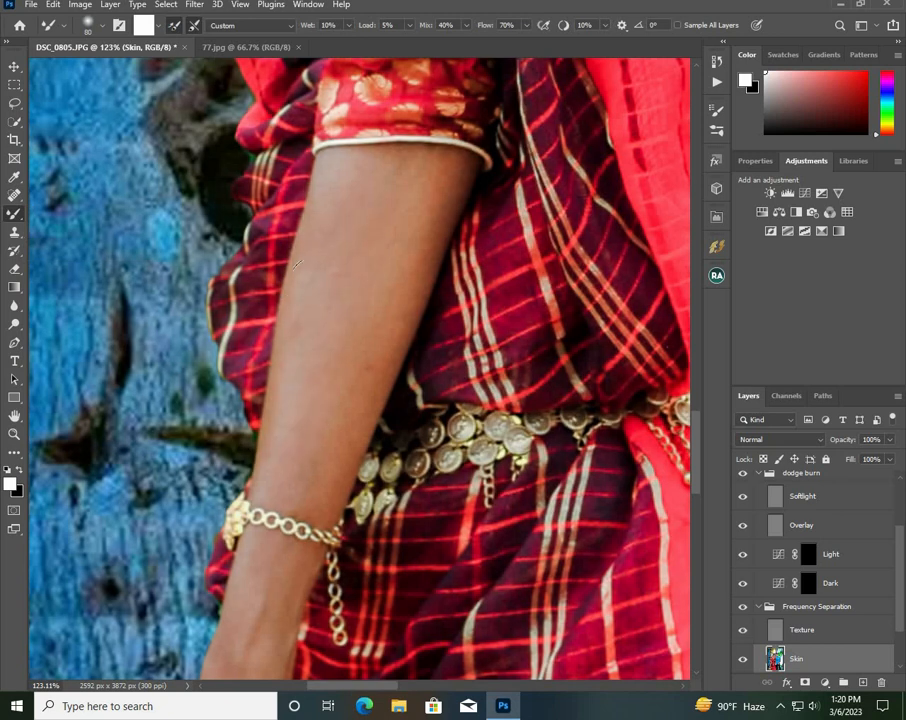
- Hide the Skin layer and clean the Mixer Brush so that it carries no paint
{"action": "left_click", "coordinate": [742, 660]}
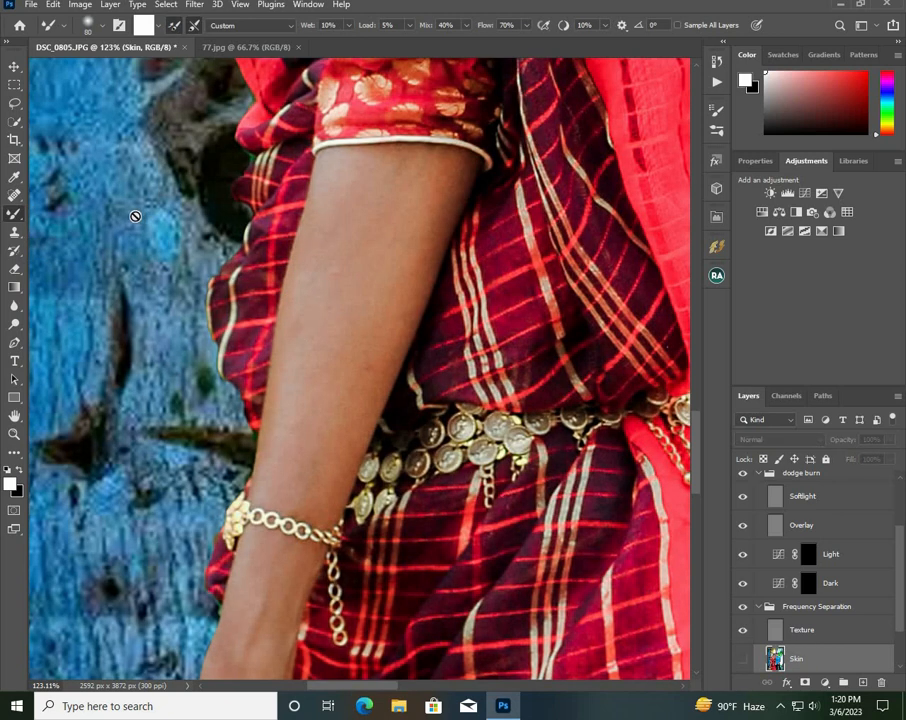
{"action": "left_click", "coordinate": [159, 28]}
{"action": "left_click", "coordinate": [160, 58]}
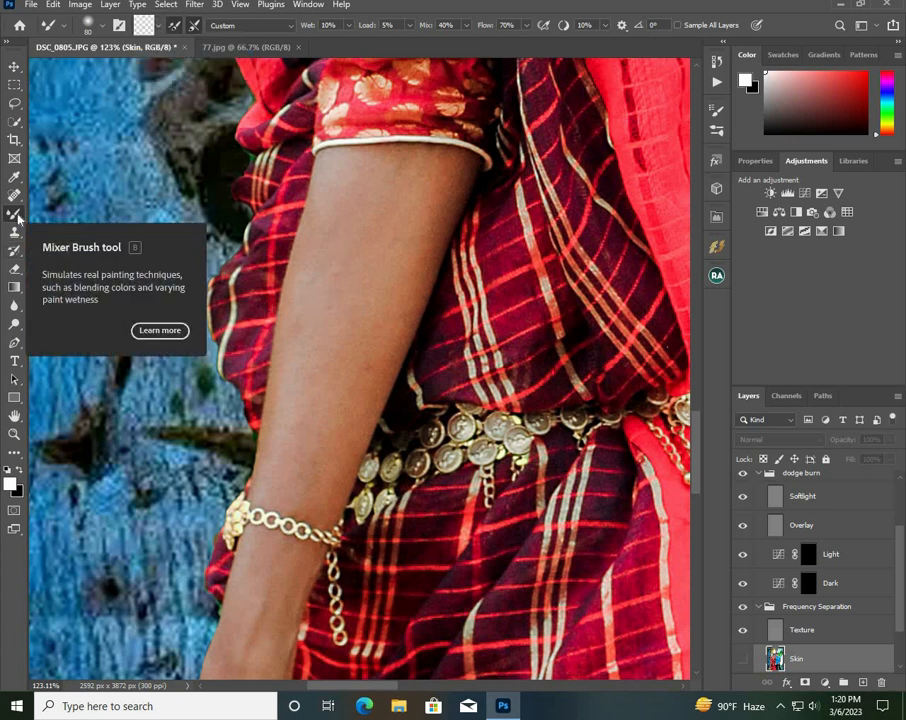
- Clean the Mixer Brush, and select and show the Skin layer with the Texture layer hidden
{"action": "left_click", "coordinate": [200, 212]}
{"action": "left_click", "coordinate": [435, 260]}
{"action": "left_click", "coordinate": [157, 28]}
{"action": "left_click", "coordinate": [160, 45]}
{"action": "left_click", "coordinate": [157, 28]}
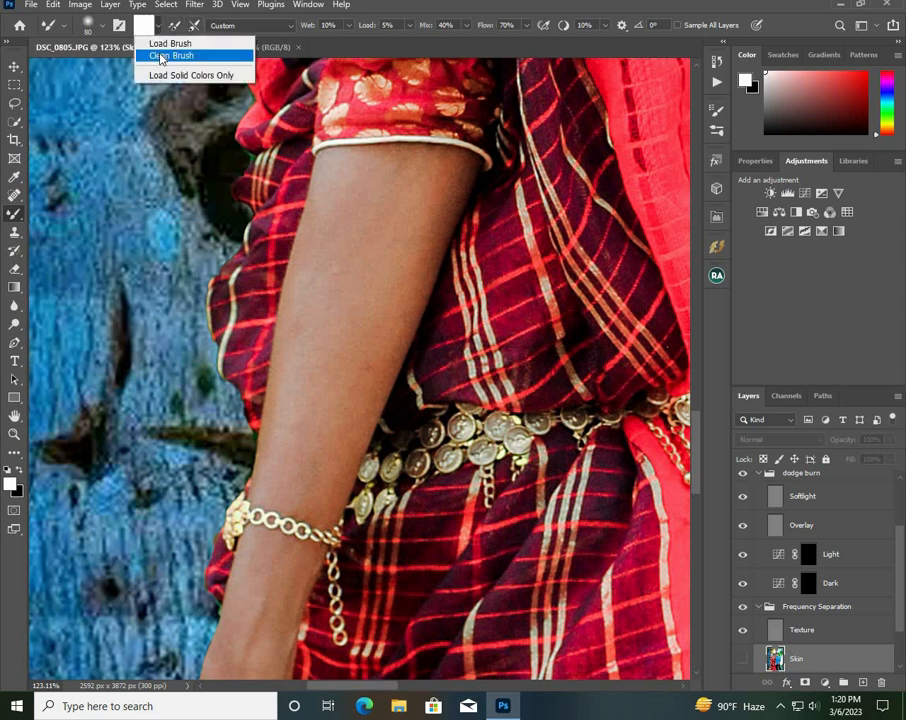
{"action": "left_click", "coordinate": [160, 56]}
{"action": "right_click", "coordinate": [14, 213]}
{"action": "left_click", "coordinate": [80, 251]}
{"action": "left_click", "coordinate": [805, 630]}
{"action": "left_click", "coordinate": [805, 659]}
{"action": "left_click", "coordinate": [742, 630]}
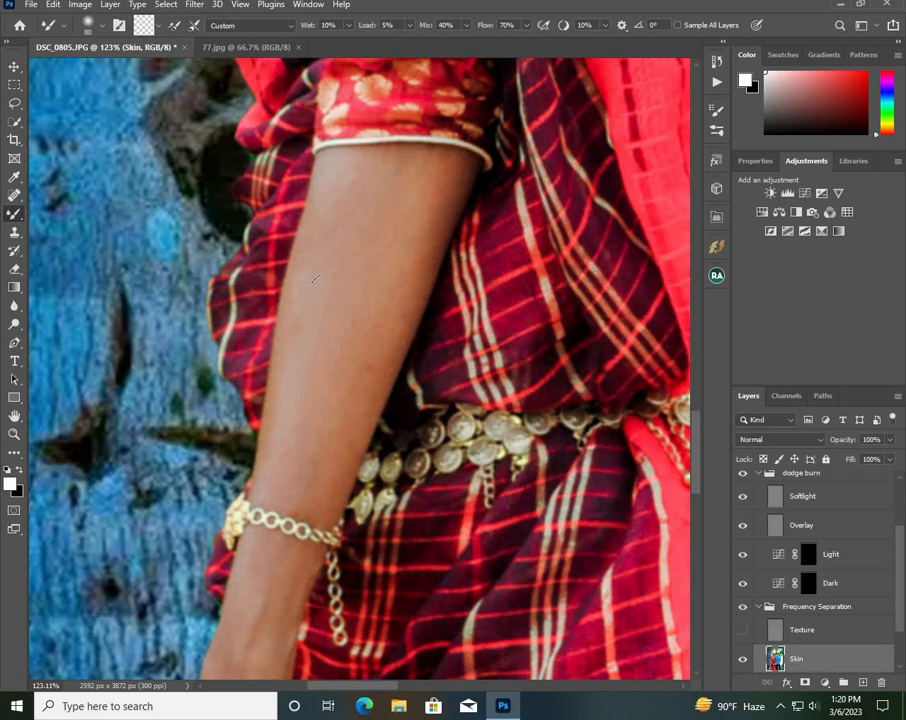
- Smooth the woman's forearm from the sleeve to the bracelet on the Skin layer with a cleaned 60 px Mixer Brush
{"action": "scroll", "coordinate": [392, 245], "scroll_direction": "up", "scroll_amount": 2}
{"action": "left_click", "coordinate": [157, 28]}
{"action": "left_click", "coordinate": [168, 55]}
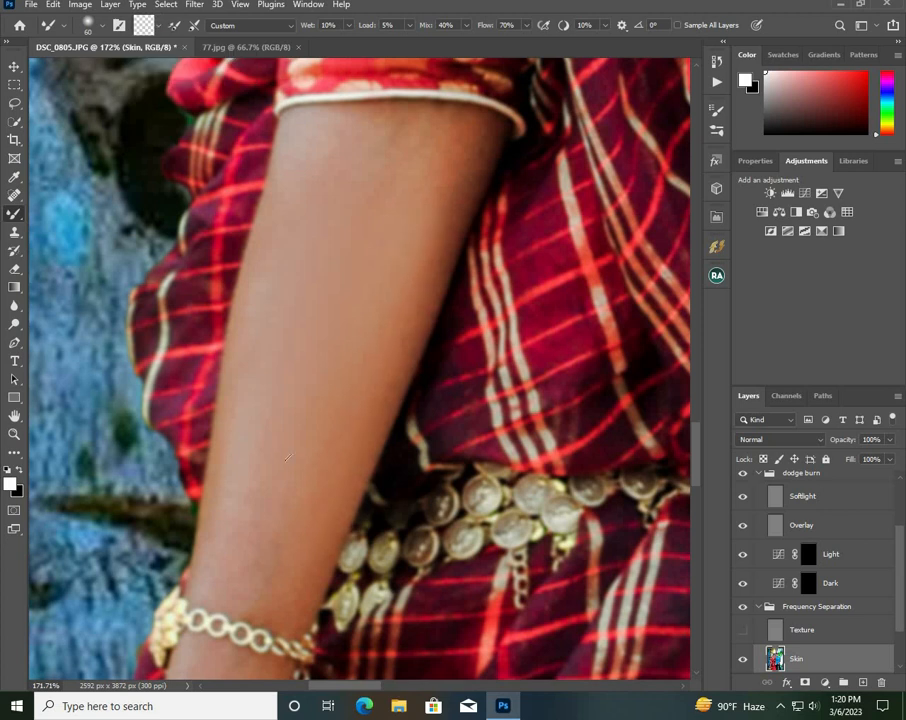
{"action": "left_click_drag", "start_coordinate": [445, 205], "coordinate": [470, 145]}
{"action": "left_click_drag", "start_coordinate": [208, 420], "coordinate": [206, 500]}
{"action": "left_click_drag", "start_coordinate": [300, 135], "coordinate": [460, 170]}
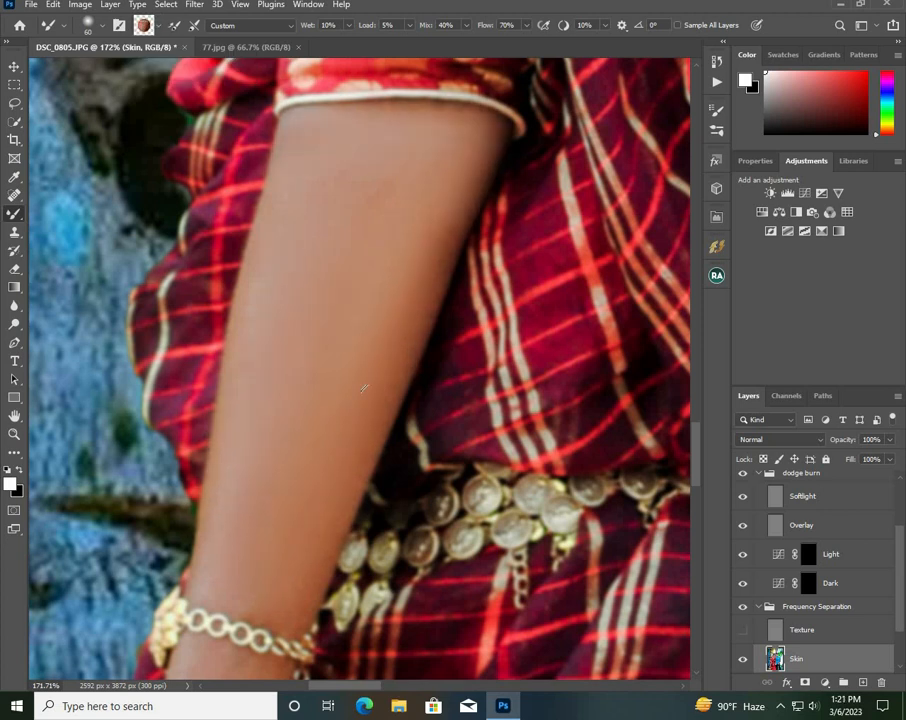
{"action": "left_click_drag", "start_coordinate": [282, 595], "coordinate": [278, 430]}
{"action": "mouse_move", "coordinate": [322, 325]}
{"action": "left_mouse_down"}
{"action": "mouse_move", "coordinate": [313, 255]}
{"action": "mouse_move", "coordinate": [310, 390]}
{"action": "left_mouse_up"}
{"action": "mouse_move", "coordinate": [218, 468]}
{"action": "left_mouse_down"}
{"action": "mouse_move", "coordinate": [252, 390]}
{"action": "mouse_move", "coordinate": [362, 260]}
{"action": "left_mouse_up"}
{"action": "left_click_drag", "start_coordinate": [405, 330], "coordinate": [375, 420]}
{"action": "left_click_drag", "start_coordinate": [345, 520], "coordinate": [359, 342]}
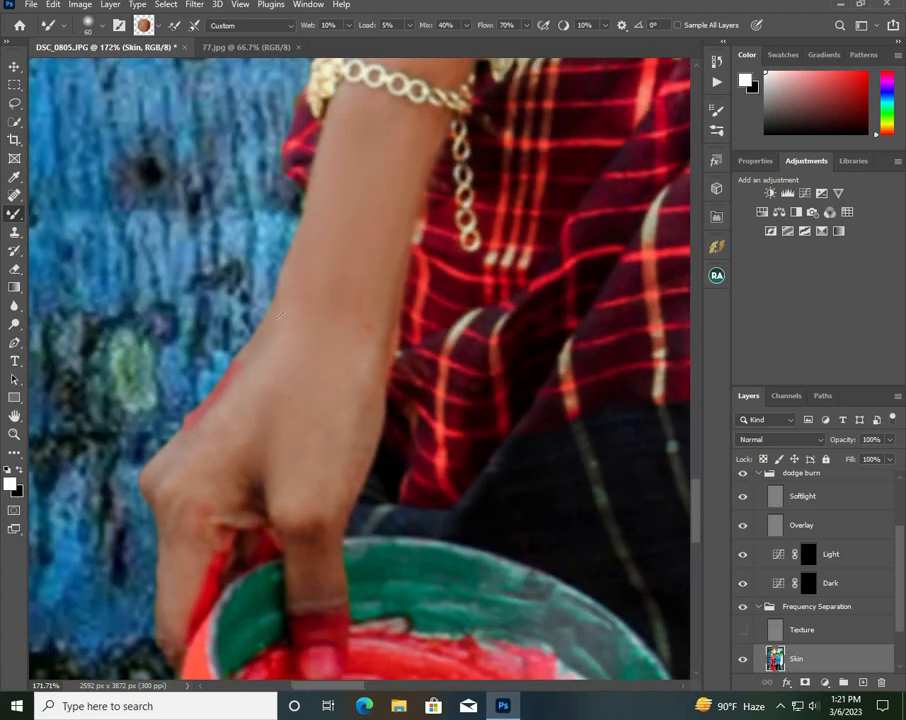
- Smooth the woman's wrist and the back of her hand above the bowl with the 60 px Mixer Brush
{"action": "left_click_drag", "start_coordinate": [305, 370], "coordinate": [305, 540]}
{"action": "left_click_drag", "start_coordinate": [184, 456], "coordinate": [200, 340]}
{"action": "scroll", "coordinate": [200, 338], "scroll_direction": "down", "scroll_amount": 5}
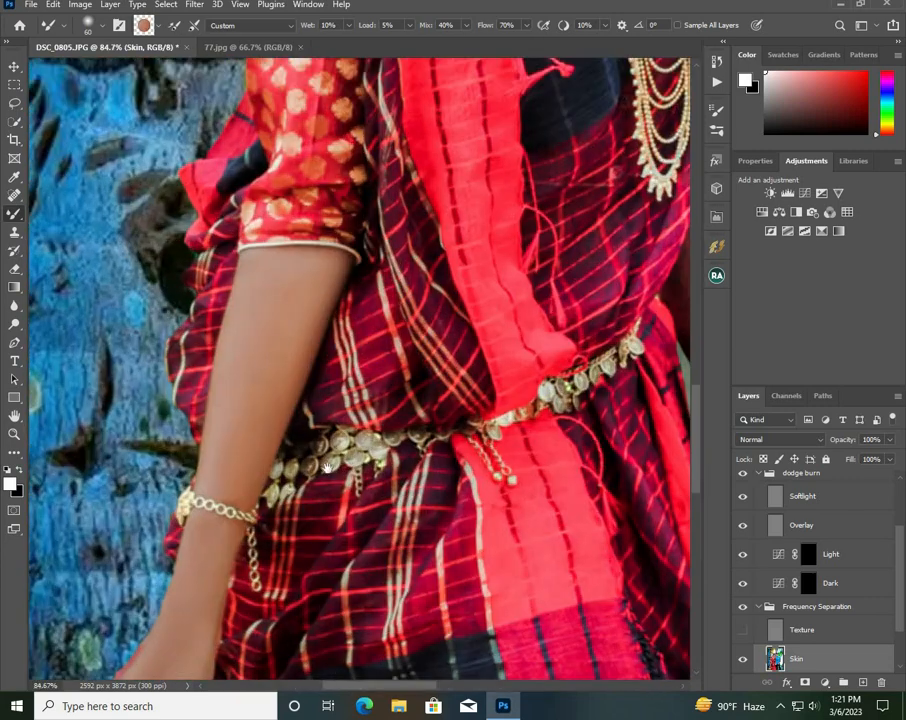
- Clean the Mixer Brush, smooth the woman's neck under the jaw at 45 px, and undo the last stroke
{"action": "scroll", "coordinate": [314, 420], "scroll_direction": "up", "scroll_amount": 5}
{"action": "left_click", "coordinate": [158, 26]}
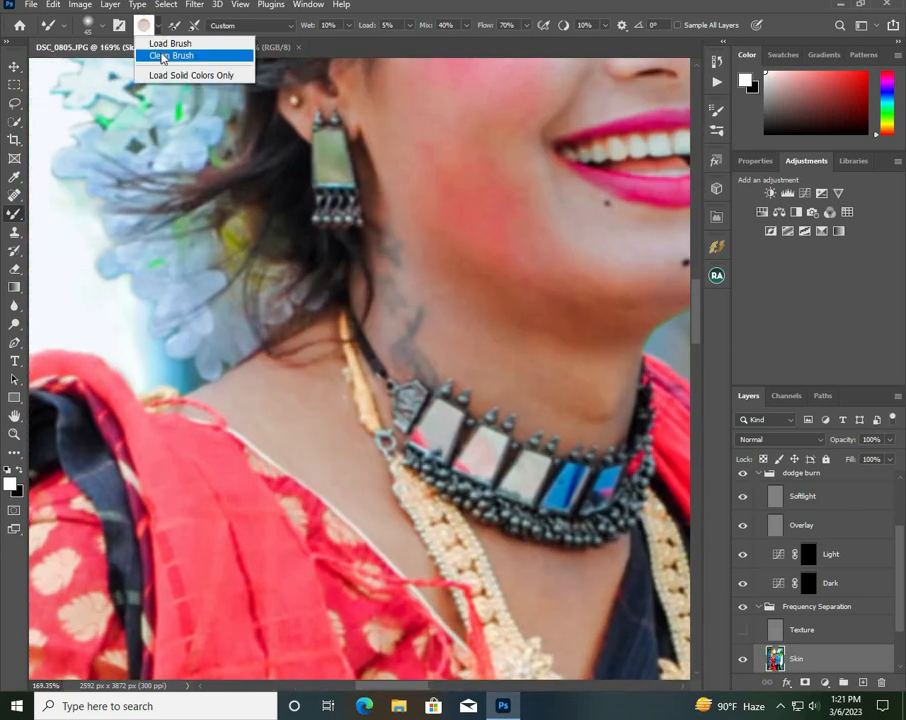
{"action": "left_click", "coordinate": [170, 57]}
{"action": "left_click_drag", "start_coordinate": [552, 561], "coordinate": [374, 457]}
{"action": "left_click_drag", "start_coordinate": [230, 154], "coordinate": [219, 336]}
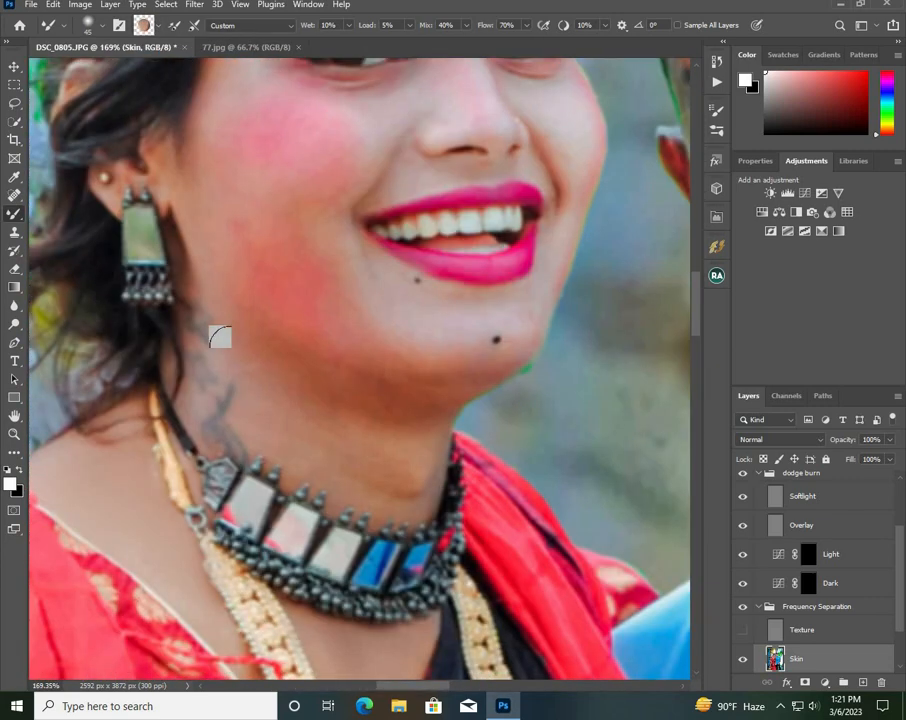
{"action": "mouse_move", "coordinate": [322, 392]}
{"action": "left_mouse_down"}
{"action": "mouse_move", "coordinate": [388, 398]}
{"action": "mouse_move", "coordinate": [414, 536]}
{"action": "mouse_move", "coordinate": [230, 506]}
{"action": "left_mouse_up"}
{"action": "key", "text": "ctrl+z"}
- Smooth the woman's chin and jaw around the mouth with the Mixer Brush at 60 and 40 px
{"action": "scroll", "coordinate": [365, 373], "scroll_direction": "up", "scroll_amount": 4}
{"action": "key", "text": "bracketright"}
{"action": "key", "text": "bracketright"}
{"action": "key", "text": "bracketleft"}
{"action": "key", "text": "bracketleft"}
{"action": "left_click_drag", "start_coordinate": [400, 510], "coordinate": [330, 410]}
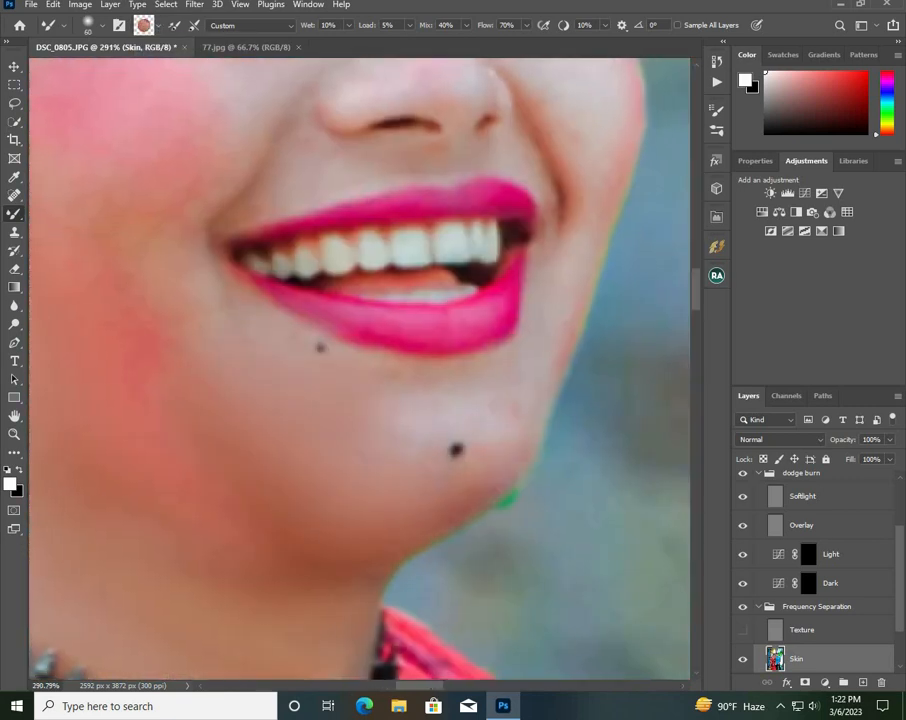
{"action": "left_click_drag", "start_coordinate": [400, 408], "coordinate": [300, 388]}
{"action": "left_click", "coordinate": [158, 27]}
{"action": "left_click", "coordinate": [158, 30]}
{"action": "left_click", "coordinate": [158, 30]}
{"action": "left_click", "coordinate": [158, 30]}
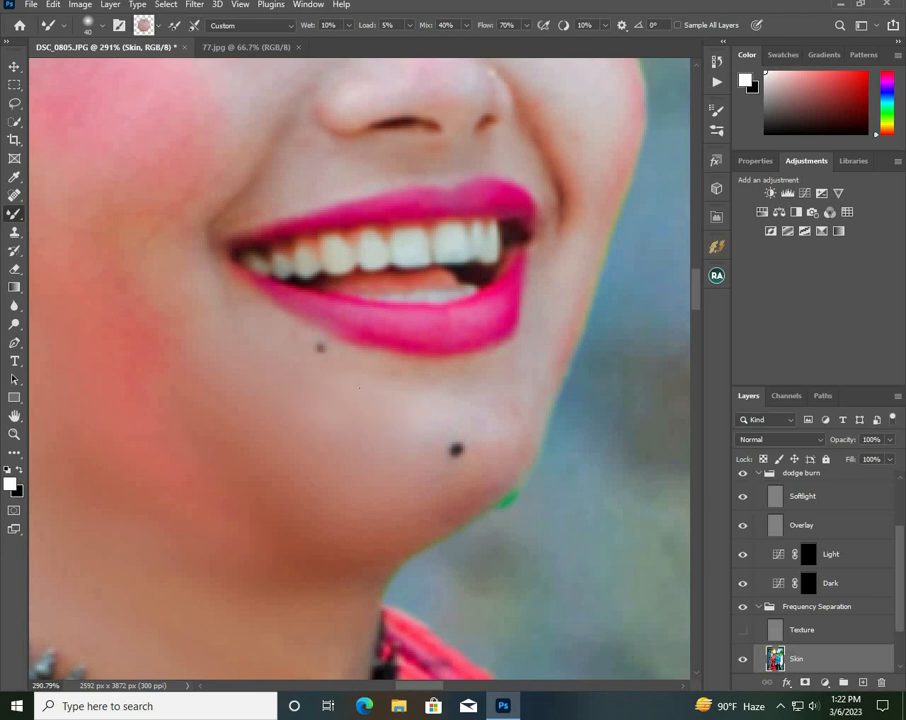
{"action": "left_click_drag", "start_coordinate": [385, 370], "coordinate": [492, 378]}
- Set the Mixer Brush to clean after each stroke and smooth the woman's blushed cheek, temple and forehead at 40 to 60 px
{"action": "mouse_move", "coordinate": [120, 277]}
{"action": "left_mouse_down"}
{"action": "mouse_move", "coordinate": [309, 449]}
{"action": "mouse_move", "coordinate": [288, 437]}
{"action": "mouse_move", "coordinate": [288, 500]}
{"action": "left_mouse_up"}
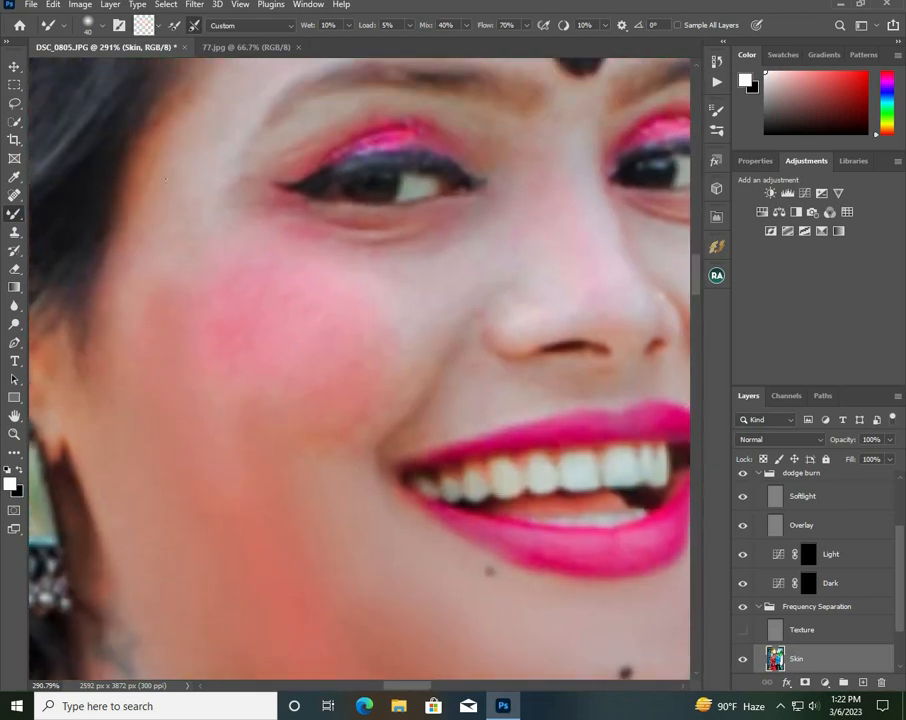
{"action": "left_click_drag", "start_coordinate": [187, 343], "coordinate": [265, 340]}
{"action": "left_click_drag", "start_coordinate": [222, 282], "coordinate": [139, 344]}
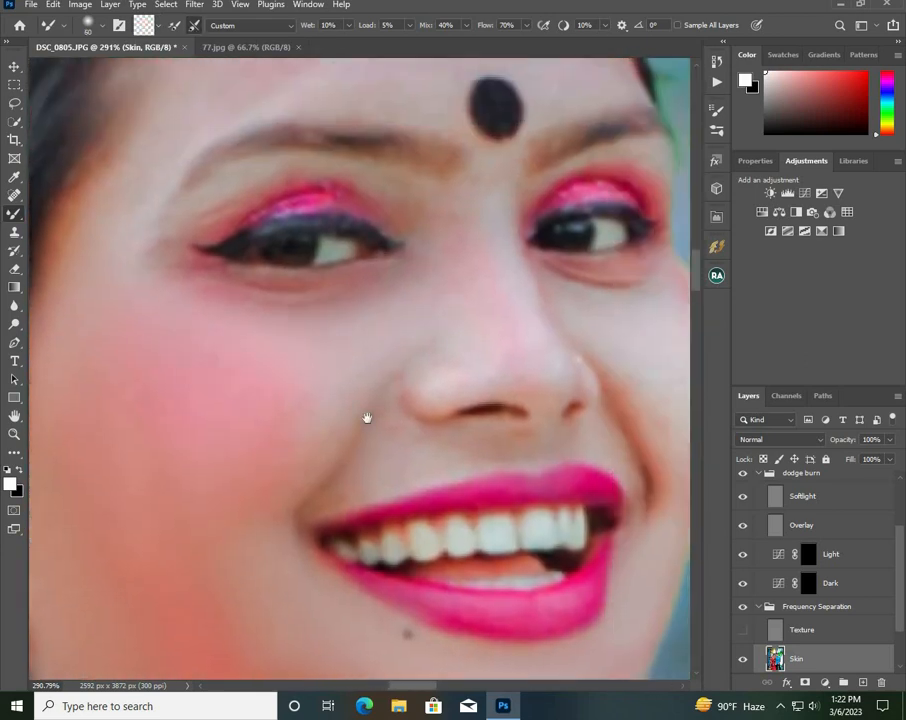
{"action": "left_click_drag", "start_coordinate": [367, 418], "coordinate": [284, 508]}
{"action": "left_click_drag", "start_coordinate": [148, 265], "coordinate": [328, 378]}
{"action": "key", "text": "bracketleft"}
{"action": "key", "text": "bracketleft"}
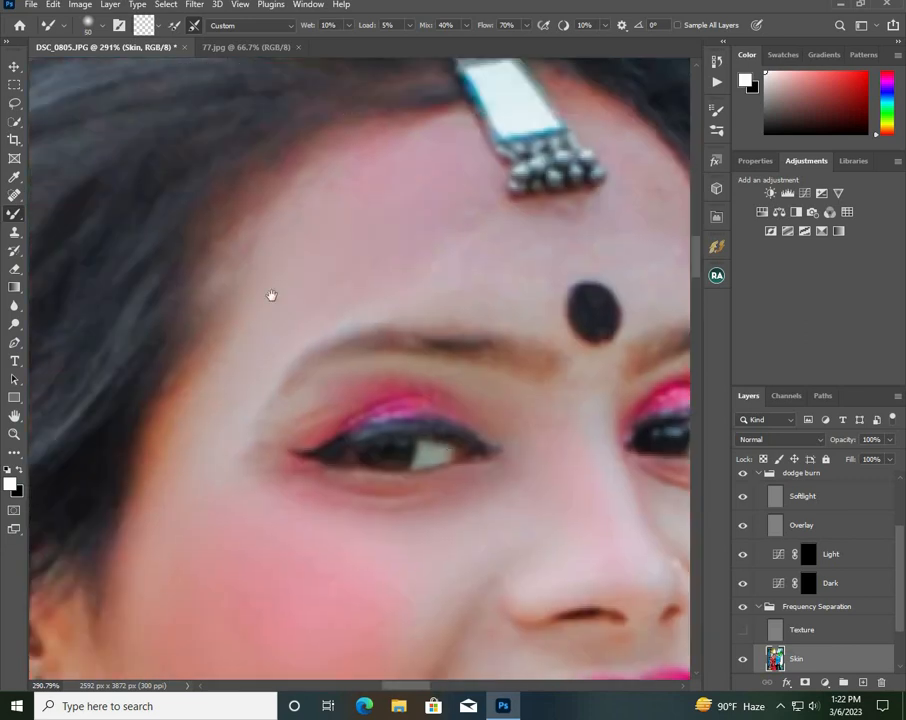
- Smooth the woman's nose side and the cheek nearest the man with the Mixer Brush at 35 px
{"action": "left_click_drag", "start_coordinate": [272, 295], "coordinate": [78, 320]}
{"action": "left_click_drag", "start_coordinate": [480, 545], "coordinate": [270, 350]}
{"action": "key", "text": "bracketleft"}
{"action": "key", "text": "bracketleft"}
{"action": "key", "text": "bracketleft"}
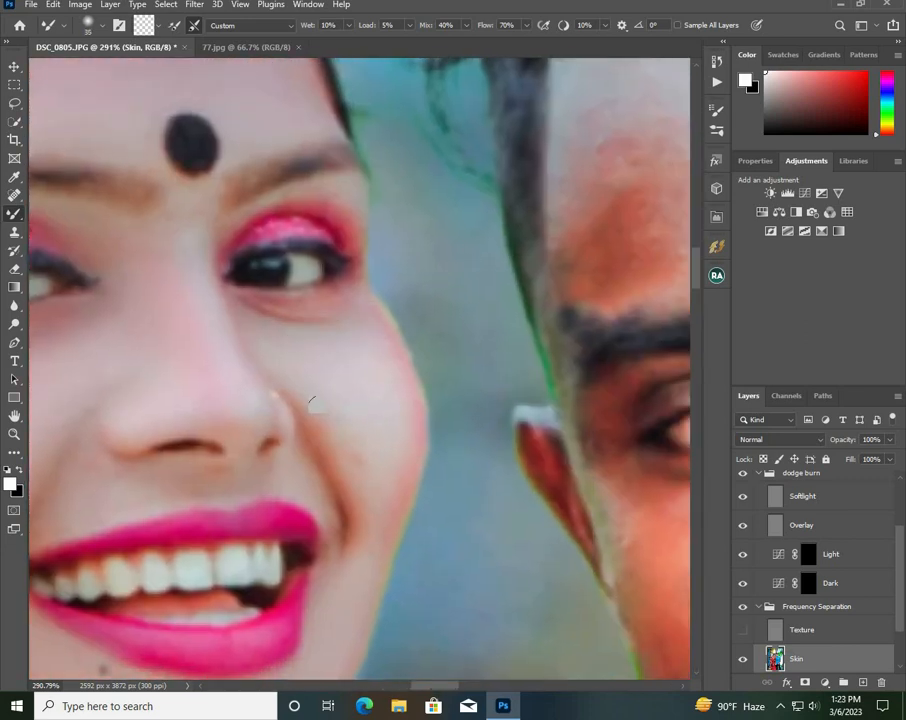
{"action": "left_click_drag", "start_coordinate": [316, 408], "coordinate": [351, 560]}
{"action": "left_click_drag", "start_coordinate": [301, 523], "coordinate": [269, 392]}
{"action": "mouse_move", "coordinate": [377, 307]}
{"action": "left_mouse_down"}
{"action": "mouse_move", "coordinate": [289, 461]}
{"action": "mouse_move", "coordinate": [282, 509]}
{"action": "left_mouse_up"}
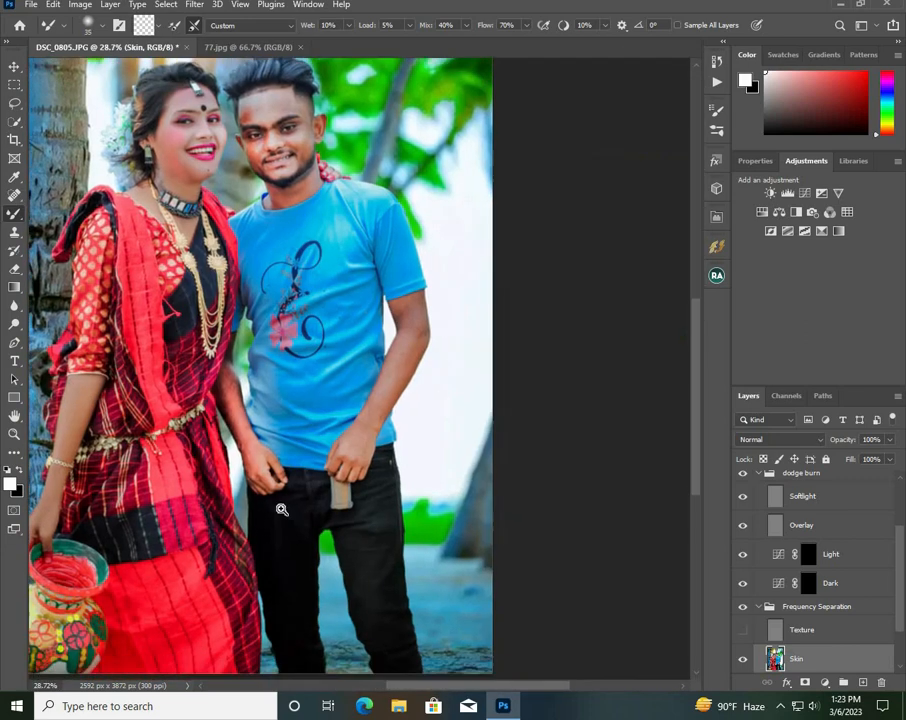
- Enlarge the Mixer Brush to 70 px and smooth the skin of the man's hands and wrists
{"action": "left_click_drag", "start_coordinate": [248, 462], "coordinate": [261, 449]}
{"action": "mouse_move", "coordinate": [200, 370]}
{"action": "left_mouse_down"}
{"action": "mouse_move", "coordinate": [221, 380]}
{"action": "mouse_move", "coordinate": [320, 503]}
{"action": "left_mouse_up"}
{"action": "key", "text": "bracketright"}
{"action": "key", "text": "bracketright"}
{"action": "key", "text": "bracketright"}
{"action": "key", "text": "bracketright"}
{"action": "key", "text": "bracketright"}
{"action": "mouse_move", "coordinate": [178, 290]}
{"action": "left_mouse_down"}
{"action": "mouse_move", "coordinate": [148, 324]}
{"action": "mouse_move", "coordinate": [195, 400]}
{"action": "left_mouse_up"}
{"action": "left_click_drag", "start_coordinate": [200, 225], "coordinate": [250, 310]}
{"action": "left_click_drag", "start_coordinate": [260, 250], "coordinate": [208, 328]}
{"action": "mouse_move", "coordinate": [225, 235]}
{"action": "left_mouse_down"}
{"action": "mouse_move", "coordinate": [211, 378]}
{"action": "mouse_move", "coordinate": [185, 150]}
{"action": "left_mouse_up"}
{"action": "left_click_drag", "start_coordinate": [171, 245], "coordinate": [178, 315]}
{"action": "left_click_drag", "start_coordinate": [215, 160], "coordinate": [196, 230]}
- Smooth the man's outer forearm, elbow and upper arm up to the T-shirt sleeve with the 70 px Mixer Brush
{"action": "mouse_move", "coordinate": [268, 438]}
{"action": "left_mouse_down"}
{"action": "mouse_move", "coordinate": [218, 384]}
{"action": "mouse_move", "coordinate": [386, 420]}
{"action": "mouse_move", "coordinate": [440, 420]}
{"action": "left_mouse_up"}
{"action": "scroll", "coordinate": [281, 556], "scroll_direction": "up", "scroll_amount": 10}
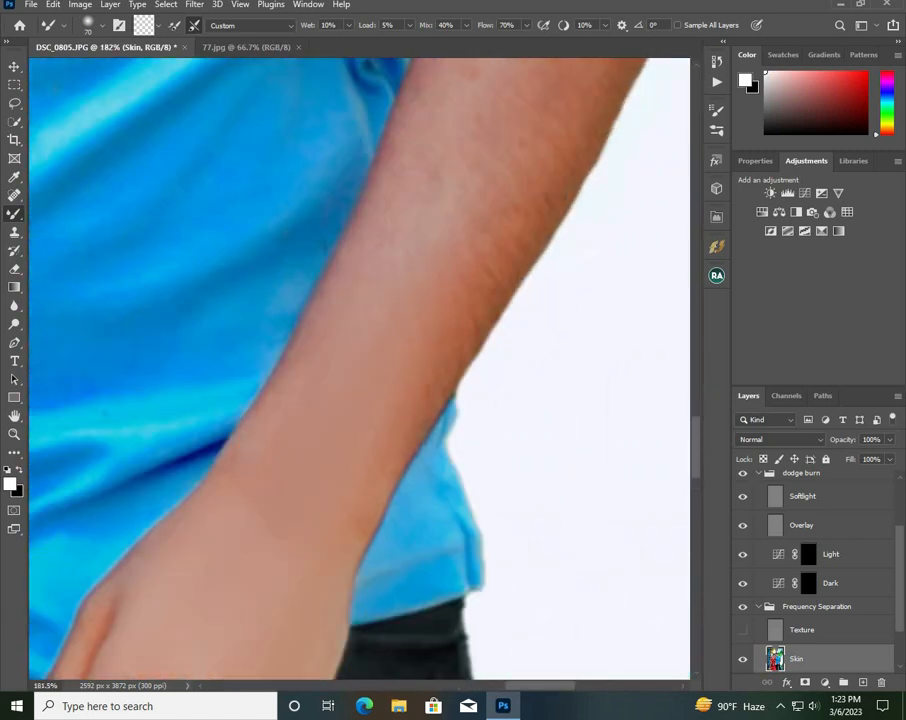
{"action": "scroll", "coordinate": [286, 418], "scroll_direction": "up", "scroll_amount": 6}
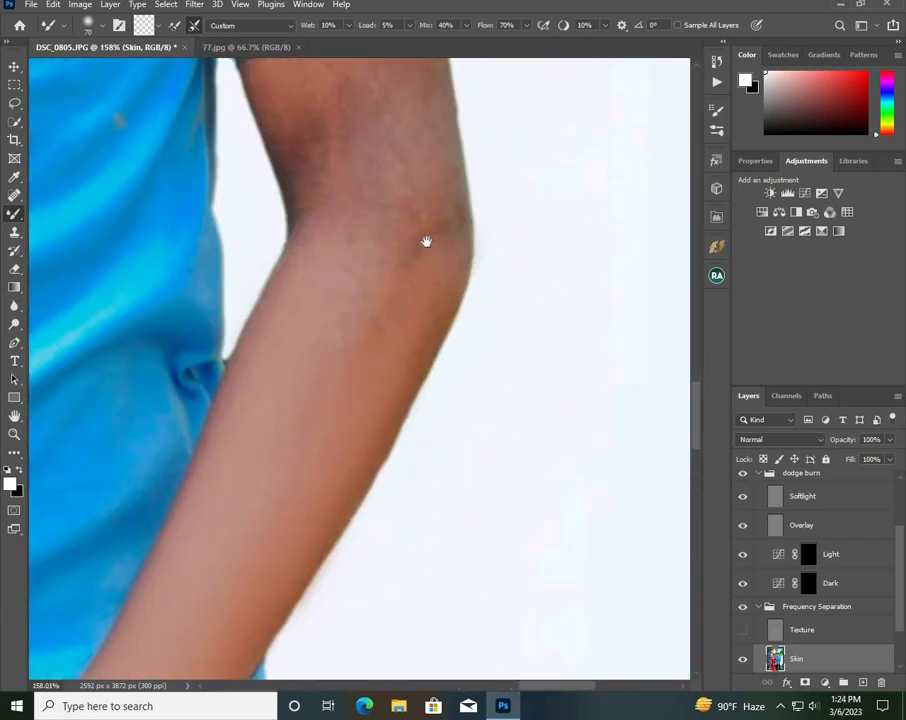
{"action": "mouse_move", "coordinate": [338, 391]}
{"action": "left_mouse_down"}
{"action": "mouse_move", "coordinate": [226, 410]}
{"action": "mouse_move", "coordinate": [186, 326]}
{"action": "left_mouse_up"}
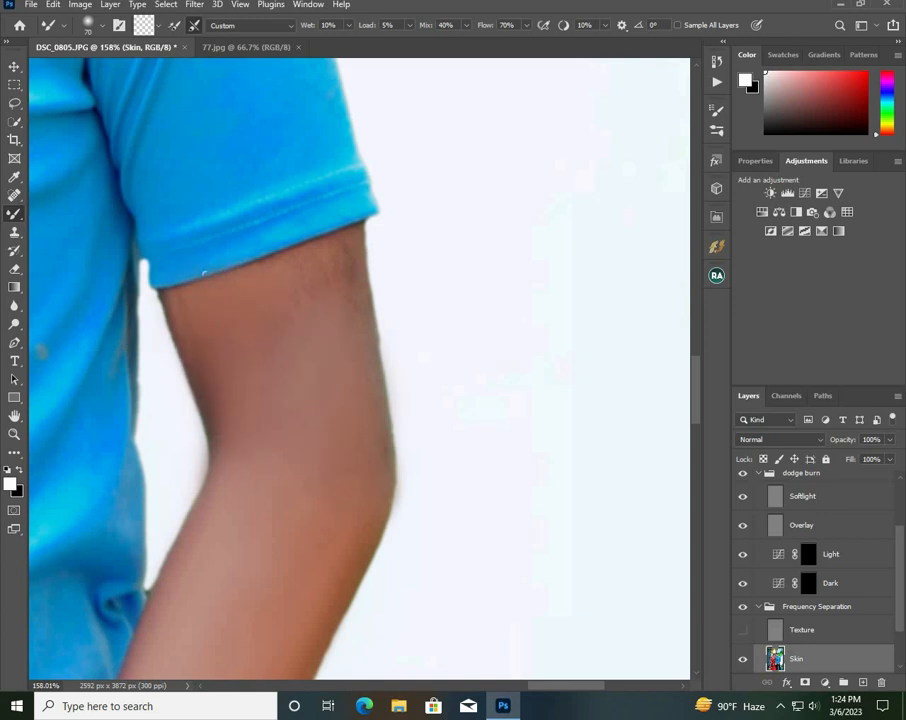
- Smooth the man's neck between the beard and the T-shirt collar with the Mixer Brush at 40 to 45 px
{"action": "scroll", "coordinate": [204, 272], "scroll_direction": "up", "scroll_amount": 10}
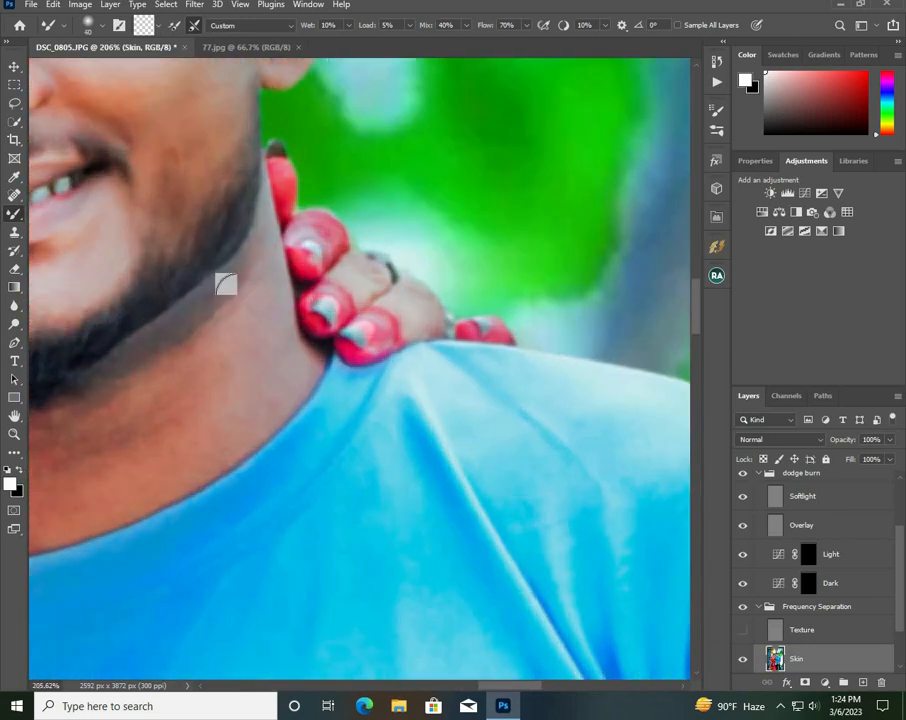
{"action": "left_click_drag", "start_coordinate": [226, 284], "coordinate": [240, 205]}
{"action": "left_click_drag", "start_coordinate": [267, 362], "coordinate": [509, 317]}
{"action": "mouse_move", "coordinate": [420, 305]}
{"action": "left_mouse_down"}
{"action": "mouse_move", "coordinate": [475, 216]}
{"action": "mouse_move", "coordinate": [400, 305]}
{"action": "left_mouse_up"}
{"action": "left_click_drag", "start_coordinate": [303, 396], "coordinate": [405, 337]}
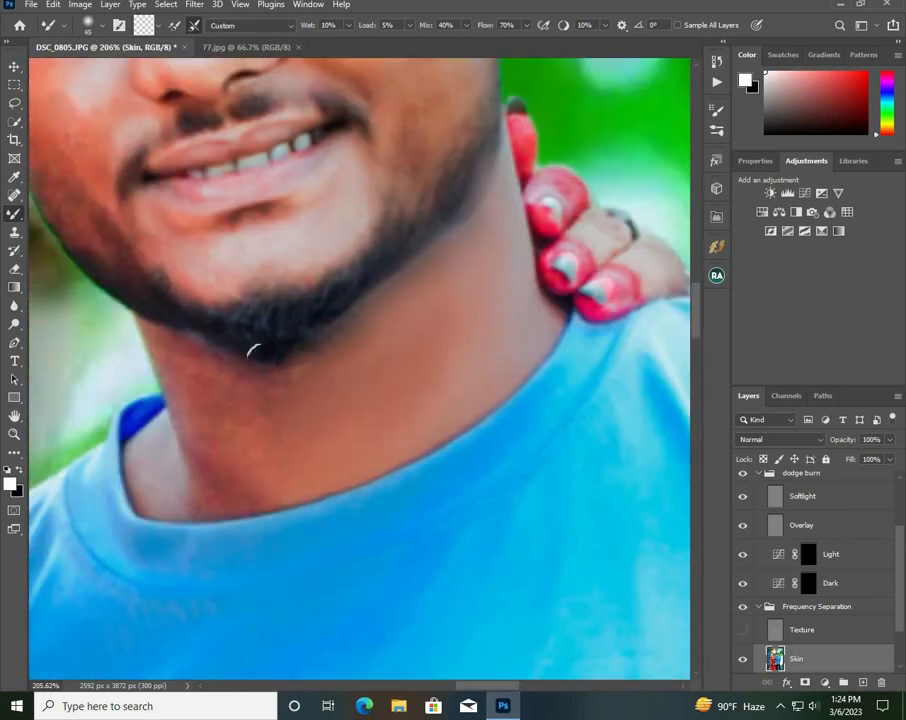
- Smooth the man's cheek, temple and under-eye area beside the fully visible ear with the 45 px Mixer Brush
{"action": "mouse_move", "coordinate": [354, 105]}
{"action": "left_mouse_down"}
{"action": "mouse_move", "coordinate": [404, 400]}
{"action": "mouse_move", "coordinate": [264, 520]}
{"action": "left_mouse_up"}
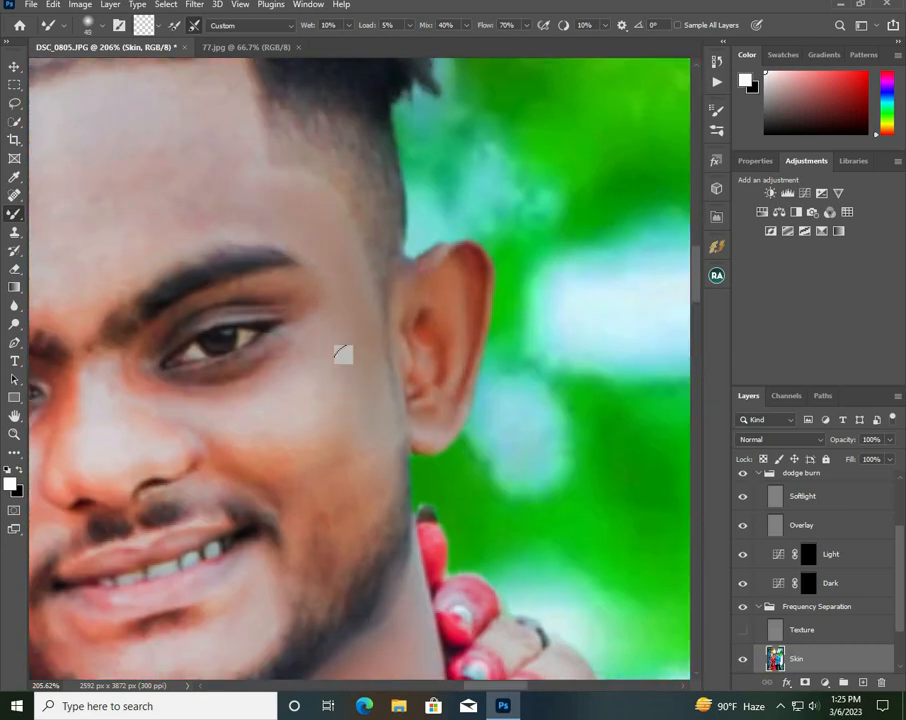
{"action": "left_click_drag", "start_coordinate": [148, 378], "coordinate": [78, 333]}
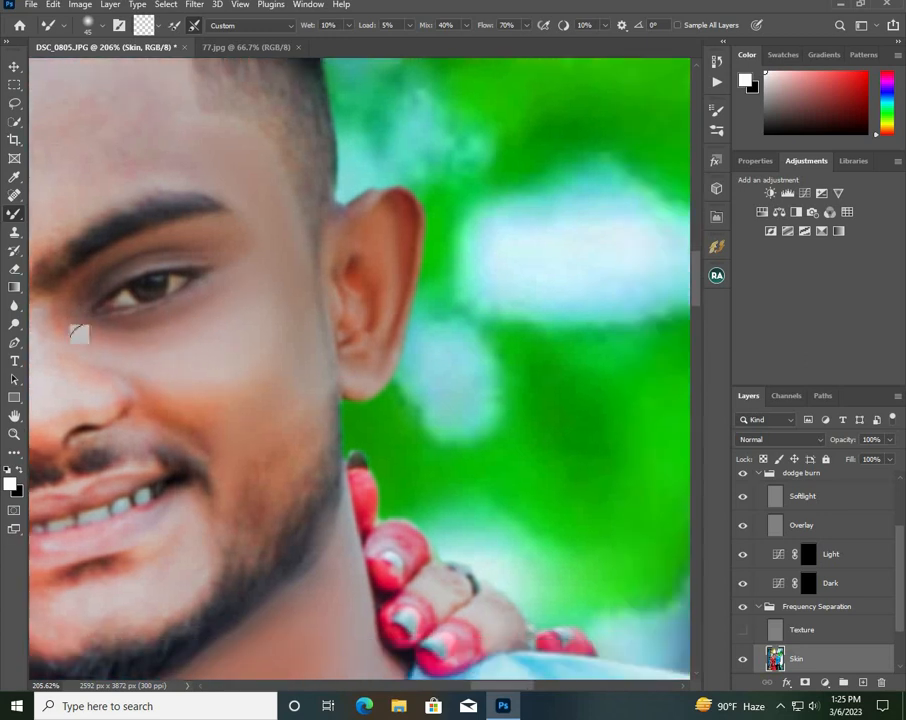
{"action": "left_click_drag", "start_coordinate": [192, 412], "coordinate": [380, 476]}
- Smooth the man's forehead, including the reddish patch above the eyebrow, with a larger Mixer Brush
{"action": "left_click_drag", "start_coordinate": [214, 379], "coordinate": [269, 506]}
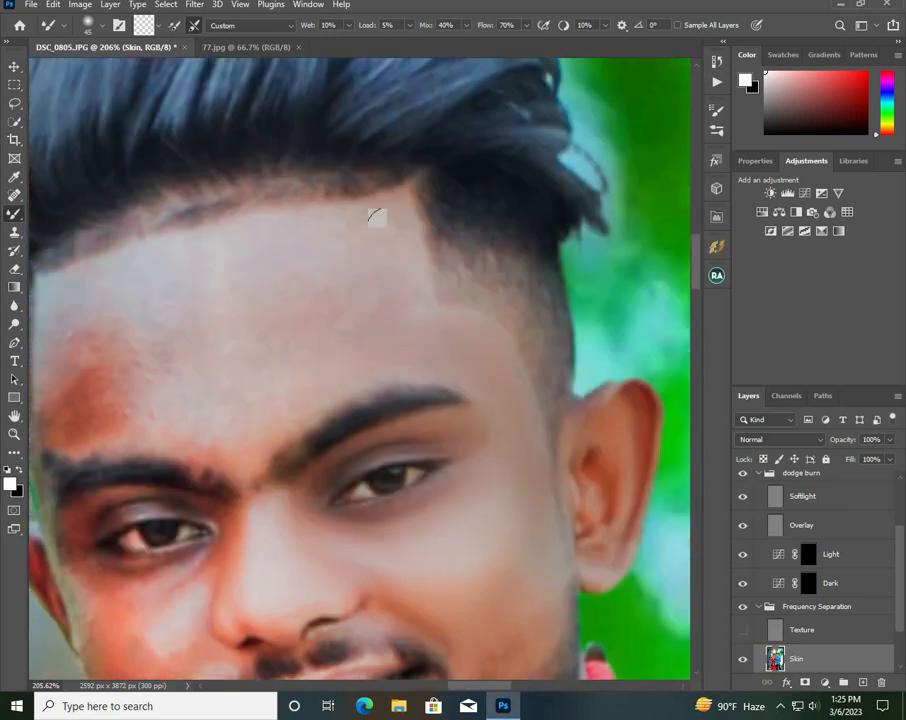
{"action": "left_click_drag", "start_coordinate": [376, 217], "coordinate": [468, 377]}
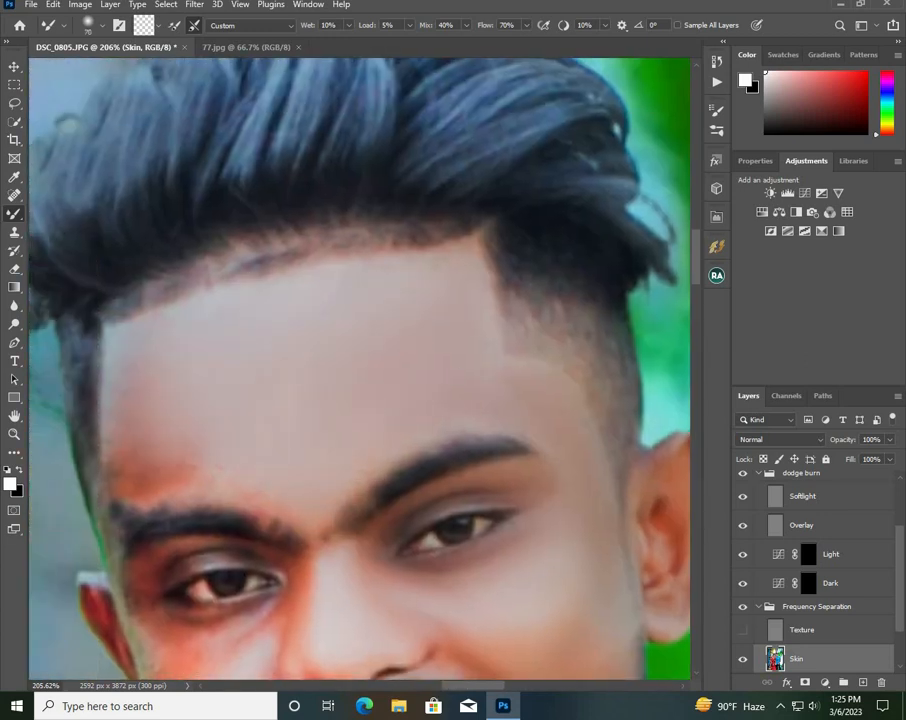
{"action": "left_click_drag", "start_coordinate": [116, 456], "coordinate": [236, 261]}
- Smooth the man's cheek nearest the woman, under-eye area and skin around the mouth with the Mixer Brush at 40 and 50 px
{"action": "scroll", "coordinate": [303, 364], "scroll_direction": "down", "scroll_amount": 2}
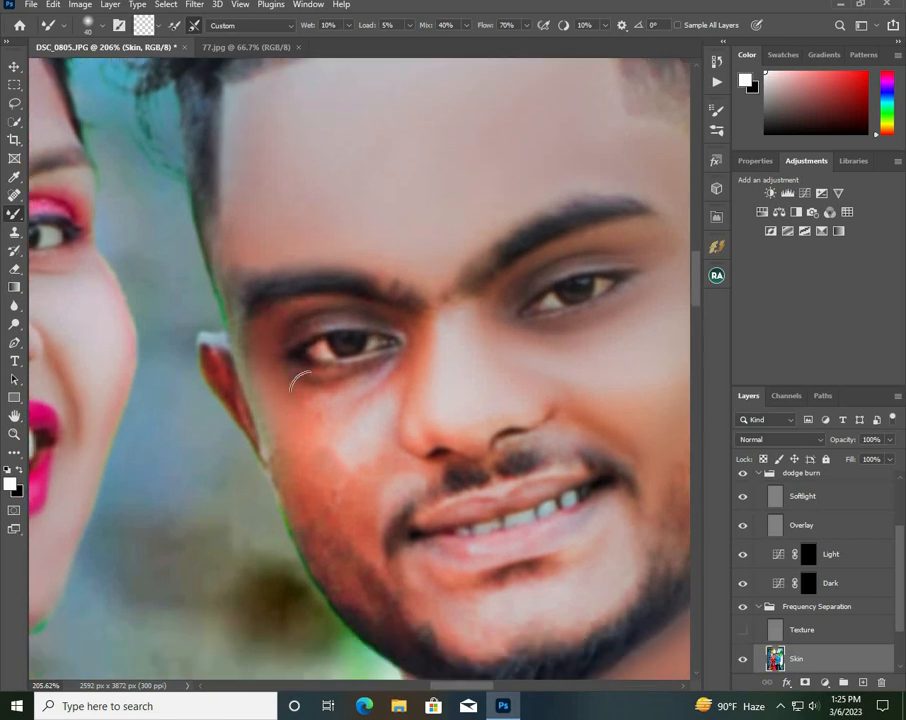
{"action": "scroll", "coordinate": [387, 304], "scroll_direction": "right", "scroll_amount": 3}
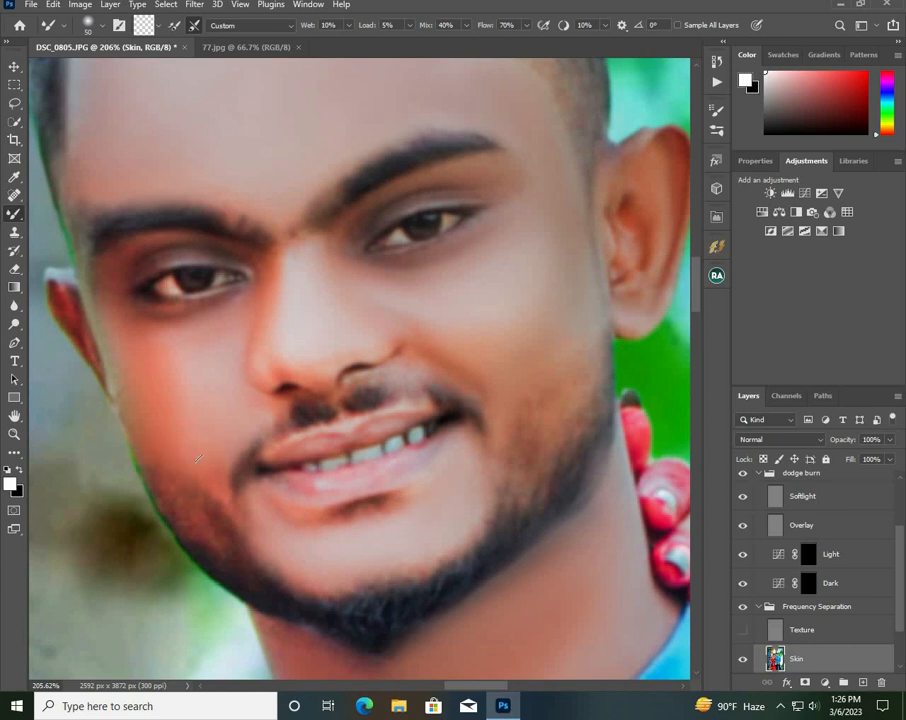
{"action": "left_click_drag", "start_coordinate": [268, 493], "coordinate": [264, 427]}
{"action": "scroll", "coordinate": [366, 430], "scroll_direction": "up", "scroll_amount": 2}
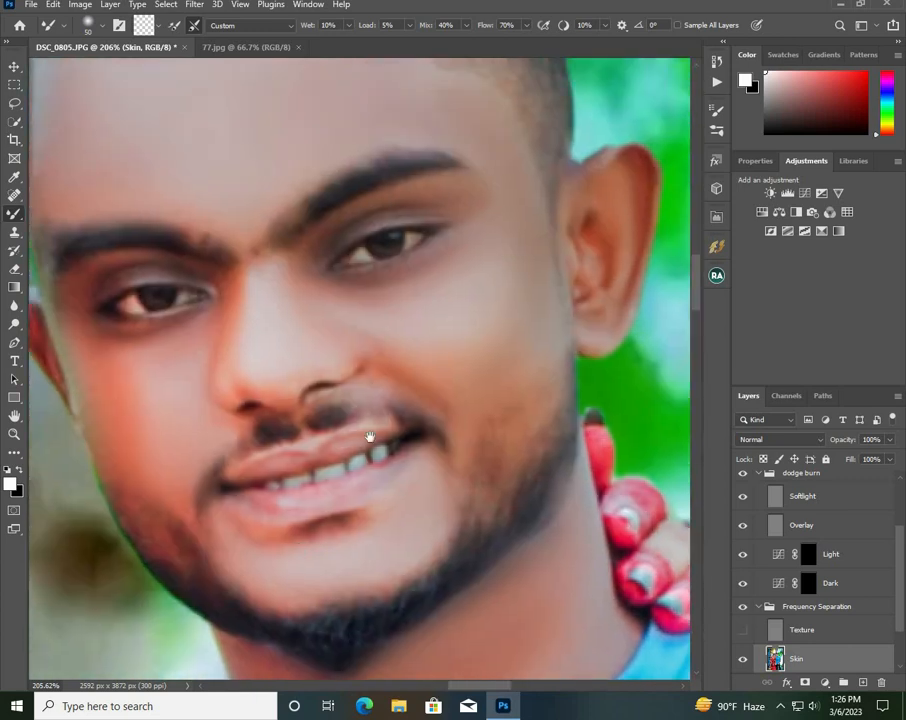
{"action": "scroll", "coordinate": [470, 360], "scroll_direction": "up", "scroll_amount": 3}
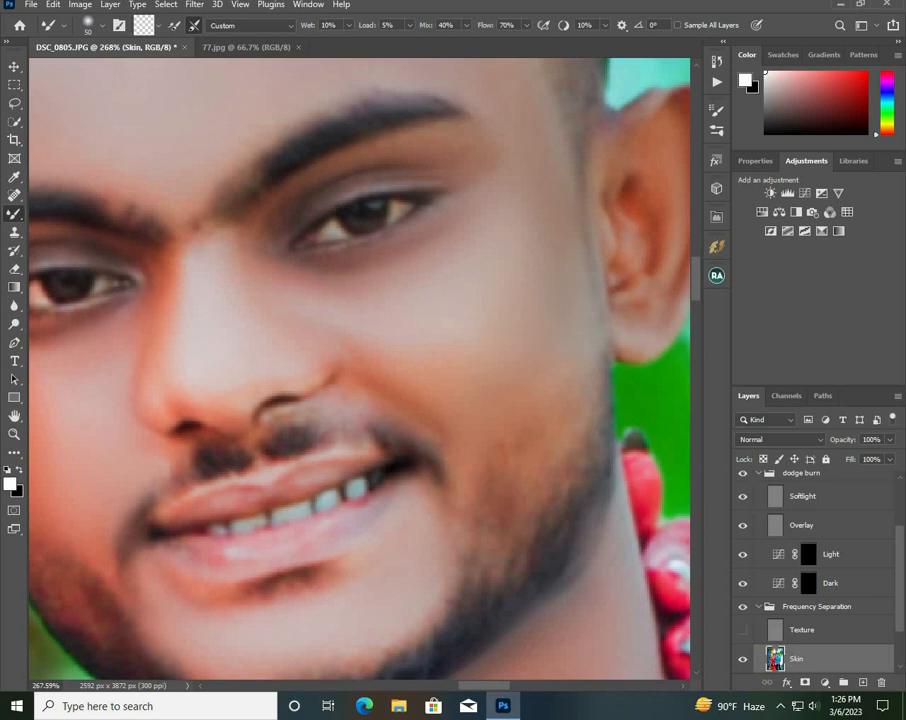
{"action": "scroll", "coordinate": [376, 394], "scroll_direction": "down", "scroll_amount": 5}
{"action": "scroll", "coordinate": [440, 436], "scroll_direction": "up", "scroll_amount": 3}
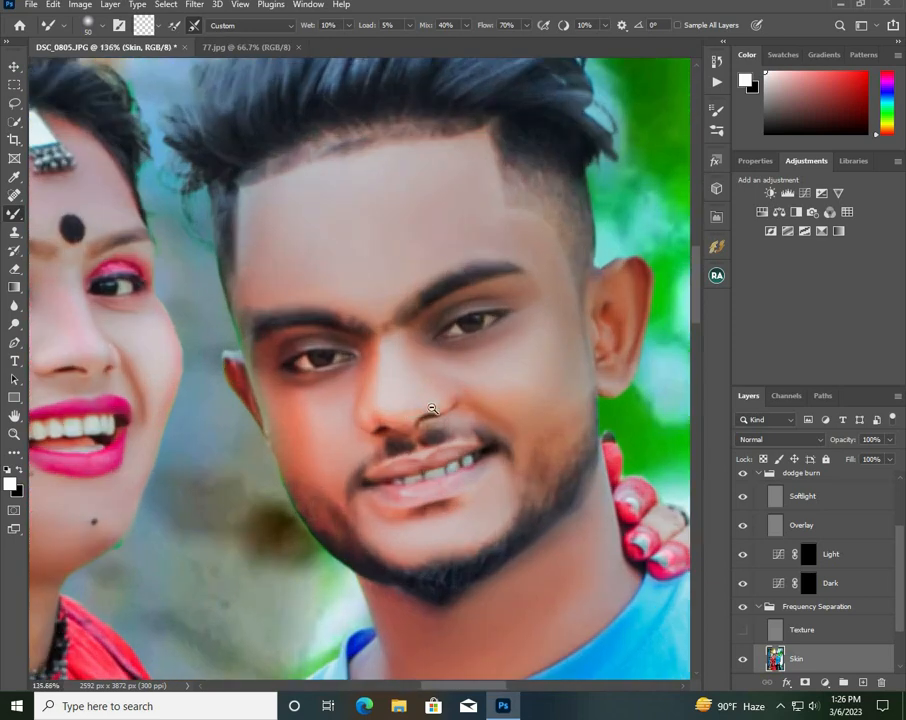
- Turn the Texture layer back on and collapse the Frequency Separation and dodge burn groups
{"action": "scroll", "coordinate": [432, 410], "scroll_direction": "down", "scroll_amount": 5}
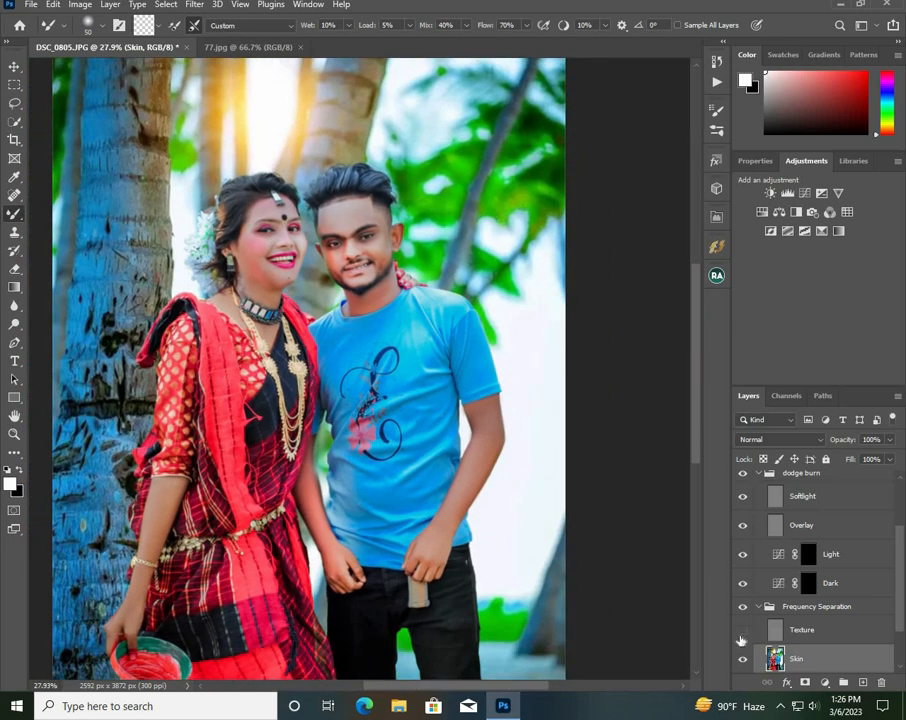
{"action": "scroll", "coordinate": [453, 416], "scroll_direction": "up", "scroll_amount": 6}
{"action": "scroll", "coordinate": [453, 416], "scroll_direction": "down", "scroll_amount": 5}
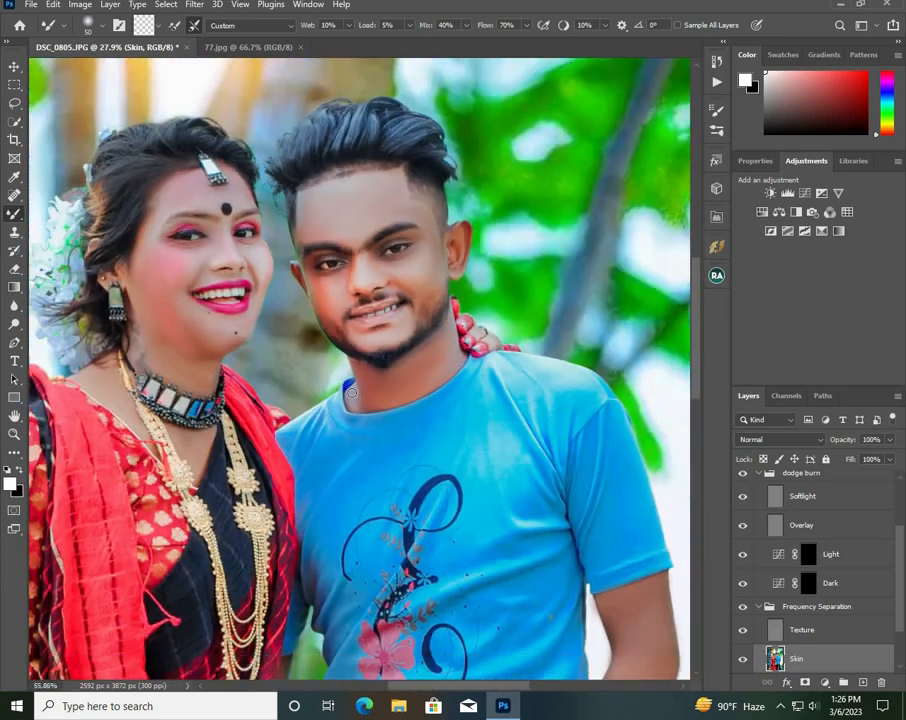
{"action": "left_click", "coordinate": [757, 607]}
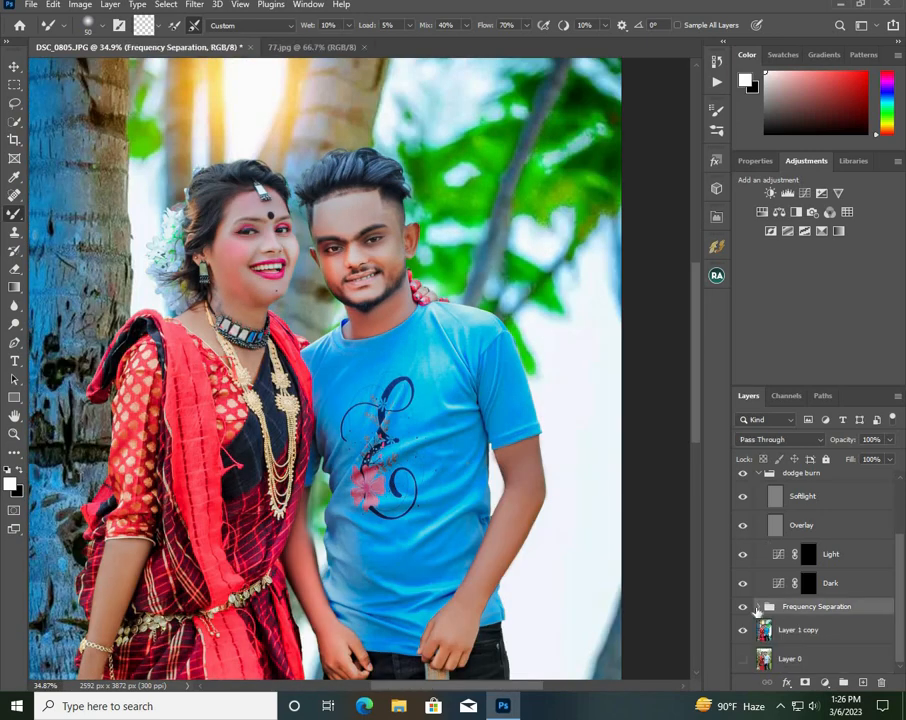
{"action": "scroll", "coordinate": [767, 560], "scroll_direction": "up", "scroll_amount": 2}
{"action": "left_click", "coordinate": [765, 544]}
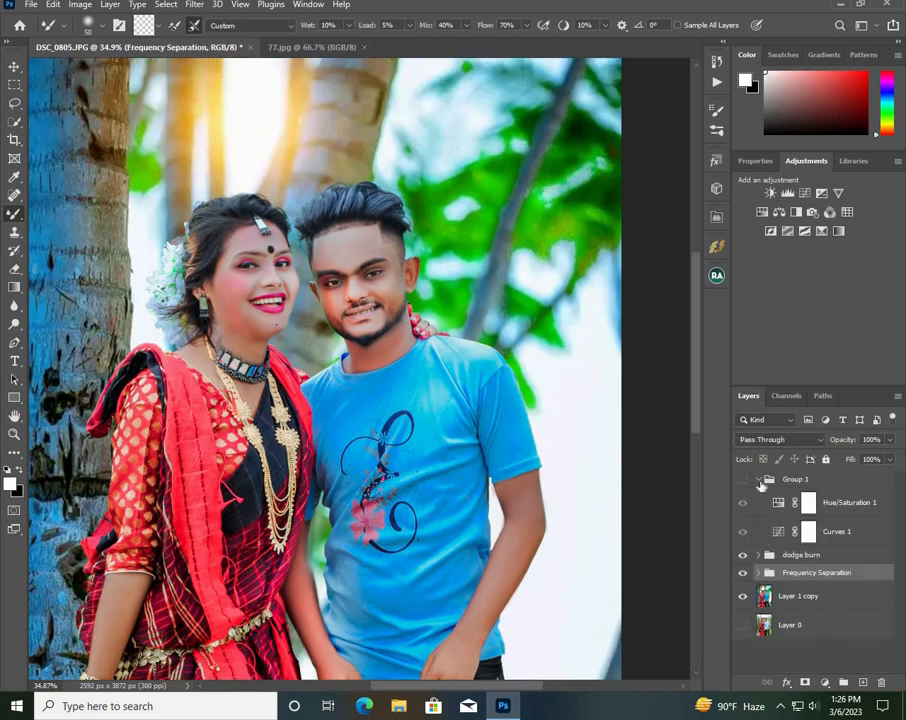
- Collapse Group 1 and merge it with the dodge burn and Frequency Separation groups into one layer
{"action": "left_click", "coordinate": [759, 479]}
{"action": "left_click", "coordinate": [811, 479], "text": "ctrl"}
{"action": "left_click", "coordinate": [829, 501], "text": "ctrl"}
{"action": "right_click", "coordinate": [829, 502]}
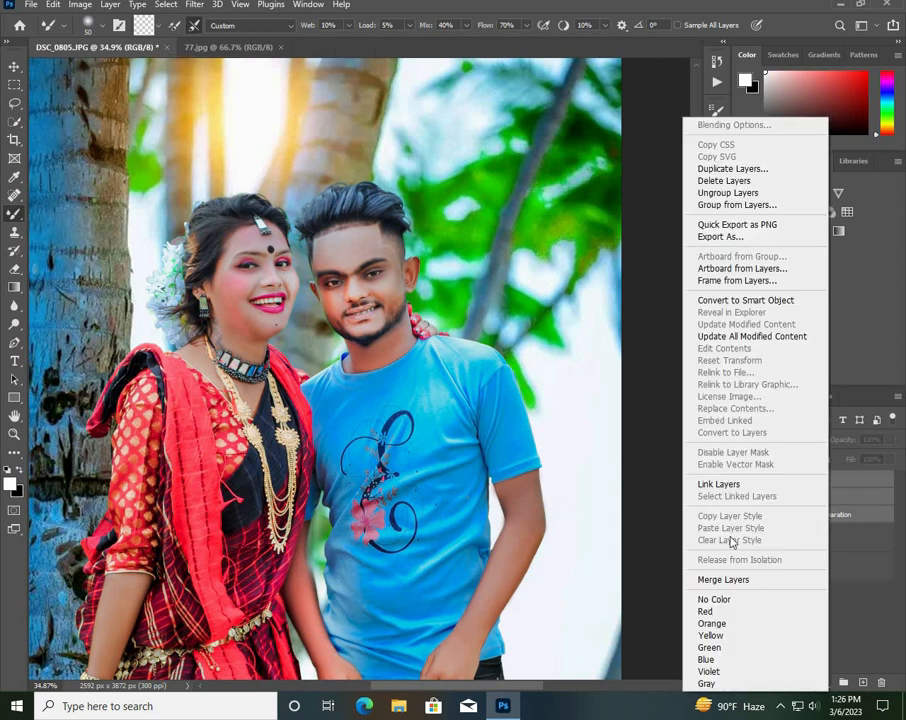
{"action": "left_click", "coordinate": [720, 580]}
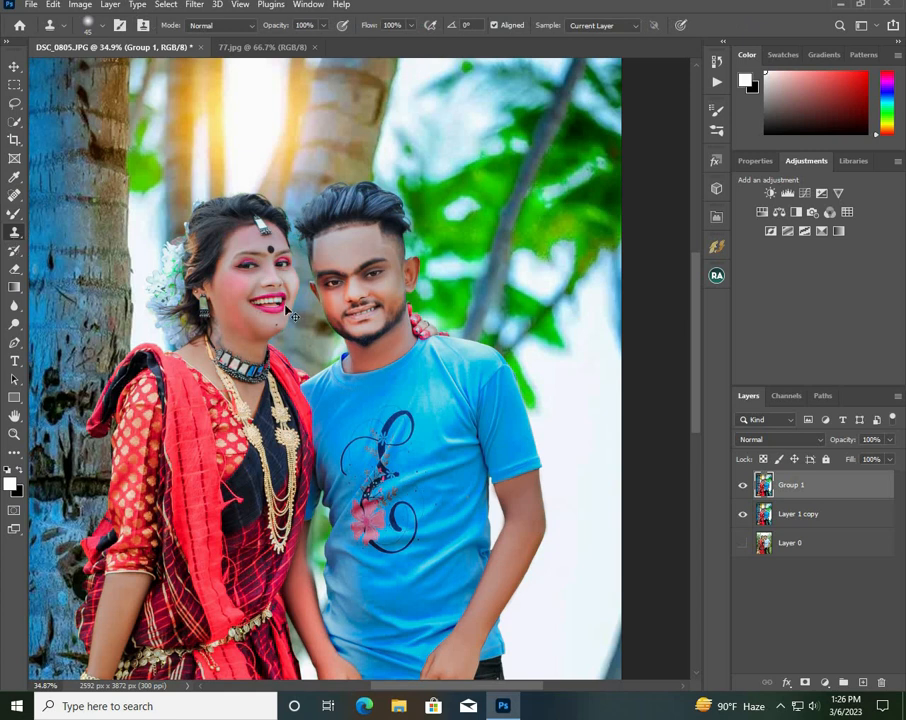
- Clean the fringe along the woman's jaw and chin edge with the Clone Stamp at a 10 px brush size
{"action": "scroll", "coordinate": [293, 316], "scroll_direction": "up", "scroll_amount": 10}
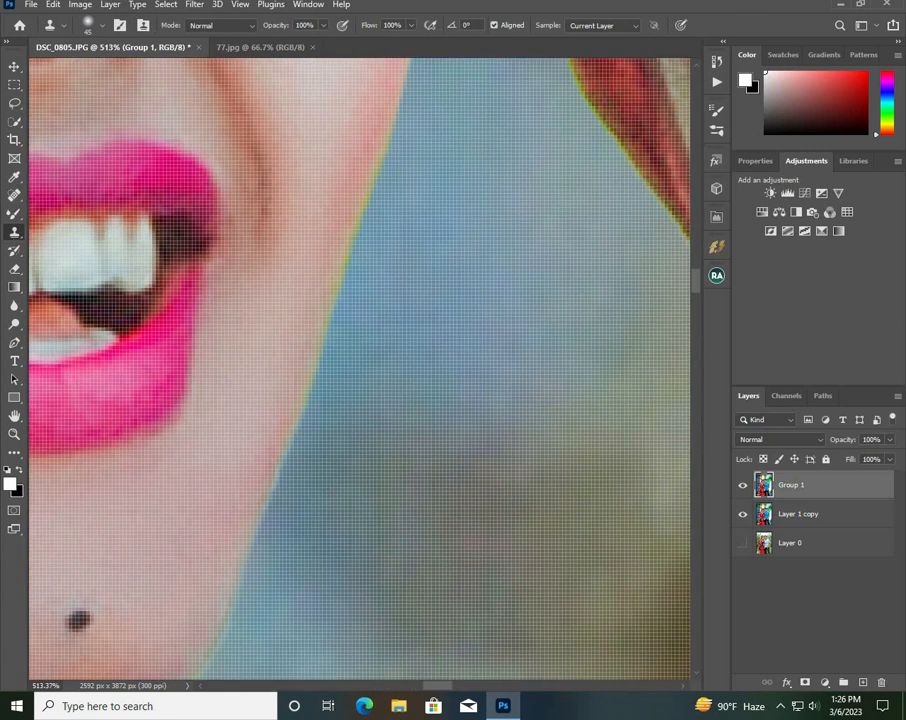
{"action": "key", "text": "bracketleft"}
{"action": "key", "text": "bracketleft"}
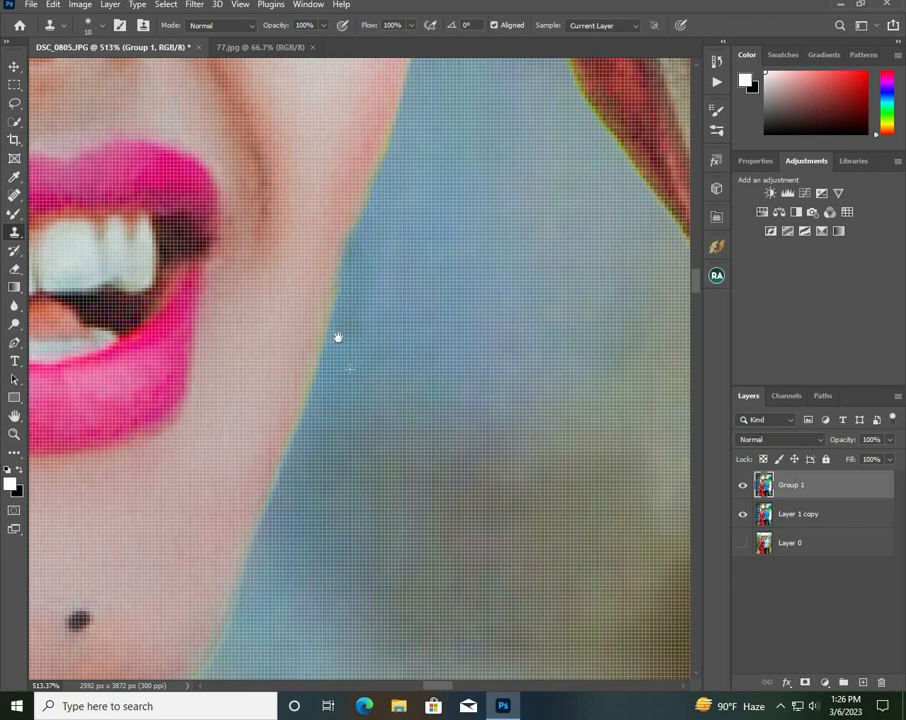
{"action": "scroll", "coordinate": [352, 298], "scroll_direction": "down", "scroll_amount": 1}
{"action": "left_click_drag", "start_coordinate": [310, 372], "coordinate": [316, 330]}
{"action": "left_click_drag", "start_coordinate": [333, 386], "coordinate": [373, 212]}
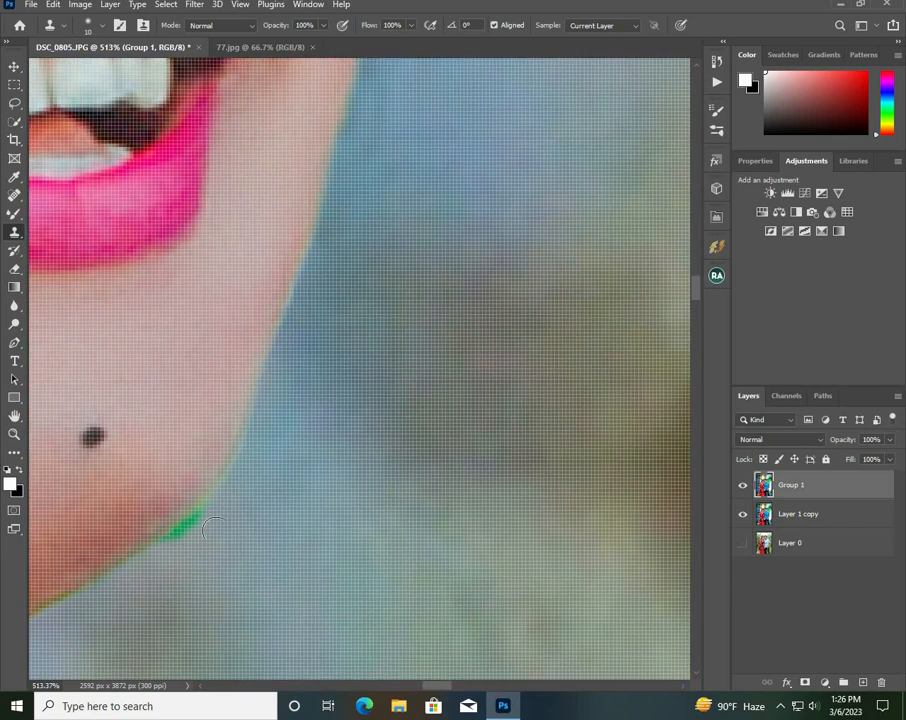
{"action": "left_click_drag", "start_coordinate": [237, 483], "coordinate": [260, 410]}
- Clone Stamp the background along the woman's cheek, outer eye and temple to clean the cut-out edge
{"action": "left_click_drag", "start_coordinate": [236, 265], "coordinate": [240, 402]}
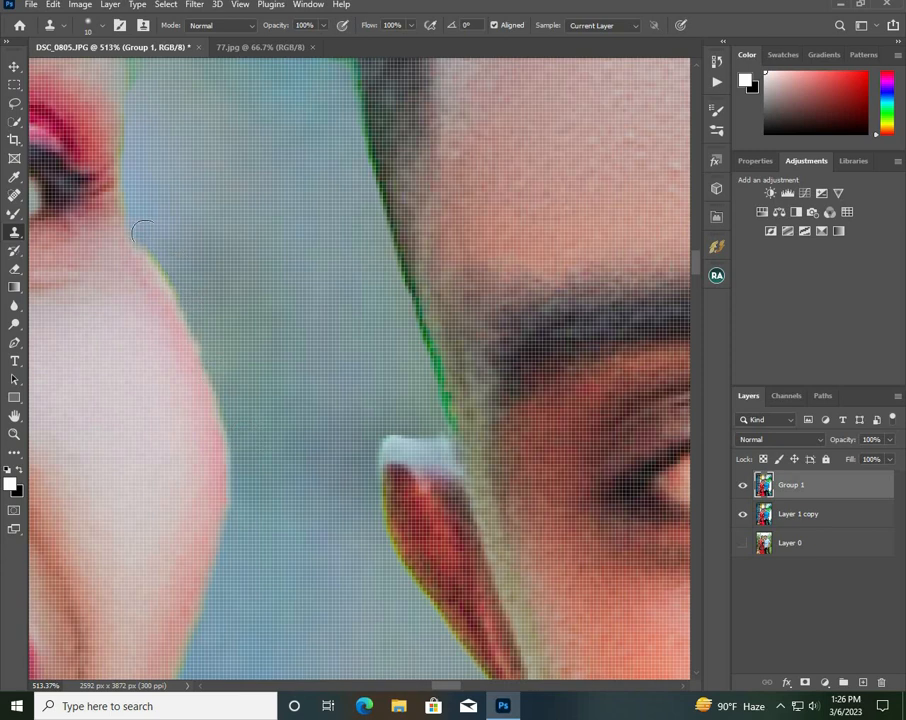
{"action": "left_click_drag", "start_coordinate": [204, 289], "coordinate": [259, 479]}
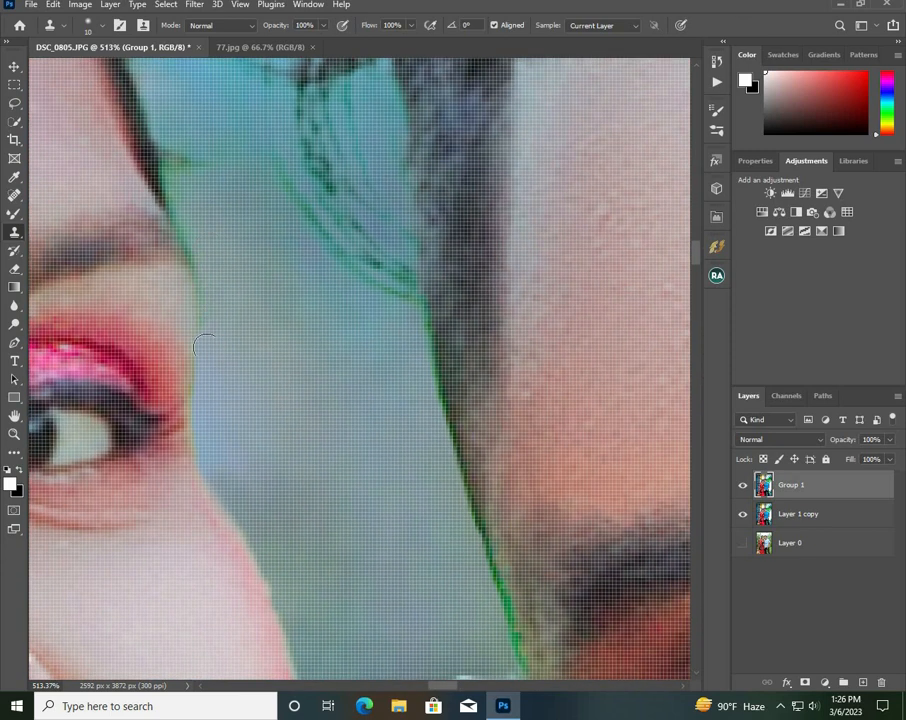
{"action": "scroll", "coordinate": [204, 346], "scroll_direction": "up", "scroll_amount": 4}
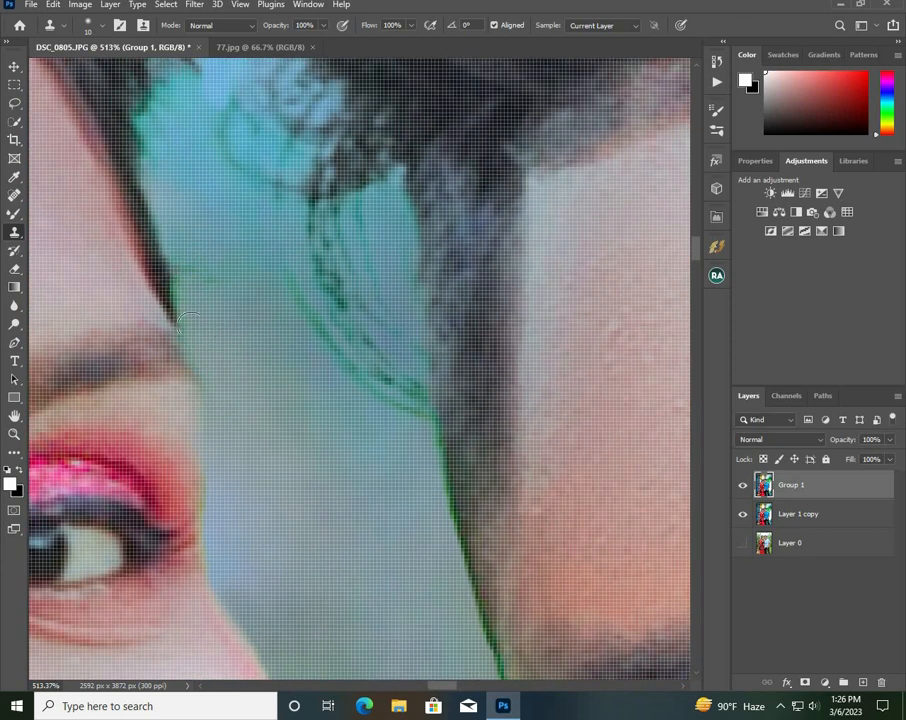
{"action": "left_click_drag", "start_coordinate": [204, 322], "coordinate": [93, 169]}
- Clone clean background over the green fringe along the man's temple and hairline above the ear nearest the woman
{"action": "left_click", "coordinate": [289, 294], "text": "alt"}
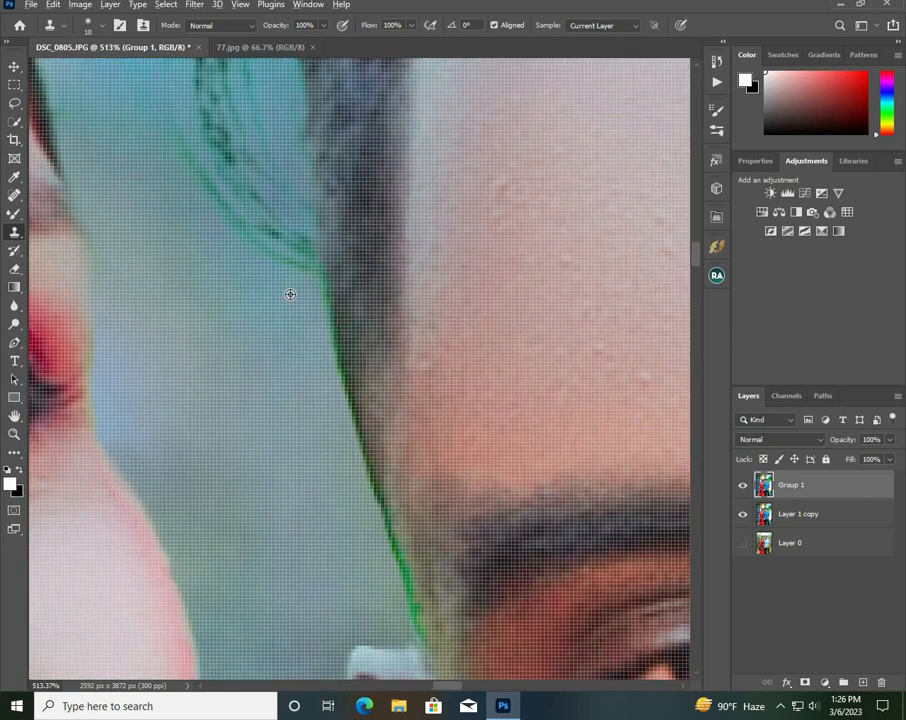
{"action": "left_click_drag", "start_coordinate": [311, 271], "coordinate": [343, 446]}
{"action": "mouse_move", "coordinate": [297, 361]}
{"action": "left_mouse_down"}
{"action": "mouse_move", "coordinate": [241, 259]}
{"action": "mouse_move", "coordinate": [297, 352]}
{"action": "mouse_move", "coordinate": [312, 414]}
{"action": "left_mouse_up"}
{"action": "mouse_move", "coordinate": [250, 365]}
{"action": "left_mouse_down"}
{"action": "mouse_move", "coordinate": [229, 281]}
{"action": "mouse_move", "coordinate": [205, 258]}
{"action": "left_mouse_up"}
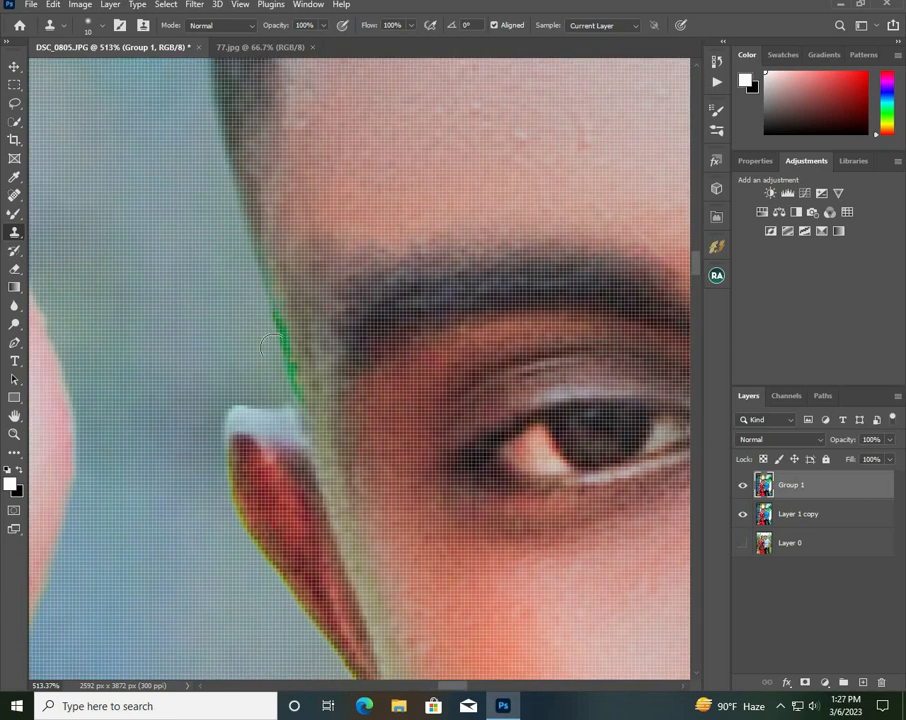
{"action": "left_click_drag", "start_coordinate": [274, 314], "coordinate": [279, 366]}
{"action": "left_click_drag", "start_coordinate": [280, 289], "coordinate": [278, 124]}
{"action": "left_click_drag", "start_coordinate": [277, 213], "coordinate": [282, 243]}
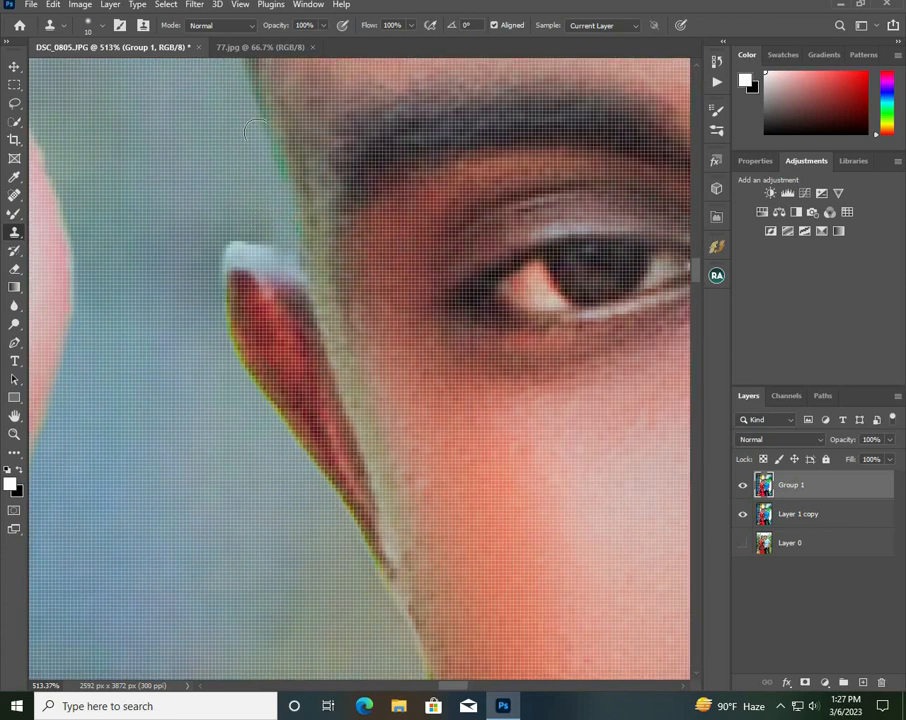
- Clone background over the yellow-green fringe along the outer edge of the man's ear nearest the woman
{"action": "left_click_drag", "start_coordinate": [212, 308], "coordinate": [197, 286]}
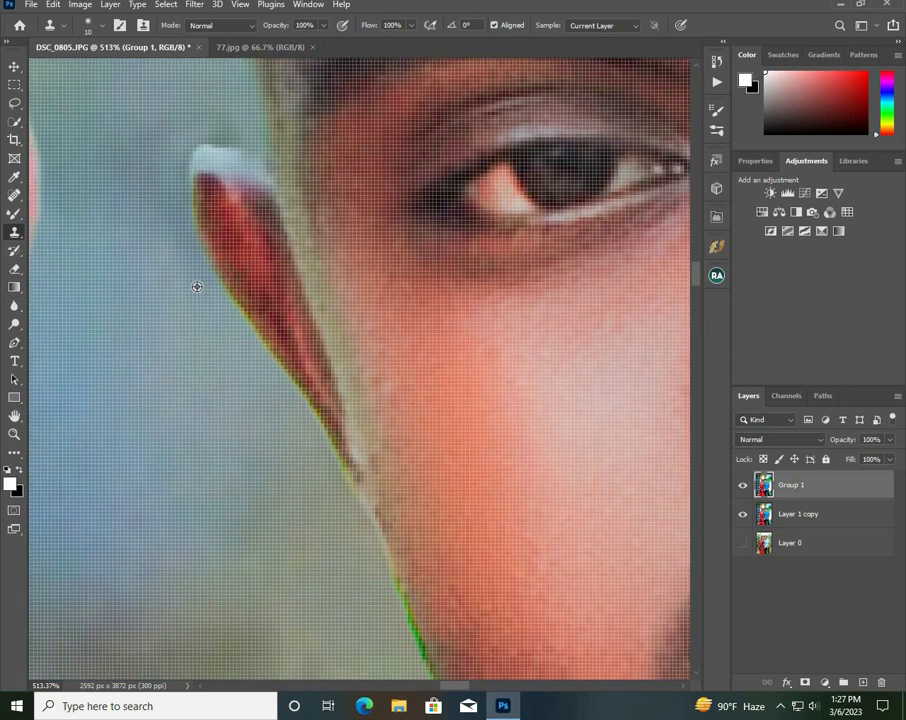
{"action": "left_click_drag", "start_coordinate": [281, 399], "coordinate": [216, 304]}
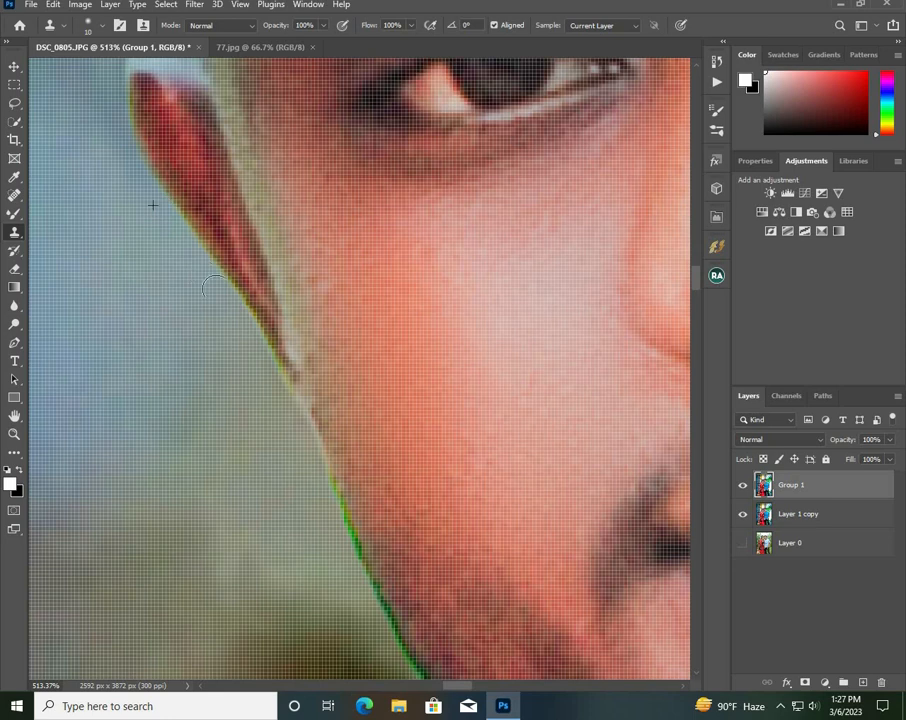
{"action": "mouse_move", "coordinate": [175, 227]}
{"action": "left_mouse_down"}
{"action": "mouse_move", "coordinate": [225, 276]}
{"action": "mouse_move", "coordinate": [268, 362]}
{"action": "left_mouse_up"}
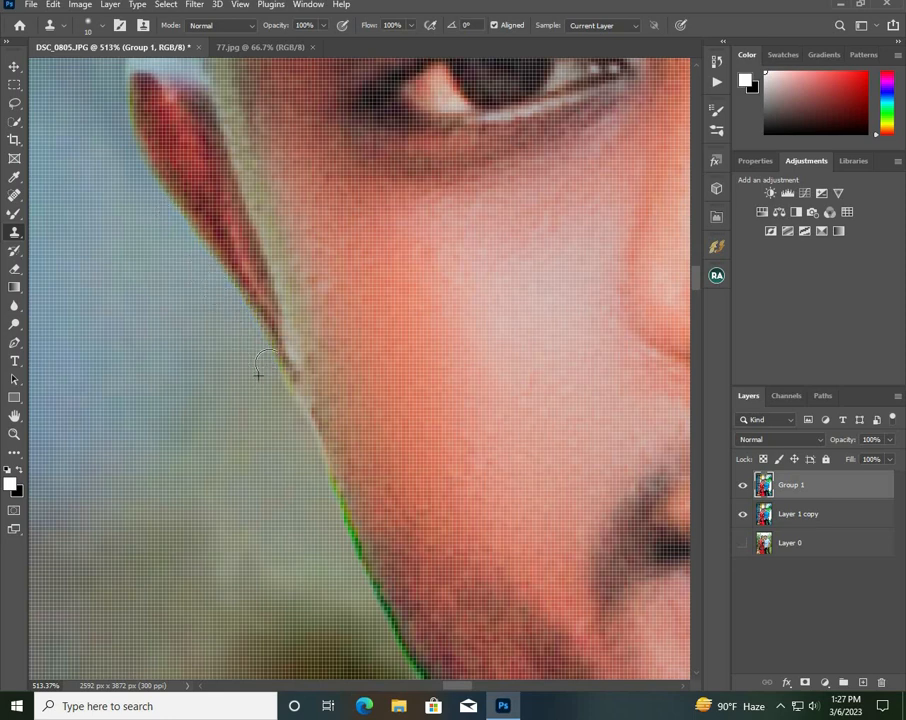
- Clone background over the green fringe along the man's cheek and bearded jawline on the side facing the woman
{"action": "left_click_drag", "start_coordinate": [283, 430], "coordinate": [171, 176]}
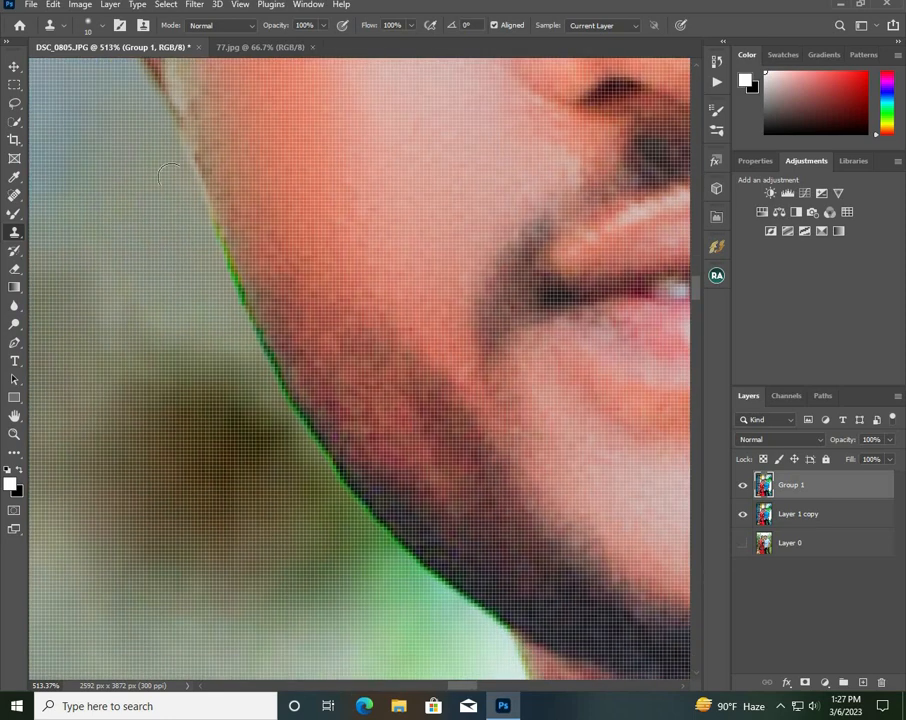
{"action": "left_click_drag", "start_coordinate": [204, 225], "coordinate": [266, 362]}
{"action": "mouse_move", "coordinate": [229, 315]}
{"action": "left_mouse_down"}
{"action": "mouse_move", "coordinate": [204, 234]}
{"action": "mouse_move", "coordinate": [279, 380]}
{"action": "mouse_move", "coordinate": [207, 247]}
{"action": "left_mouse_up"}
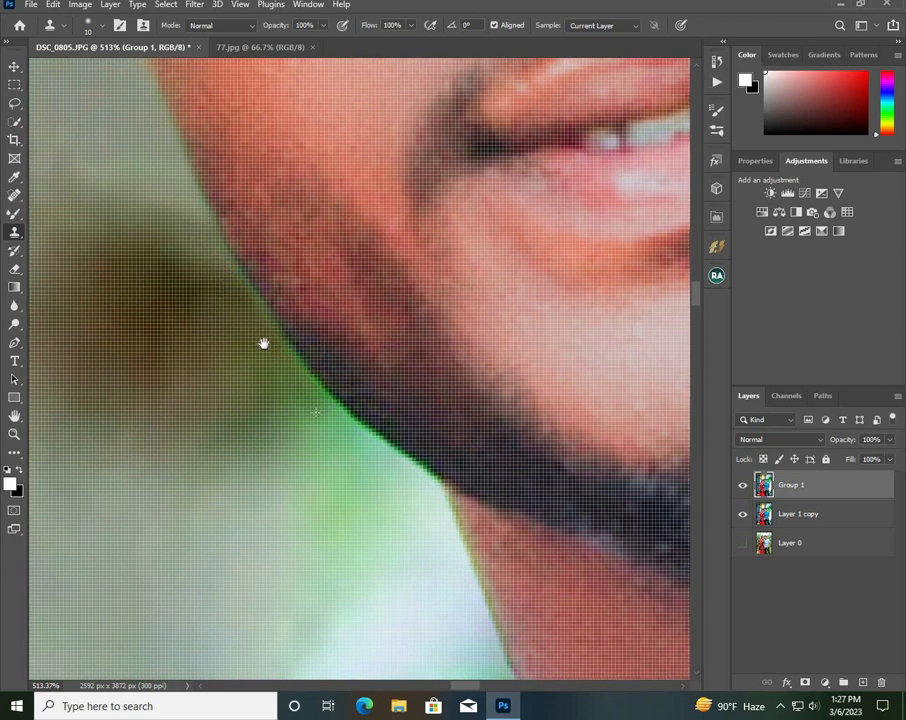
{"action": "left_click_drag", "start_coordinate": [263, 344], "coordinate": [206, 265]}
{"action": "mouse_move", "coordinate": [319, 392]}
{"action": "left_mouse_down"}
{"action": "mouse_move", "coordinate": [328, 384]}
{"action": "mouse_move", "coordinate": [364, 405]}
{"action": "left_mouse_up"}
{"action": "left_click_drag", "start_coordinate": [275, 376], "coordinate": [245, 271]}
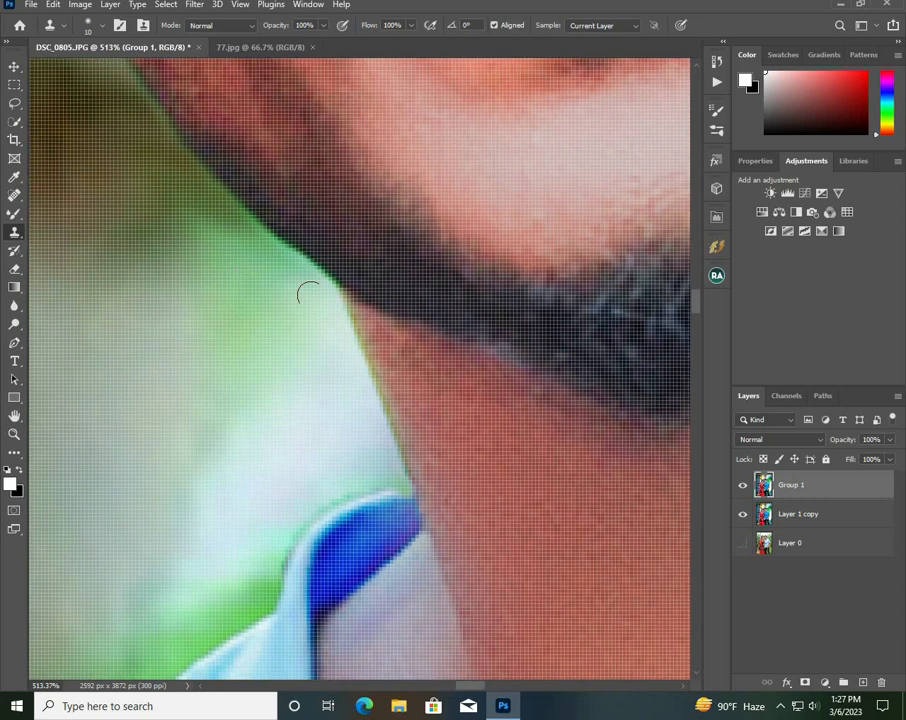
- Clone away the fringe along the man's neck between the beard and the T-shirt collar
{"action": "left_click_drag", "start_coordinate": [329, 291], "coordinate": [392, 467]}
{"action": "left_click_drag", "start_coordinate": [372, 426], "coordinate": [386, 315]}
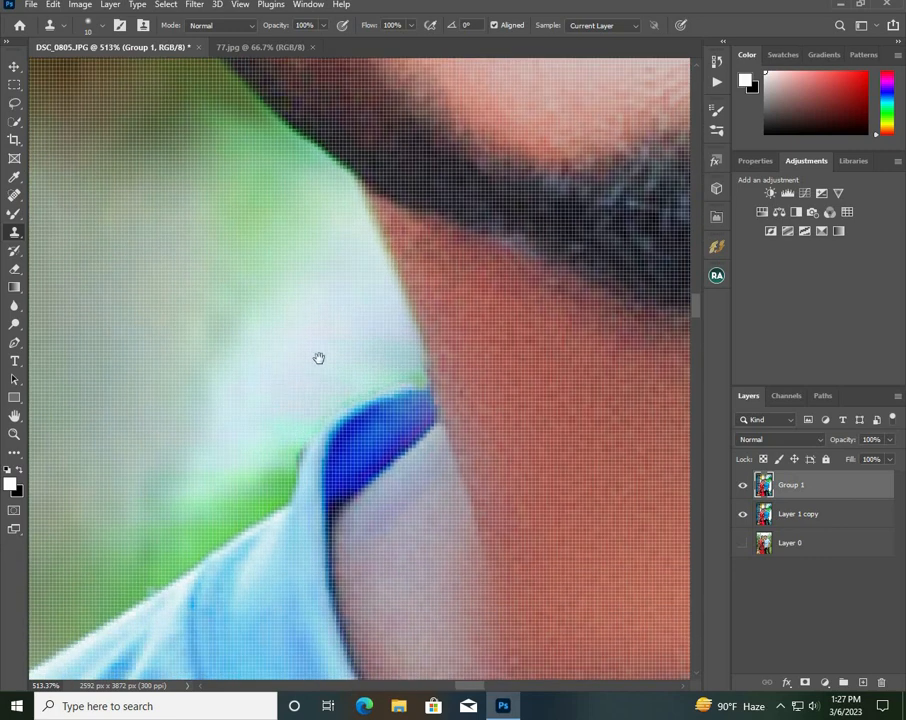
{"action": "left_click_drag", "start_coordinate": [319, 358], "coordinate": [336, 290]}
{"action": "scroll", "coordinate": [298, 388], "scroll_direction": "down", "scroll_amount": 10}
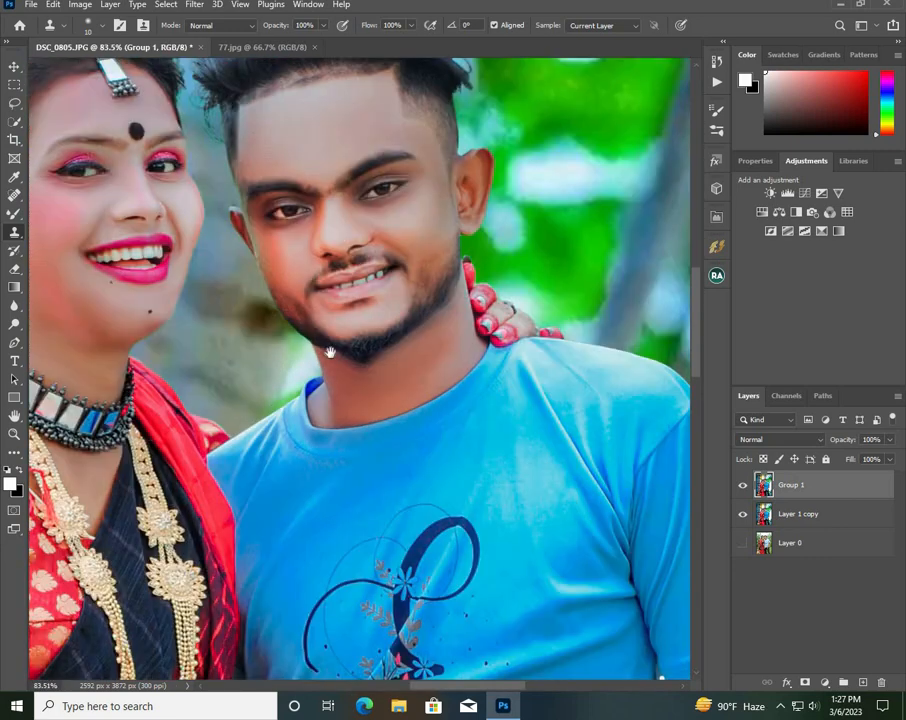
{"action": "scroll", "coordinate": [293, 403], "scroll_direction": "down", "scroll_amount": 4}
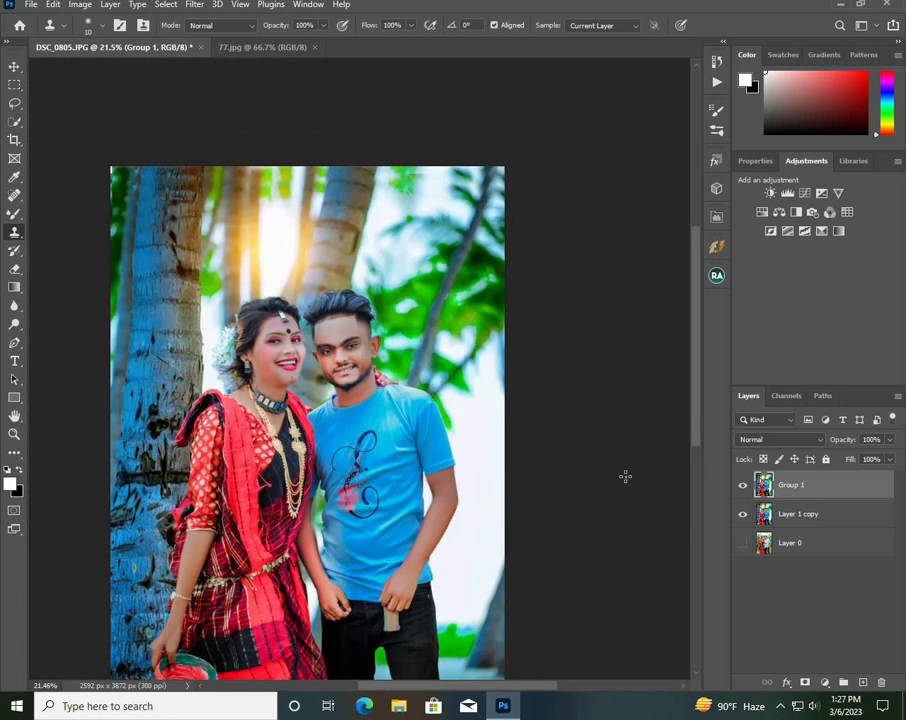
- Merge Group 1 with Layer 1 copy into one layer
{"action": "left_click", "coordinate": [777, 513], "text": "shift"}
{"action": "right_click", "coordinate": [777, 513]}
{"action": "left_click", "coordinate": [676, 507]}
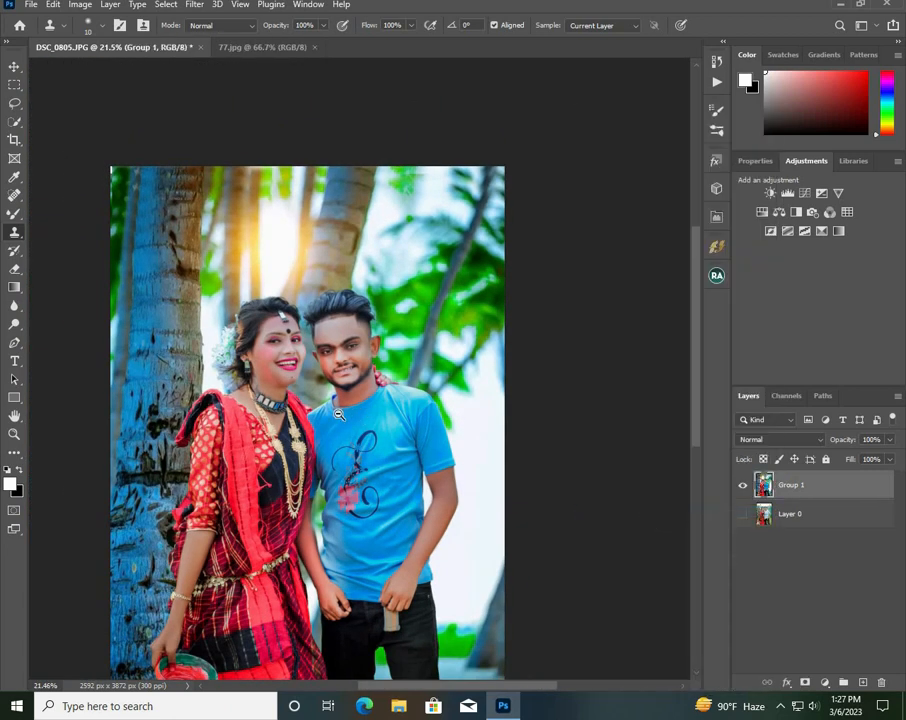
- Open the lettering image 20221002_164537 from the Logo folder on New Volume (E:)
{"action": "scroll", "coordinate": [338, 413], "scroll_direction": "down", "scroll_amount": 2}
{"action": "left_click", "coordinate": [31, 6]}
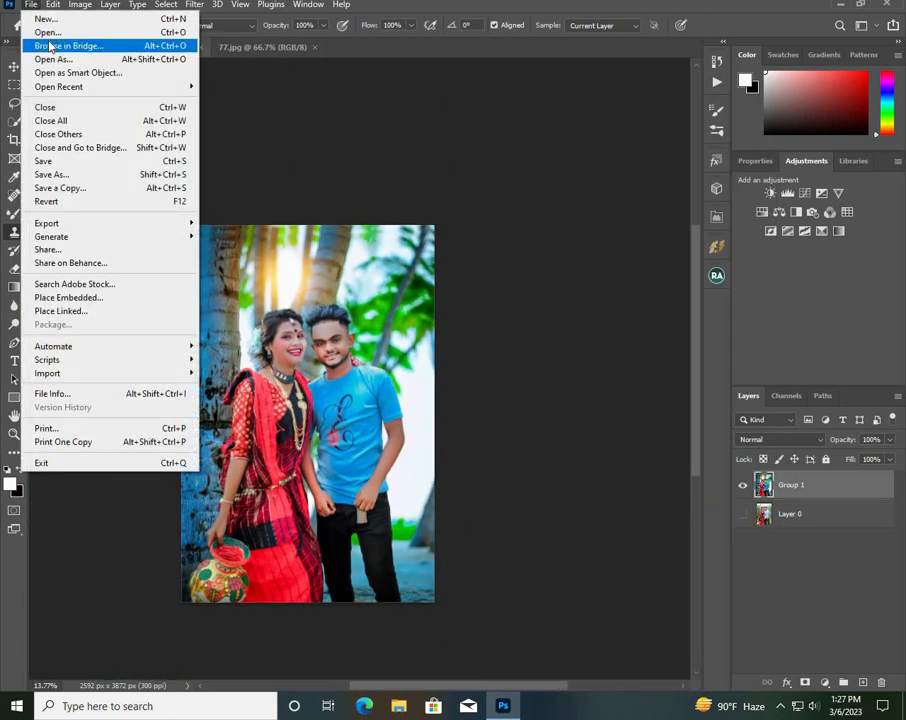
{"action": "left_click", "coordinate": [48, 30]}
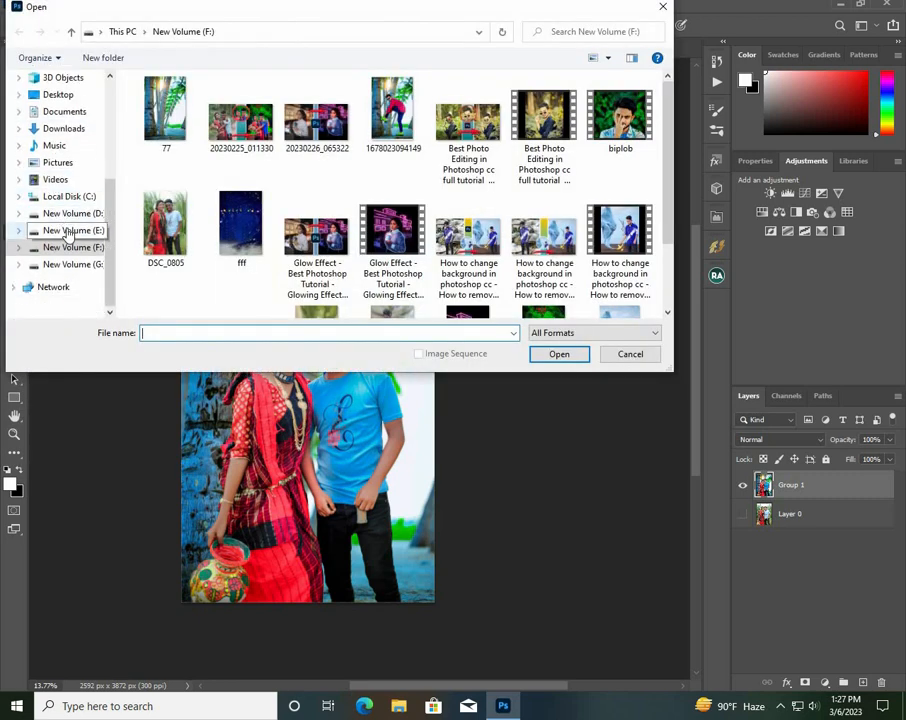
{"action": "left_click", "coordinate": [70, 230]}
{"action": "double_click", "coordinate": [160, 142]}
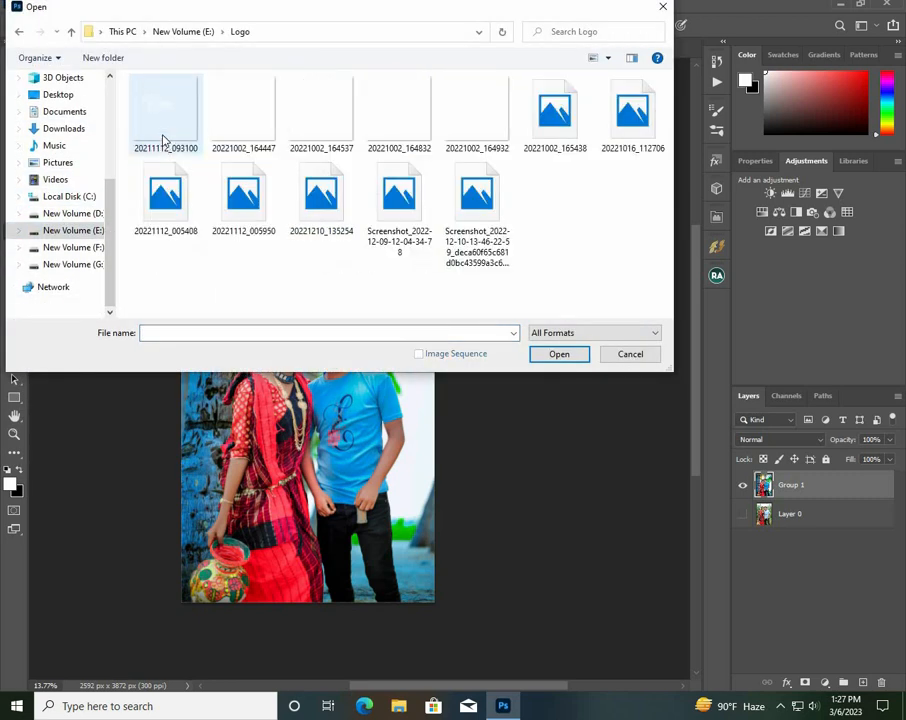
{"action": "left_click", "coordinate": [237, 125]}
{"action": "left_click", "coordinate": [311, 125]}
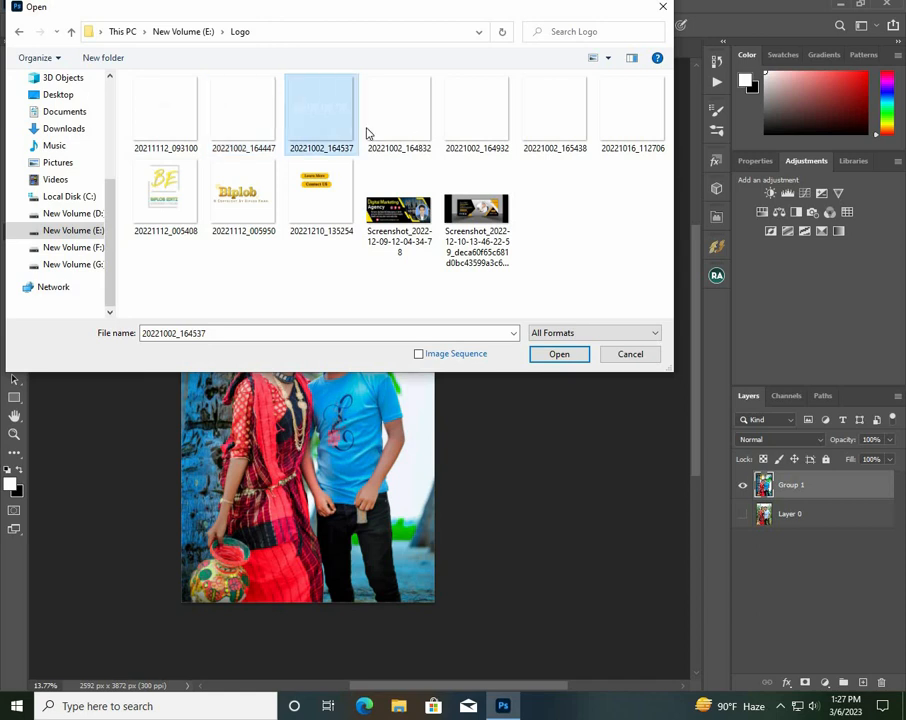
{"action": "double_click", "coordinate": [321, 125]}
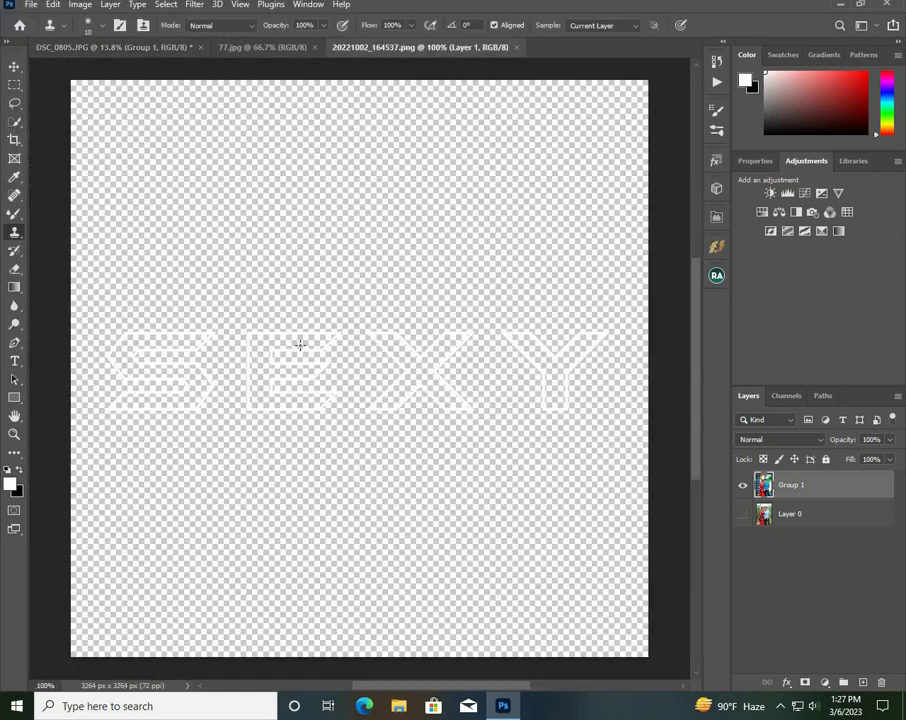
- Move the outlined SEXY lettering into the DSC_0805 photo and place it over the upper background
{"action": "left_click", "coordinate": [14, 66]}
{"action": "left_click_drag", "start_coordinate": [165, 372], "coordinate": [174, 54]}
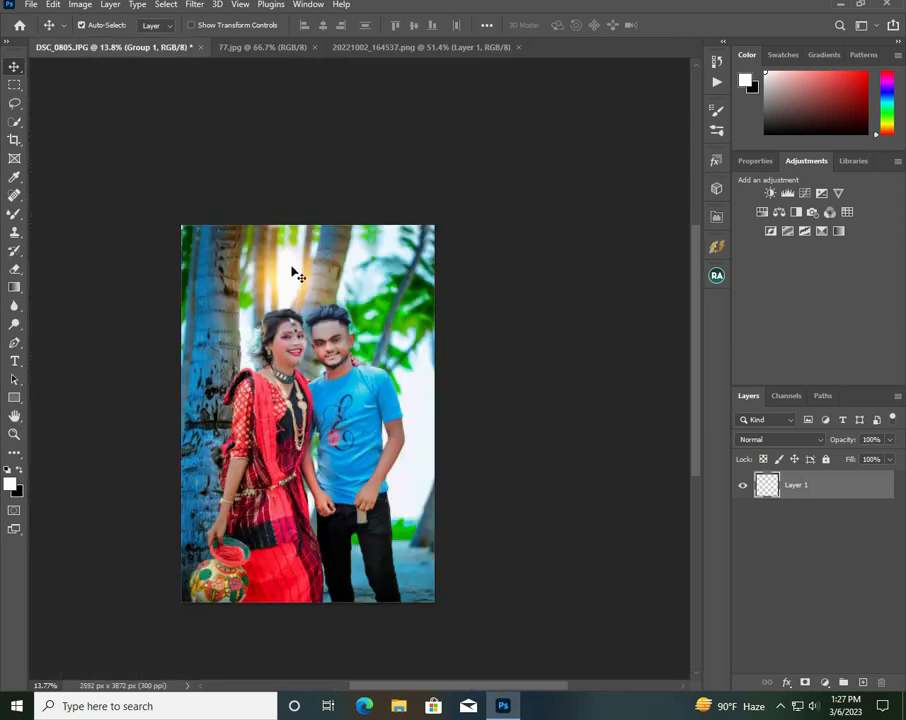
{"action": "left_click_drag", "start_coordinate": [292, 272], "coordinate": [291, 268]}
{"action": "scroll", "coordinate": [278, 334], "scroll_direction": "up", "scroll_amount": 3}
{"action": "left_click_drag", "start_coordinate": [278, 334], "coordinate": [254, 400]}
- Scale down the SEXY lettering, place it near the photo's top edge above the couple, and merge it with Group 1
{"action": "key", "text": "ctrl+t"}
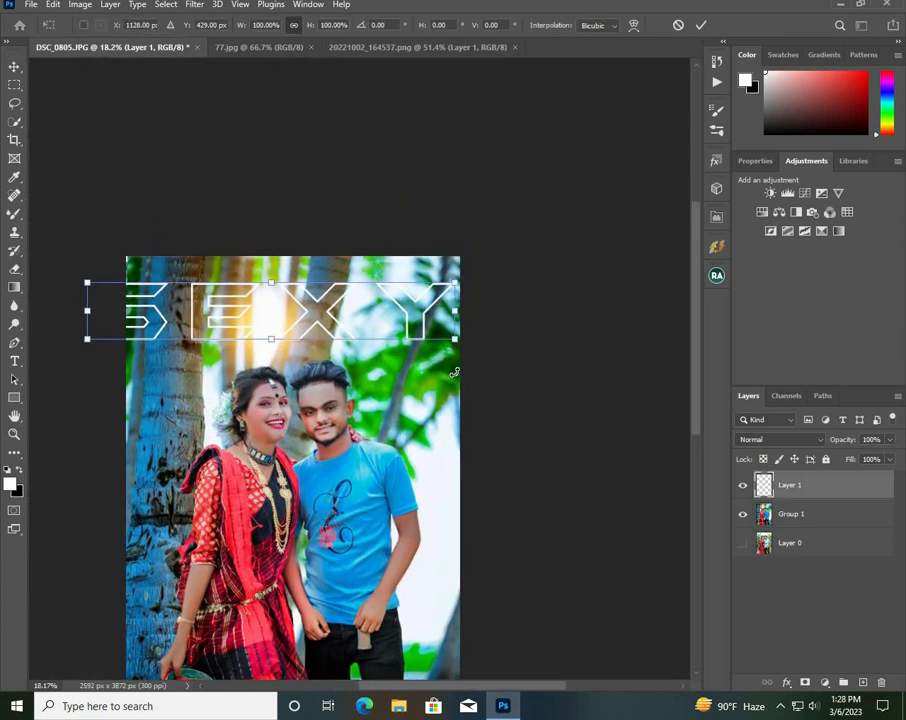
{"action": "left_click_drag", "start_coordinate": [455, 343], "coordinate": [376, 291]}
{"action": "key", "text": "Return"}
{"action": "left_click_drag", "start_coordinate": [369, 367], "coordinate": [332, 380]}
{"action": "left_click_drag", "start_coordinate": [338, 487], "coordinate": [381, 527]}
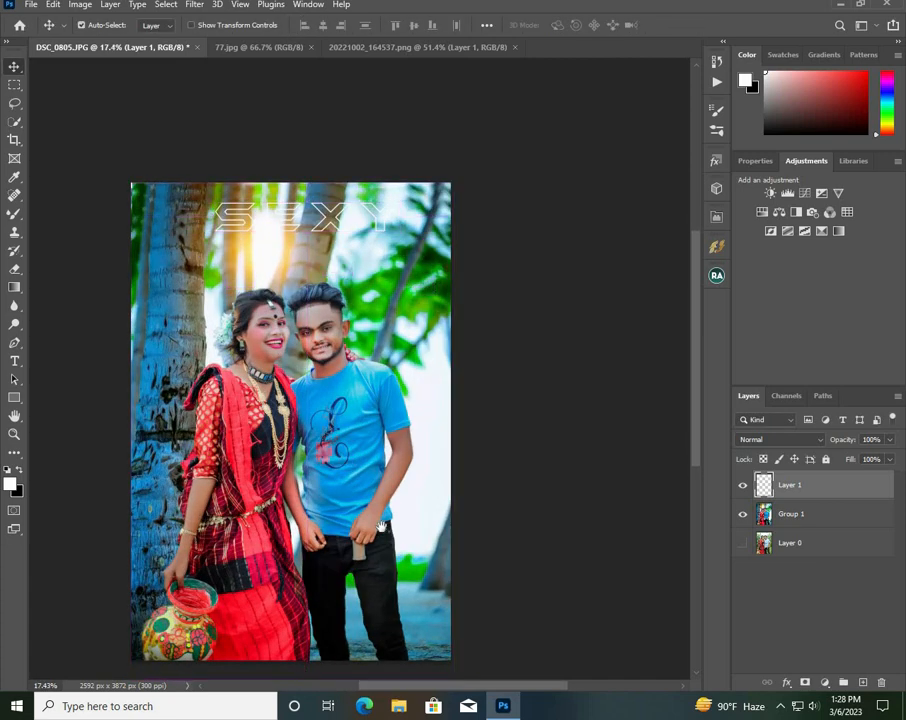
{"action": "right_click", "coordinate": [842, 520]}
{"action": "left_click", "coordinate": [746, 513]}
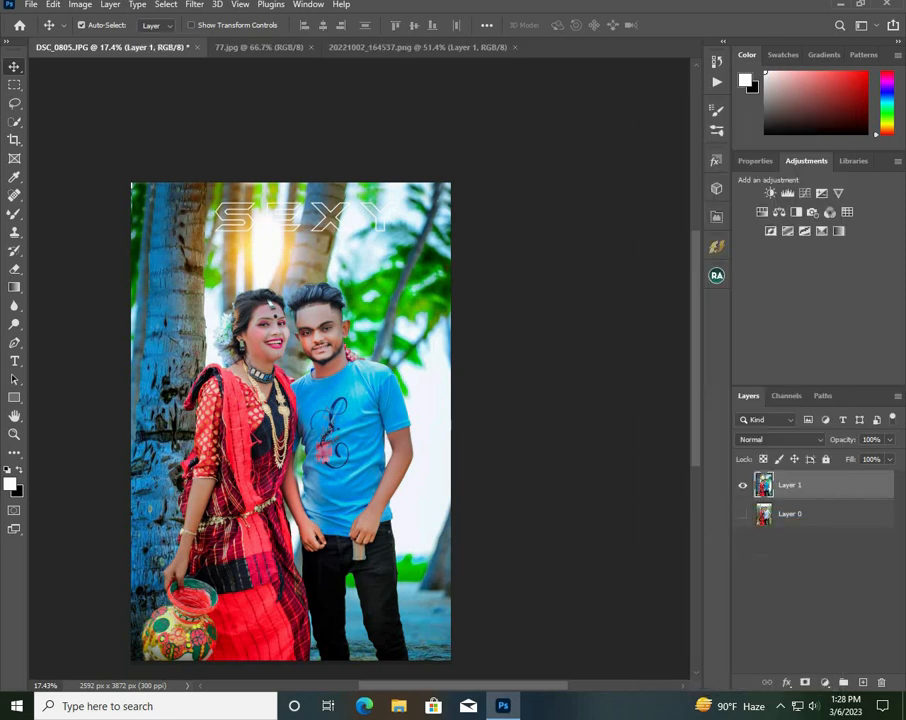
- Open the camera logo 20211112_093100 from the Logo folder and move it into the DSC_0805 photo
{"action": "left_click", "coordinate": [31, 4]}
{"action": "left_click", "coordinate": [36, 31]}
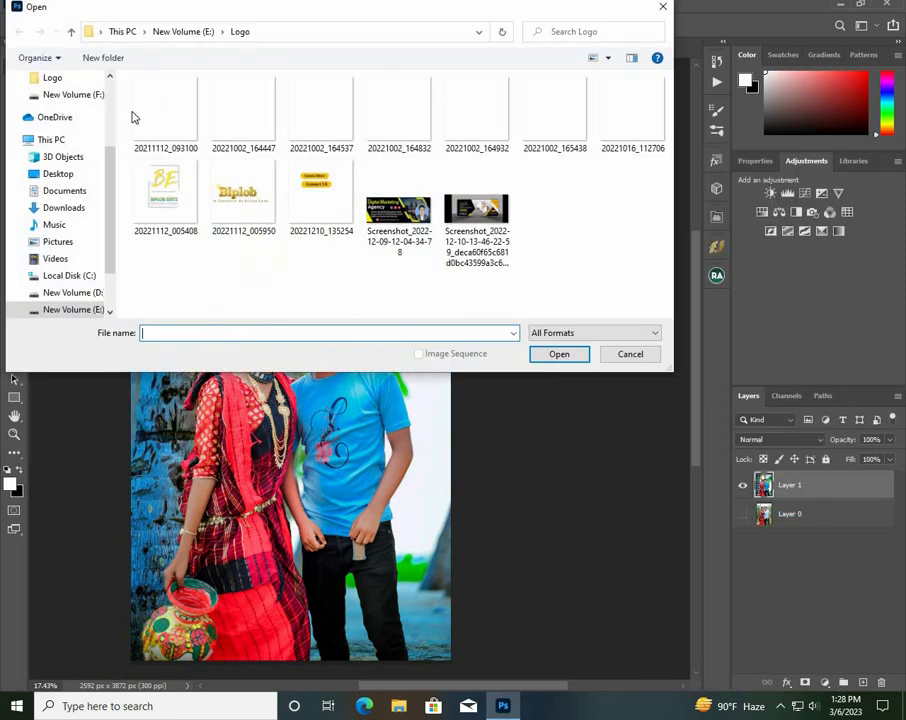
{"action": "left_click", "coordinate": [150, 110]}
{"action": "left_click_drag", "start_coordinate": [237, 321], "coordinate": [147, 220]}
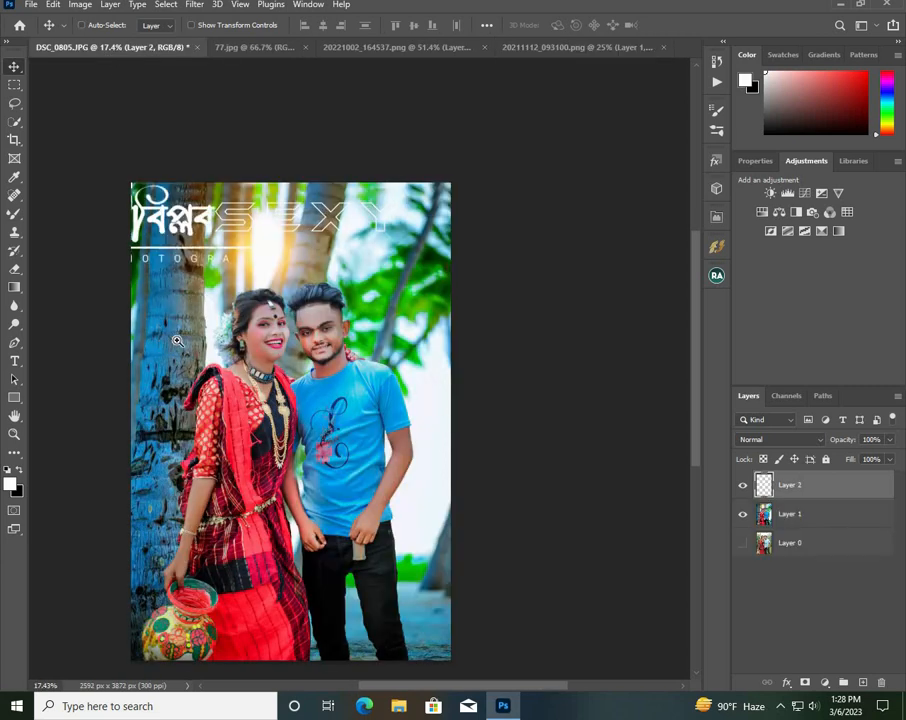
- Scale the camera logo to 16.92% and place it in the photo's upper-left corner
{"action": "left_click_drag", "start_coordinate": [176, 340], "coordinate": [195, 483]}
{"action": "key", "text": "ctrl+t"}
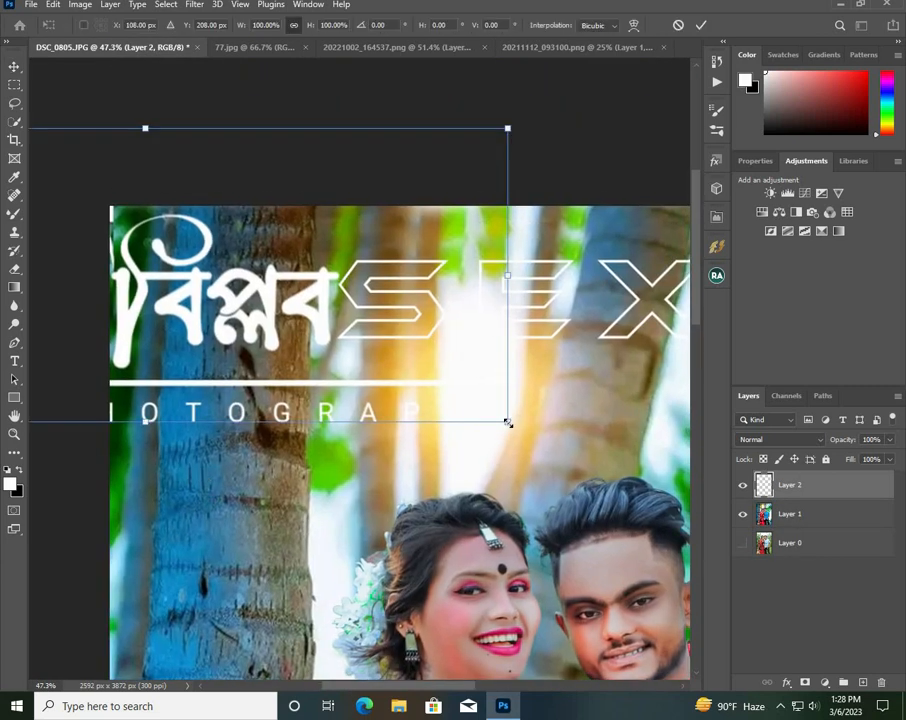
{"action": "left_click_drag", "start_coordinate": [460, 410], "coordinate": [240, 264]}
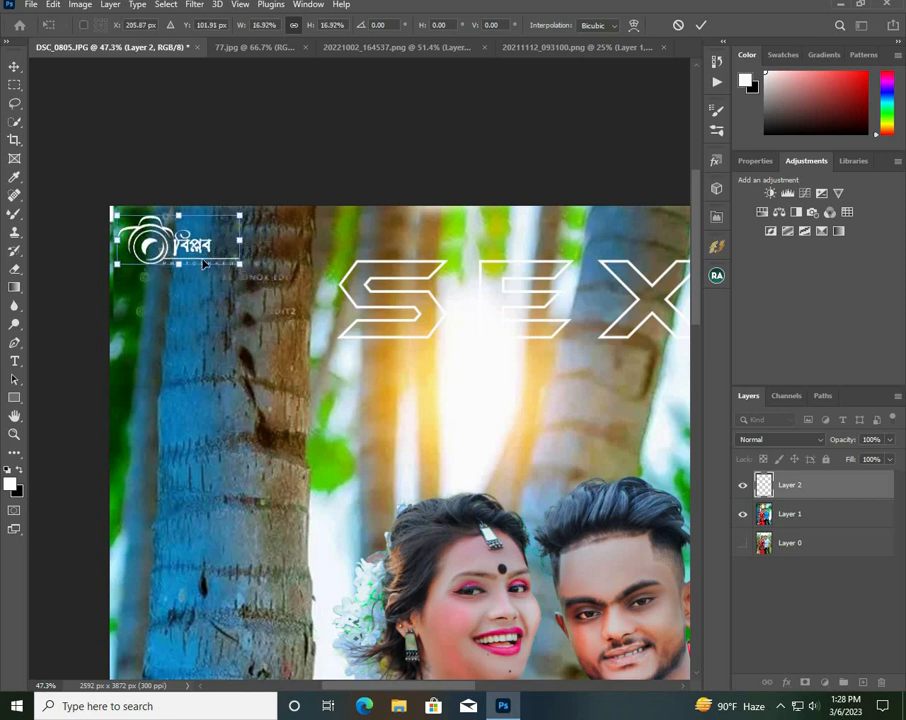
{"action": "key", "text": "Return"}
- Merge the logo layer with Layer 1 and duplicate the merged layer
{"action": "left_click_drag", "start_coordinate": [355, 362], "coordinate": [220, 362]}
{"action": "left_click_drag", "start_coordinate": [303, 342], "coordinate": [129, 264]}
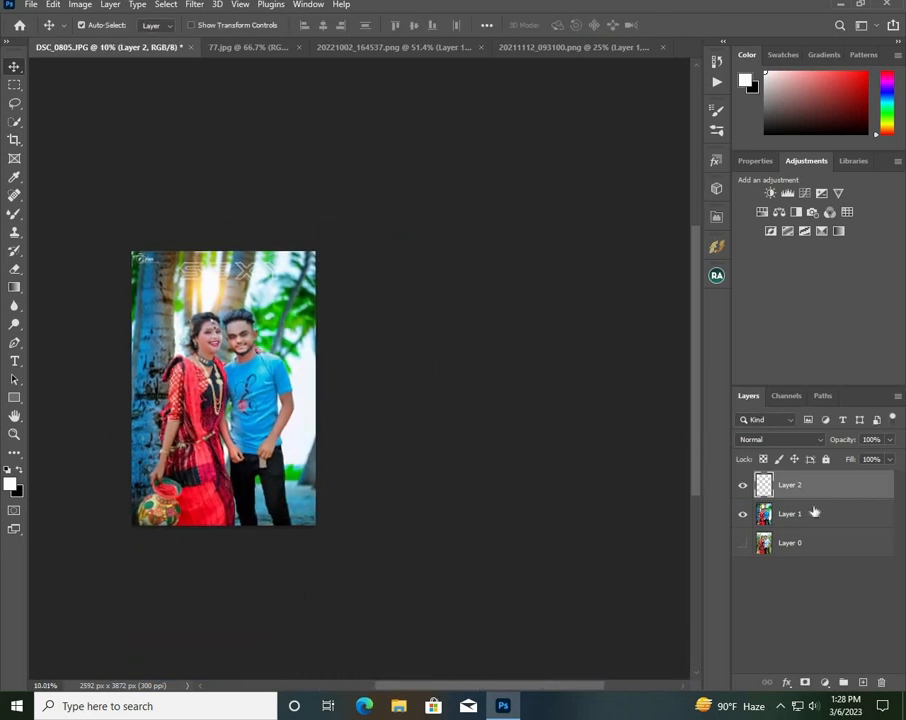
{"action": "left_click", "coordinate": [815, 512], "text": "ctrl"}
{"action": "right_click", "coordinate": [815, 512]}
{"action": "left_click", "coordinate": [756, 508]}
{"action": "left_click_drag", "start_coordinate": [850, 490], "coordinate": [863, 682]}
- Add a Selective Color adjustment layer above the duplicated photo layer
{"action": "left_click", "coordinate": [824, 681]}
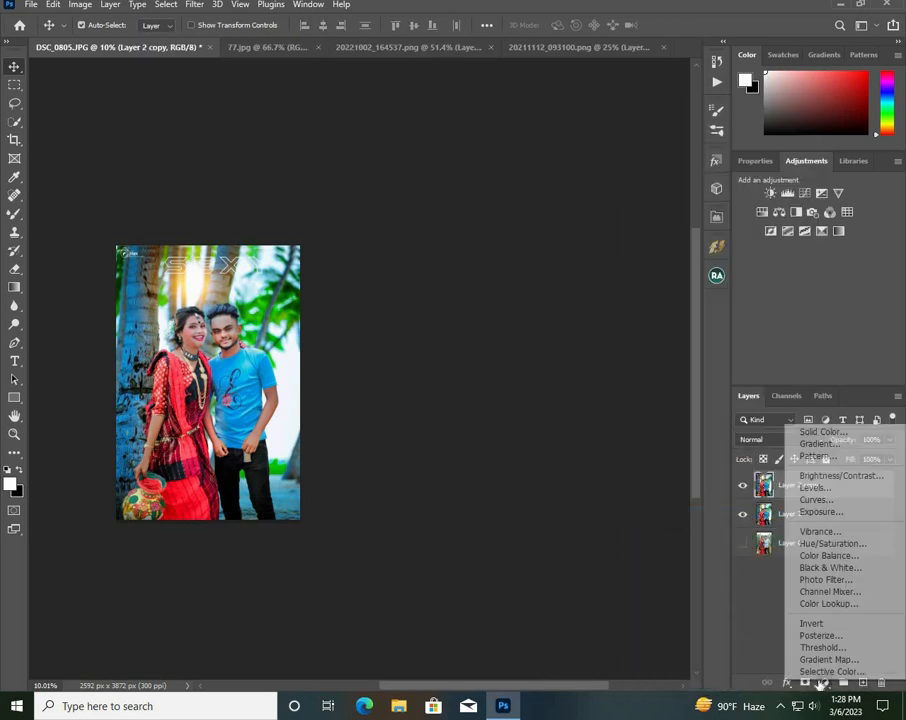
{"action": "left_click", "coordinate": [824, 681]}
{"action": "left_click", "coordinate": [824, 681]}
{"action": "left_click", "coordinate": [830, 667]}
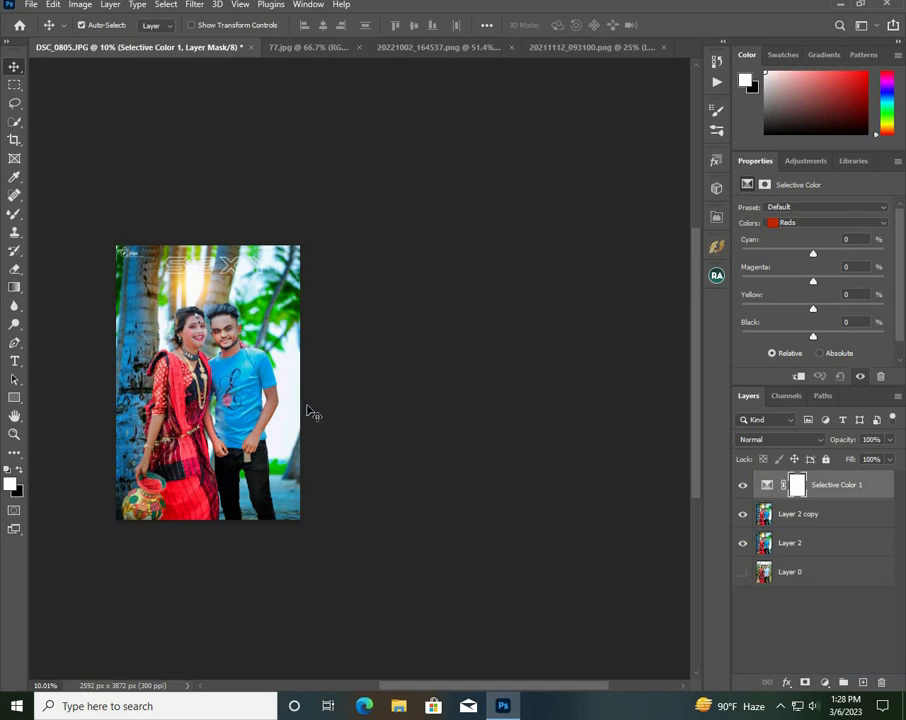
- Adjust the cyan and black amounts for the Reds in the Selective Color adjustment
{"action": "left_click_drag", "start_coordinate": [272, 425], "coordinate": [380, 385]}
{"action": "left_click_drag", "start_coordinate": [812, 254], "coordinate": [826, 254]}
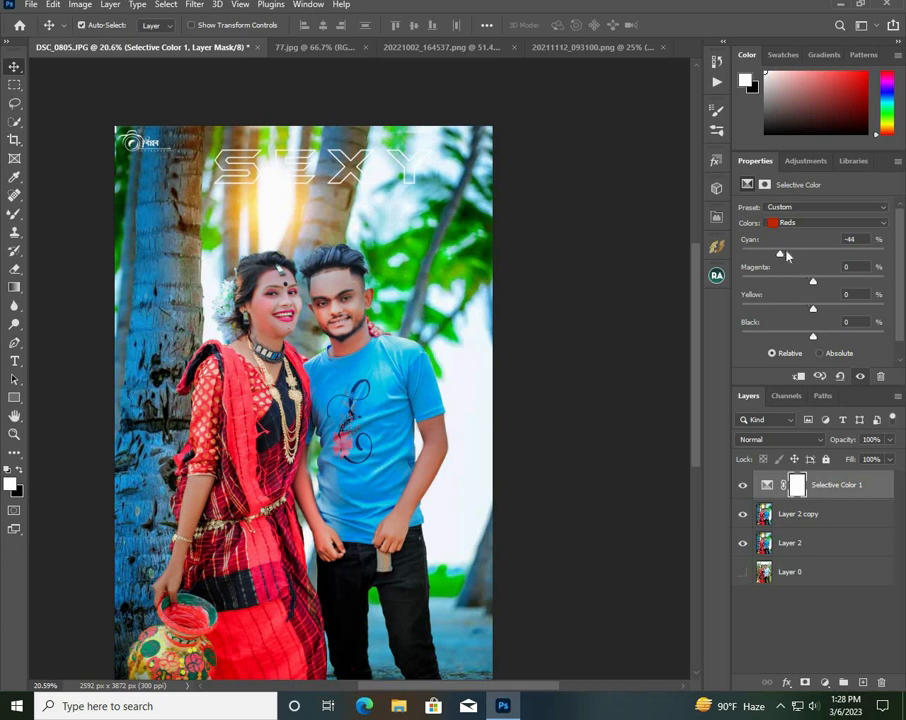
{"action": "left_click_drag", "start_coordinate": [813, 337], "coordinate": [825, 287]}
- Set the Selective Color Greens to Cyan +66, Magenta -34, Yellow +62 and Black -15
{"action": "left_click", "coordinate": [800, 223]}
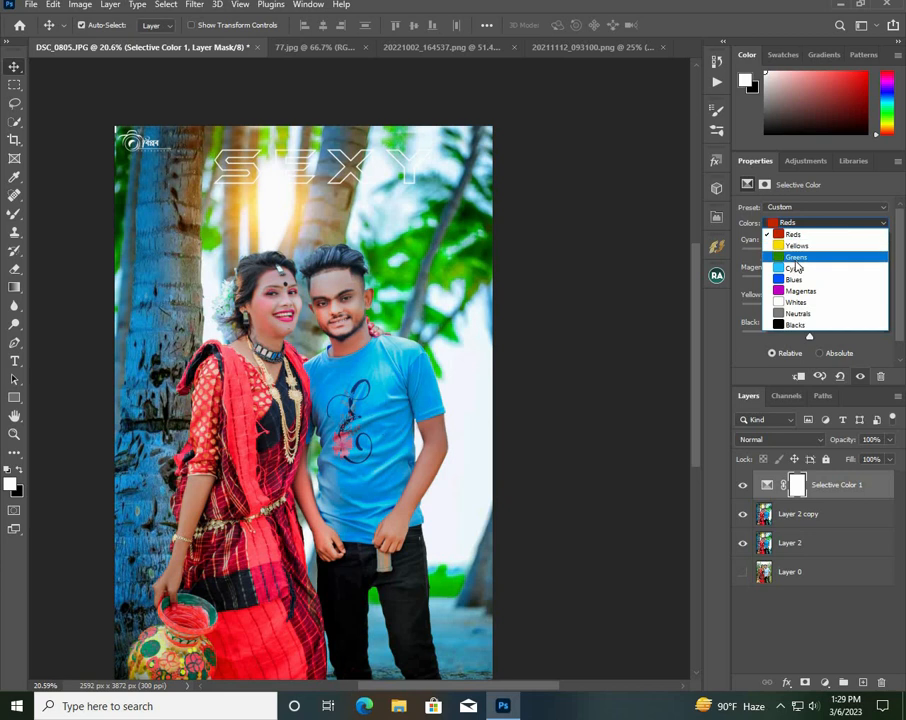
{"action": "left_click", "coordinate": [796, 257]}
{"action": "left_click_drag", "start_coordinate": [812, 253], "coordinate": [861, 255]}
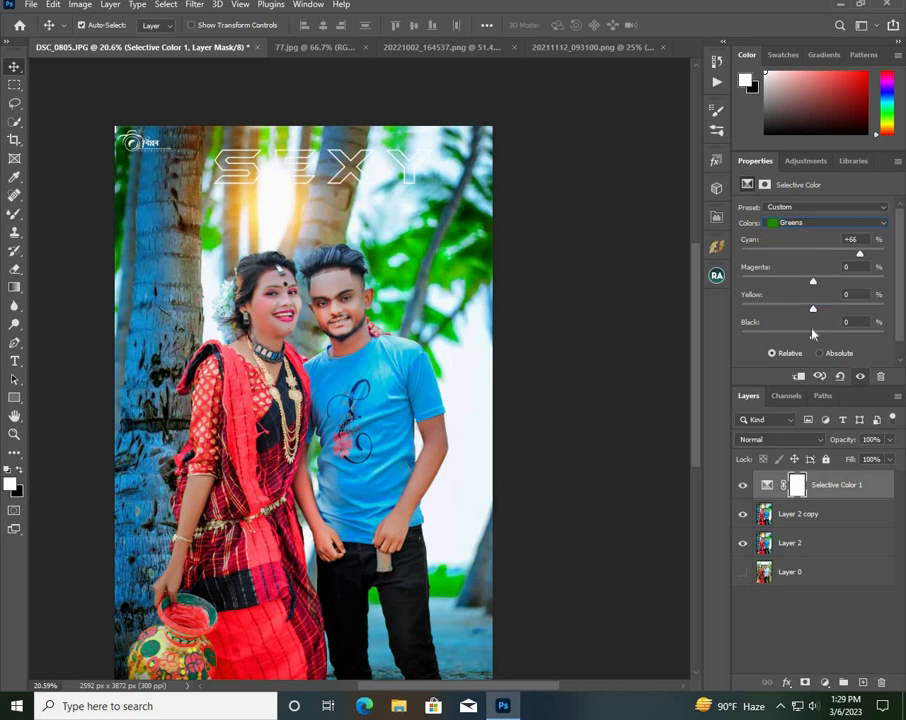
{"action": "left_click_drag", "start_coordinate": [812, 334], "coordinate": [797, 335]}
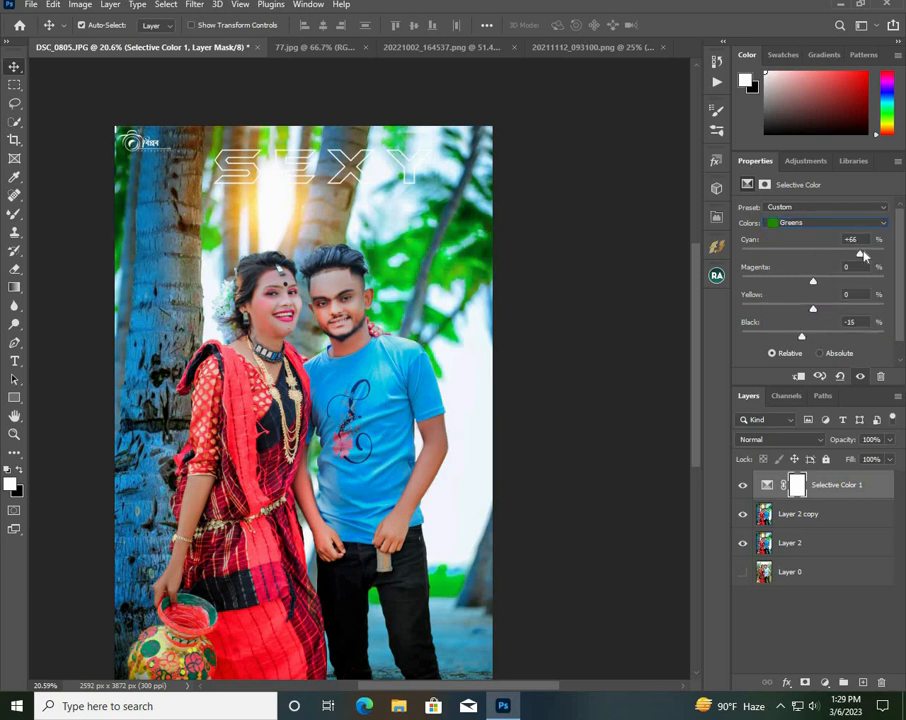
{"action": "left_click_drag", "start_coordinate": [812, 280], "coordinate": [897, 302]}
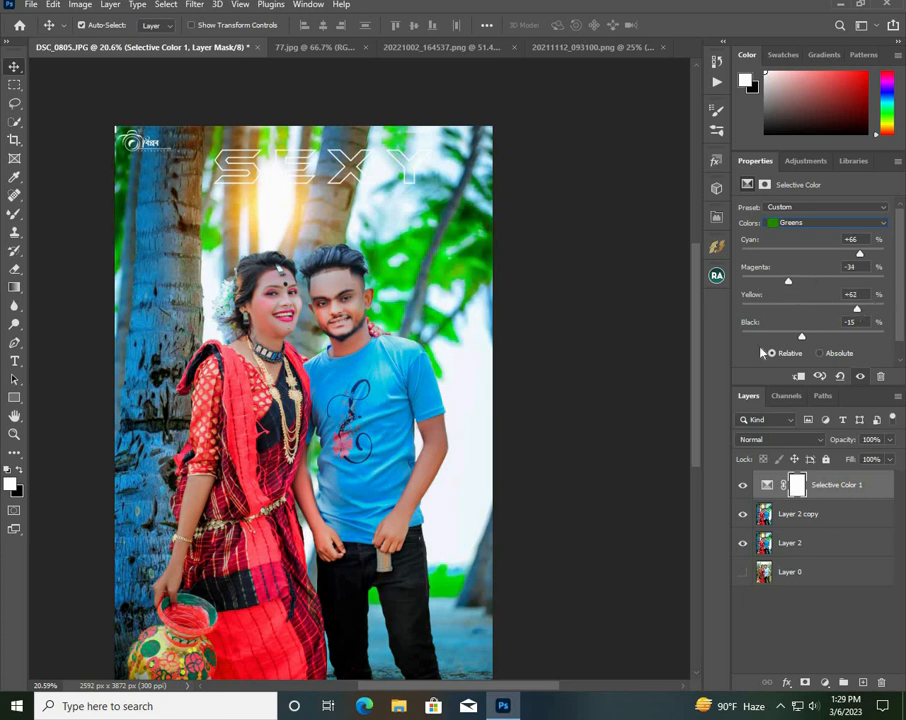
- Merge the Selective Color 1 adjustment, Layer 2 copy and Layer 2 into a single layer
{"action": "scroll", "coordinate": [374, 403], "scroll_direction": "down", "scroll_amount": 2}
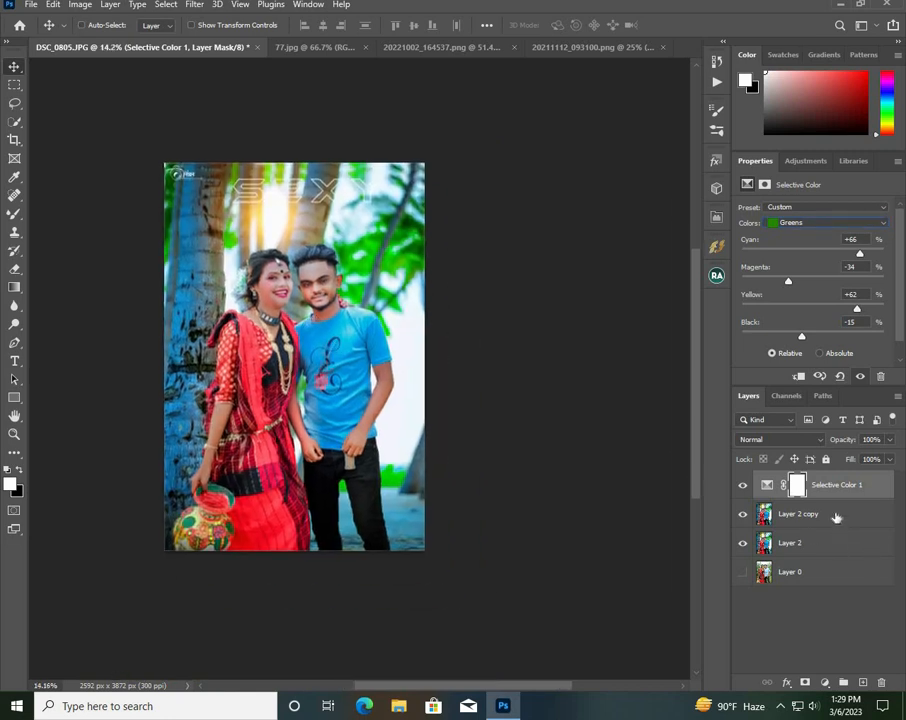
{"action": "left_click", "coordinate": [826, 542], "text": "shift"}
{"action": "right_click", "coordinate": [826, 540]}
{"action": "left_click", "coordinate": [662, 506]}
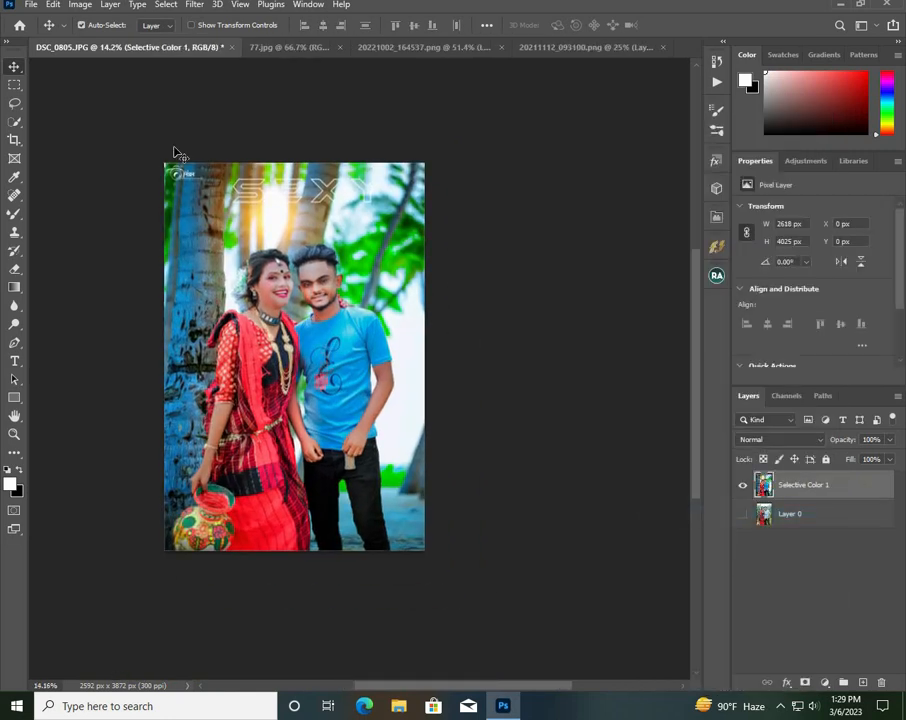
- Apply a 9 px white stroke, centered at Normal mode and 100% opacity, to the merged layer
{"action": "left_click", "coordinate": [31, 5]}
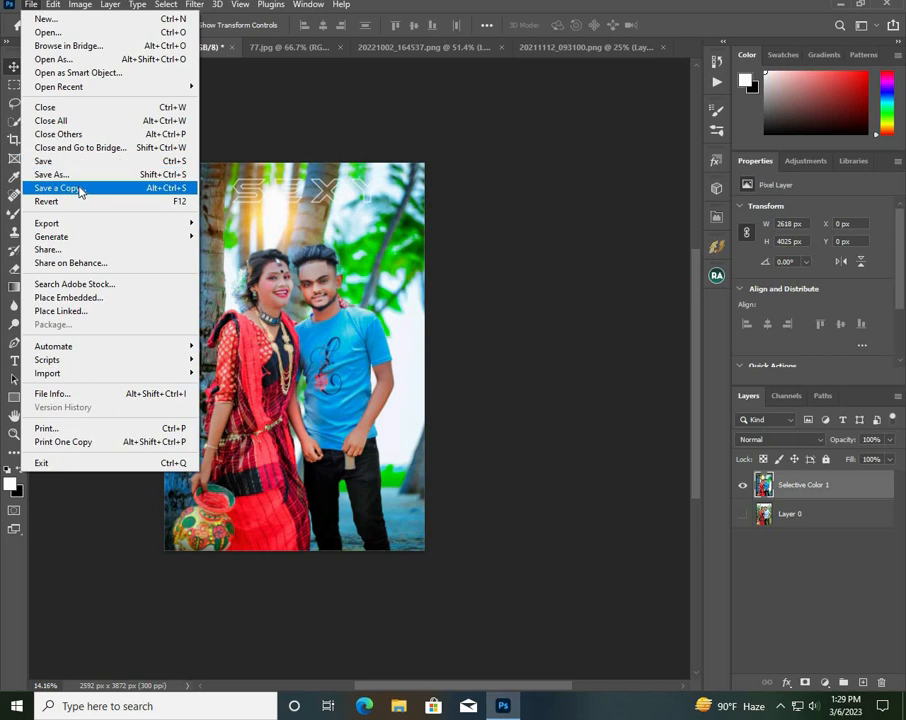
{"action": "left_click", "coordinate": [532, 262]}
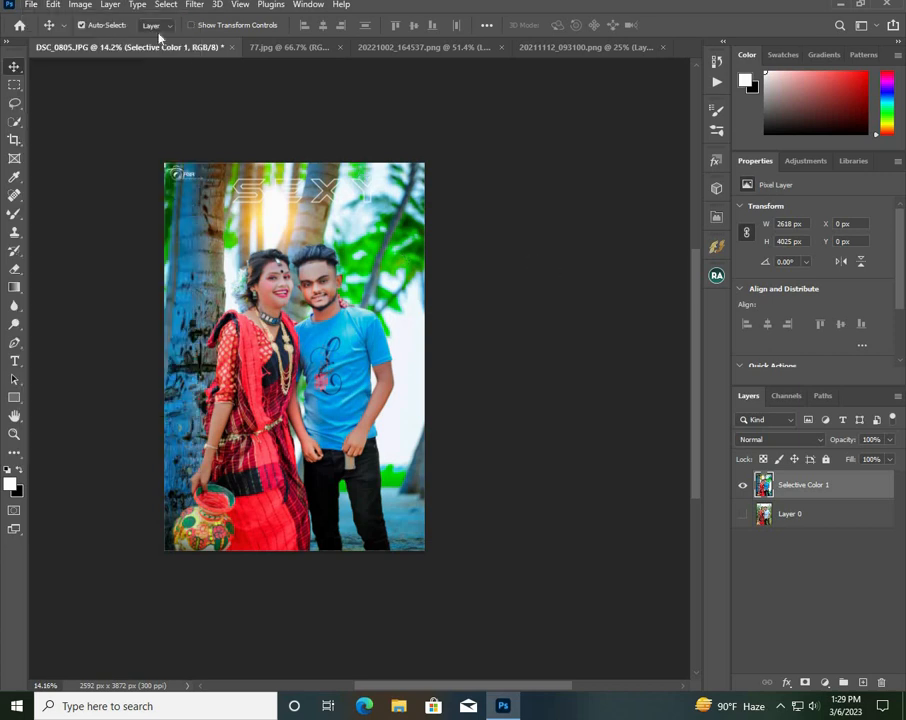
{"action": "left_click", "coordinate": [53, 5]}
{"action": "left_click", "coordinate": [194, 236]}
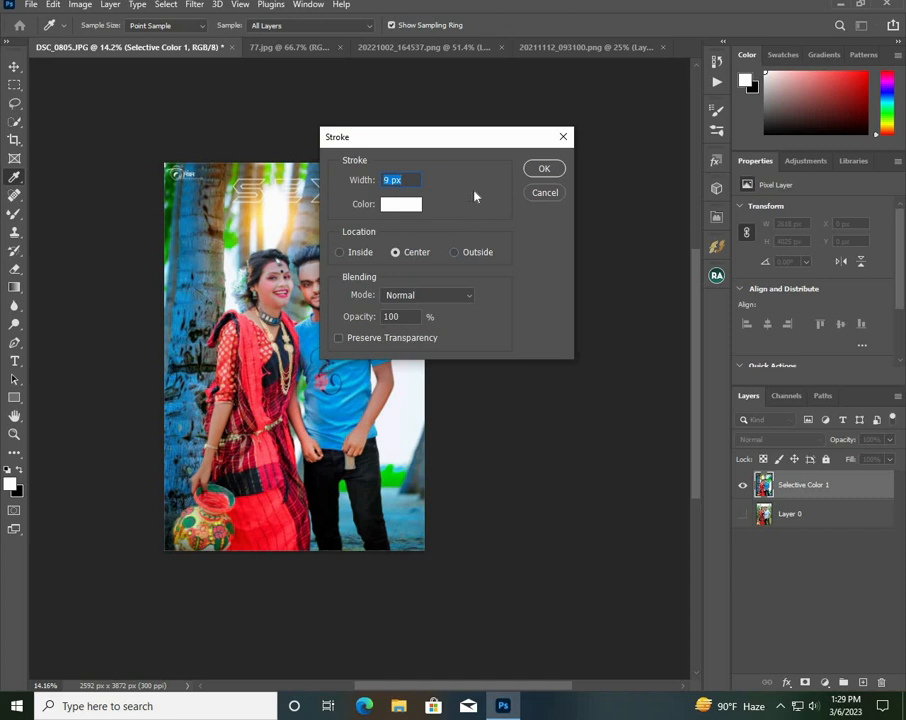
{"action": "left_click", "coordinate": [540, 168]}
{"action": "key", "text": "v"}
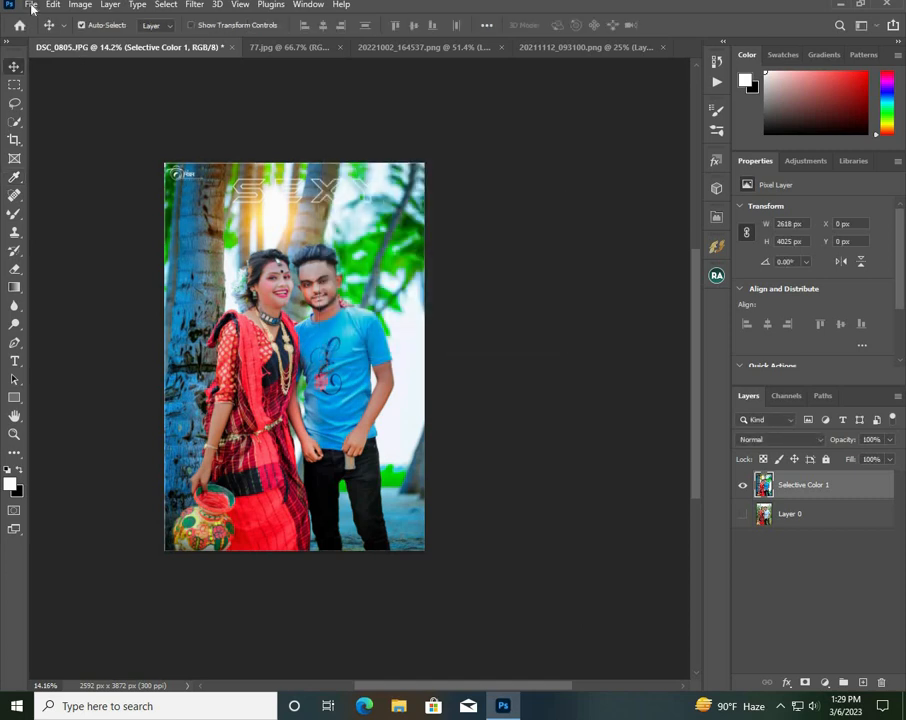